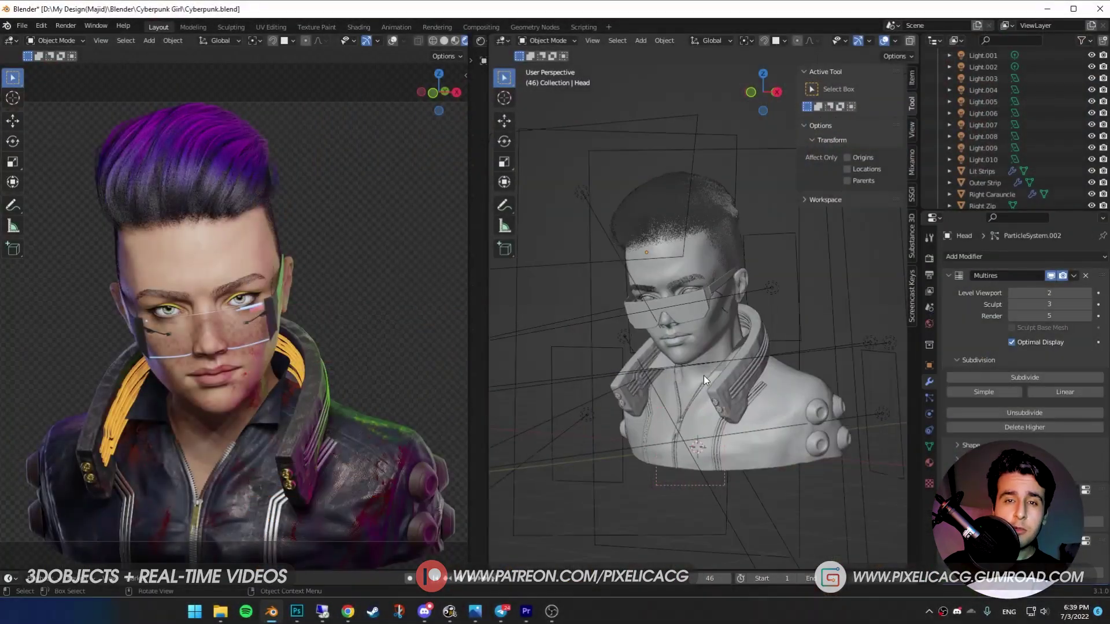
Step: Hide the Eye Glasses object on the bust and select the Head beneath it
{"action": "scroll", "coordinate": [703, 376], "scroll_direction": "up", "scroll_amount": 6}
{"action": "middle_click_drag", "start_coordinate": [778, 384], "coordinate": [730, 380]}
{"action": "scroll", "coordinate": [737, 393], "scroll_direction": "up", "scroll_amount": 4}
{"action": "left_click", "coordinate": [714, 352]}
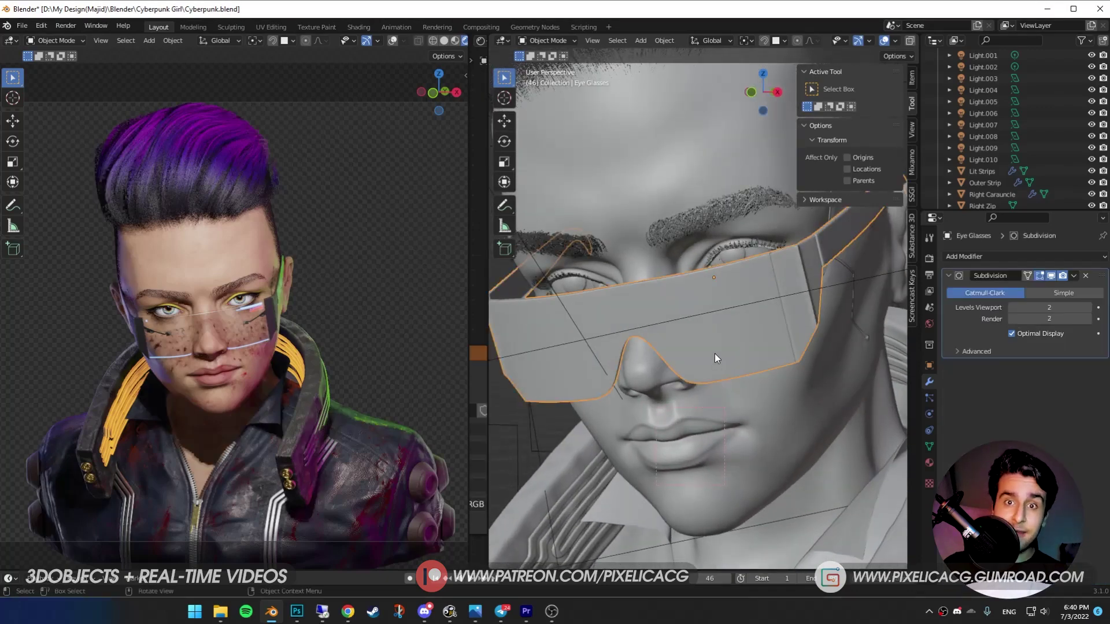
{"action": "key", "text": "h"}
{"action": "left_click", "coordinate": [699, 398]}
{"action": "scroll", "coordinate": [742, 394], "scroll_direction": "down", "scroll_amount": 5}
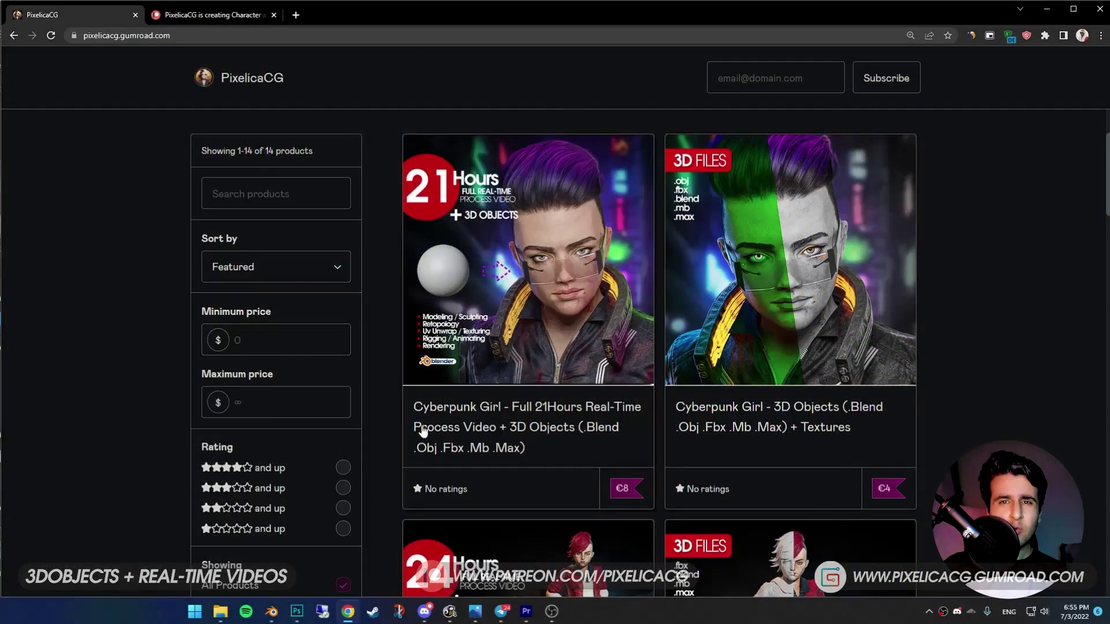
Step: Scroll through the Gumroad store products and the Patreon membership tier cards
{"action": "scroll", "coordinate": [1105, 258], "scroll_direction": "down", "scroll_amount": 7}
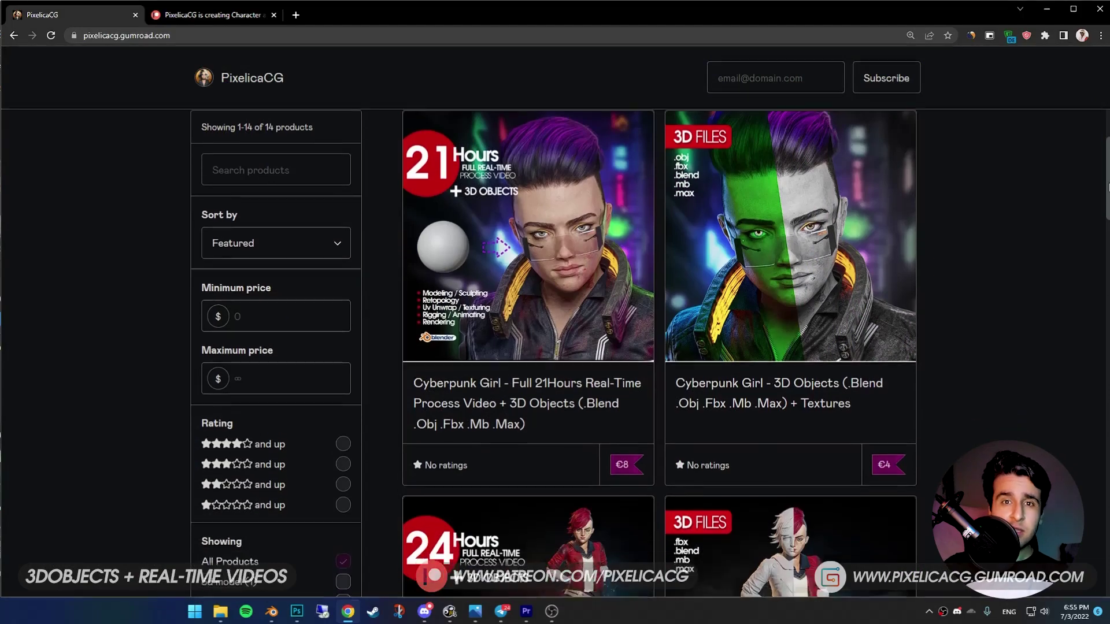
{"action": "scroll", "coordinate": [1105, 259], "scroll_direction": "down", "scroll_amount": 5}
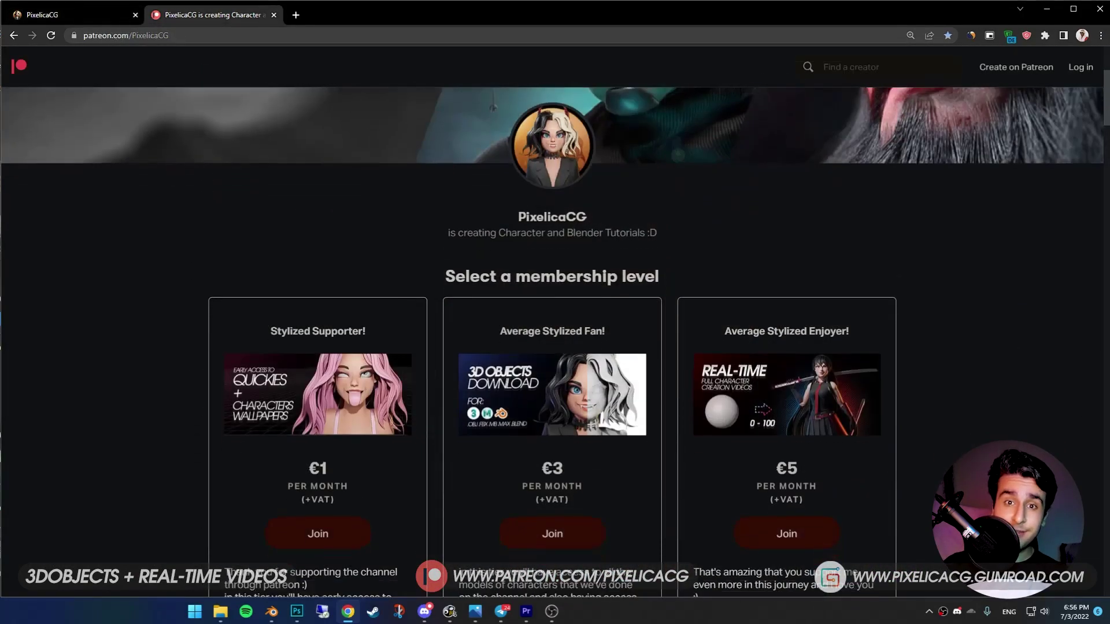
{"action": "scroll", "coordinate": [555, 342], "scroll_direction": "down", "scroll_amount": 4}
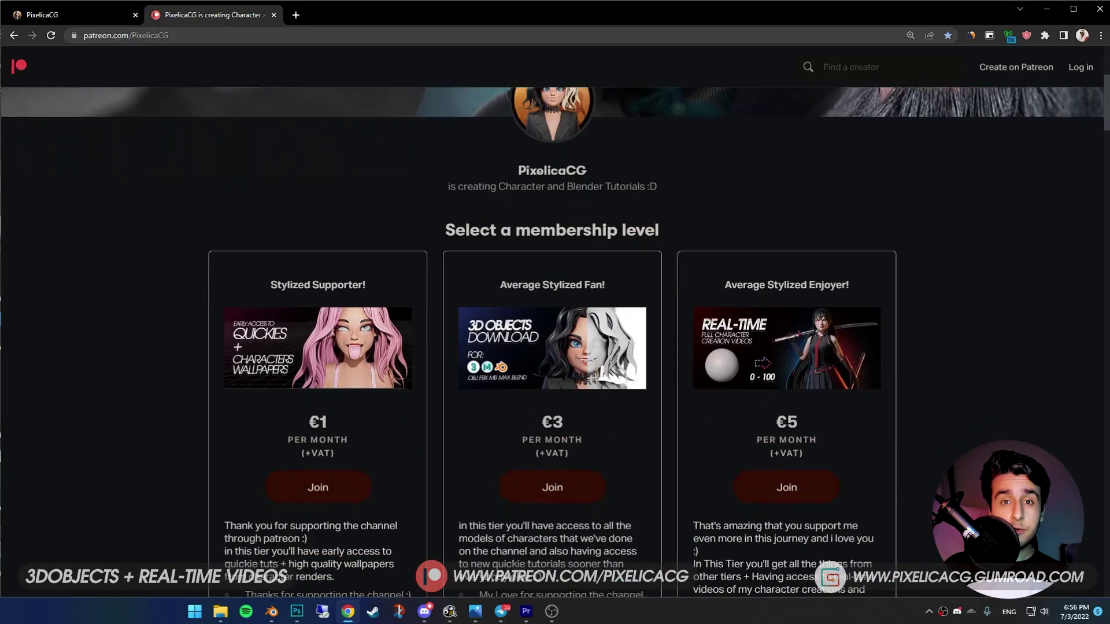
{"action": "scroll", "coordinate": [1106, 141], "scroll_direction": "down", "scroll_amount": 3}
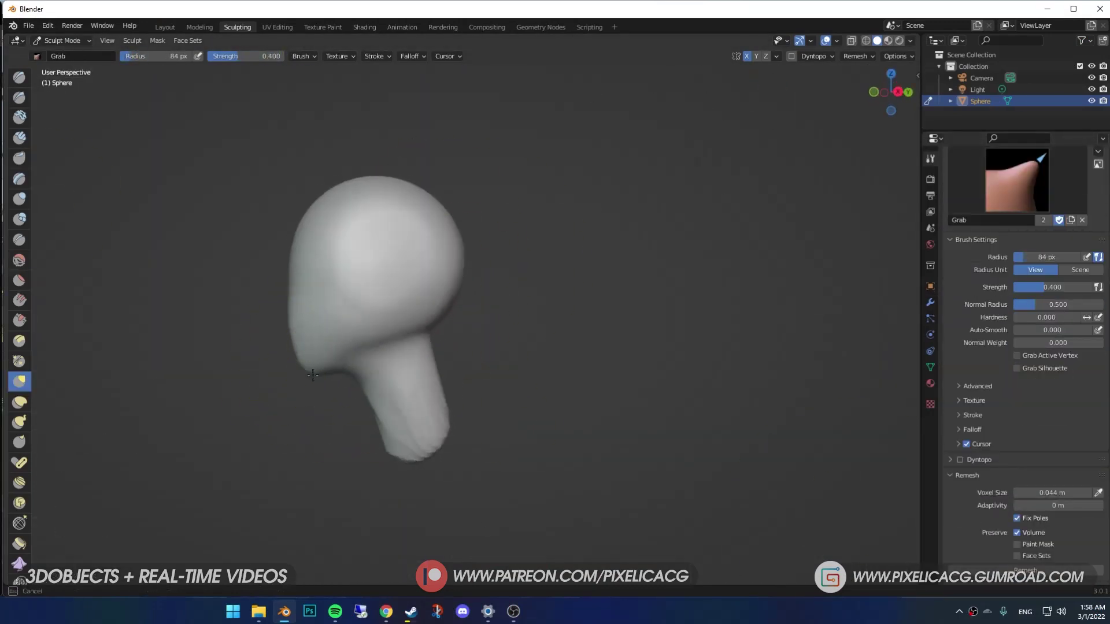
Step: Resize the Grab brush and pull the sphere into a bald head with a neck
{"action": "key", "text": "f"}
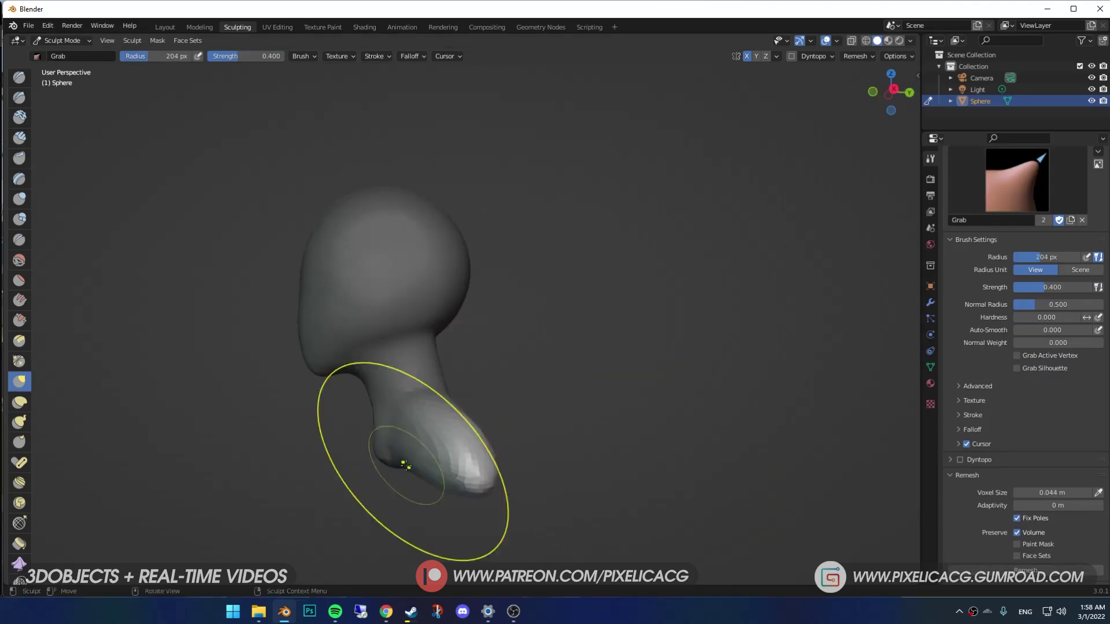
{"action": "key", "text": "f"}
{"action": "key", "text": "f"}
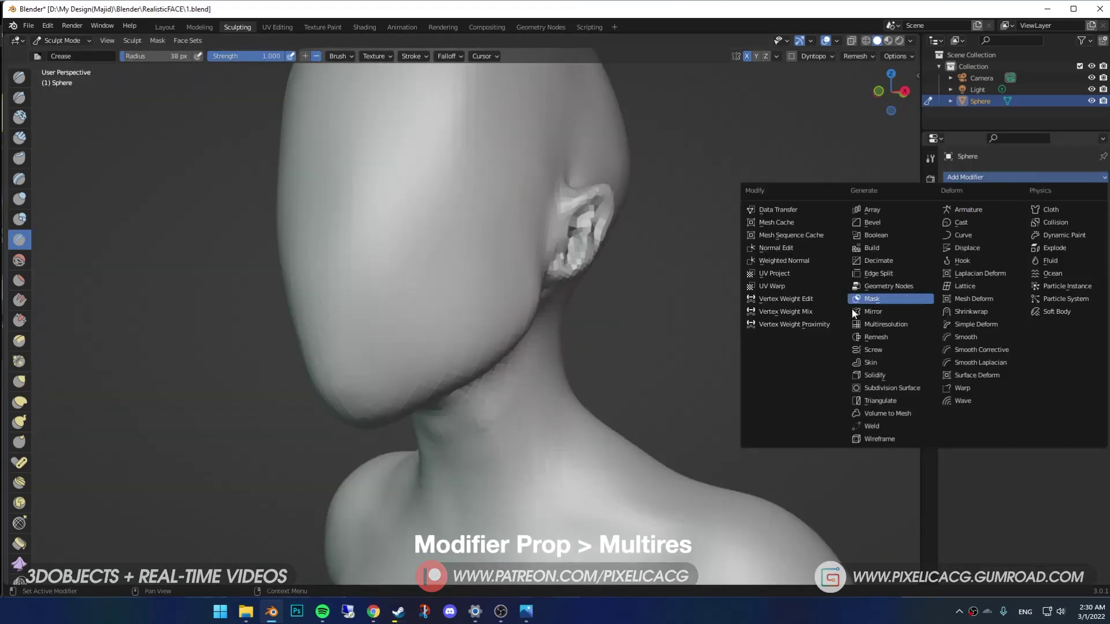
Step: Add a Multiresolution modifier to the head, sculpt the eye sockets and ear, and save
{"action": "left_click", "coordinate": [886, 325]}
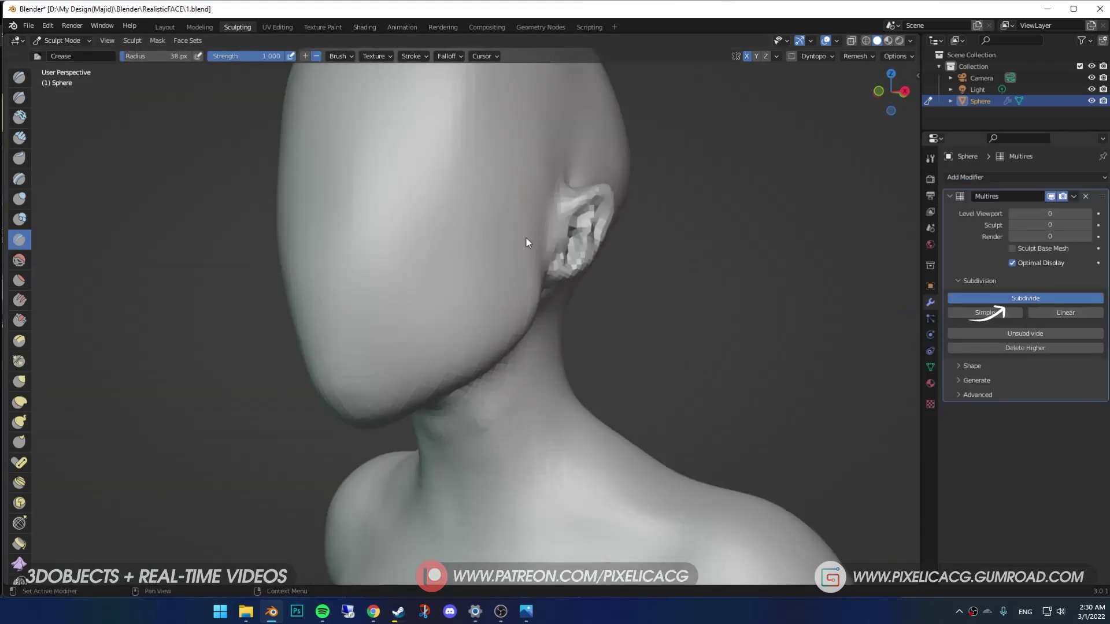
{"action": "middle_click_drag", "start_coordinate": [572, 241], "coordinate": [509, 223]}
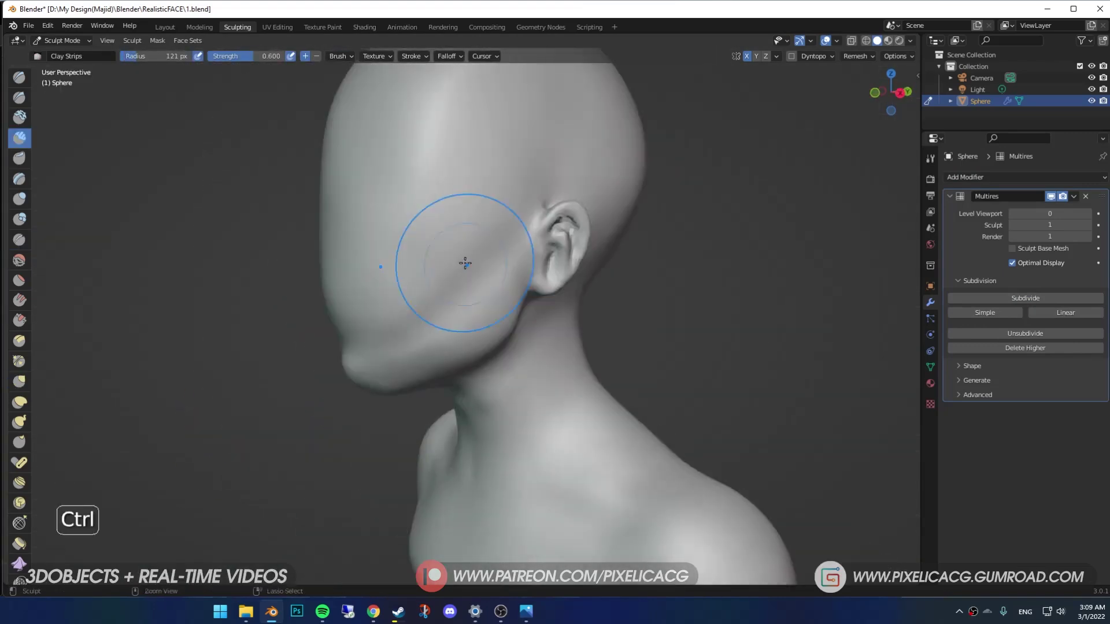
{"action": "key", "text": "ctrl+z"}
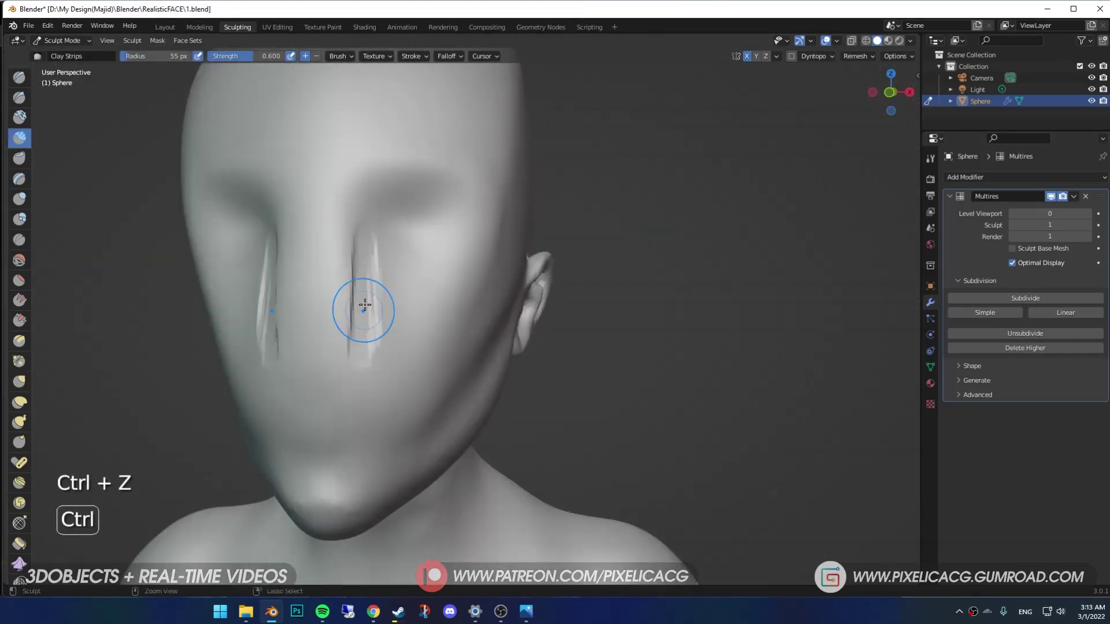
{"action": "key", "text": "ctrl+s"}
Step: Sculpt the nose with a resized brush, undoing the stray strokes beside it
{"action": "key", "text": "f"}
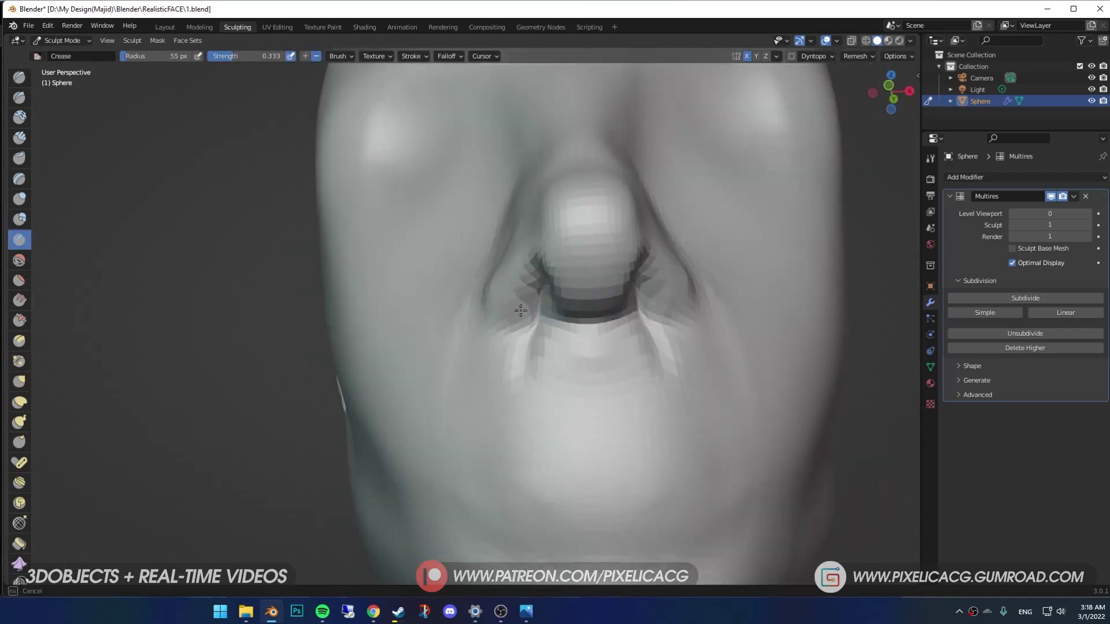
{"action": "mouse_move", "coordinate": [520, 311]}
{"action": "middle_mouse_down"}
{"action": "mouse_move", "coordinate": [512, 346]}
{"action": "mouse_move", "coordinate": [428, 347]}
{"action": "middle_mouse_up"}
{"action": "key", "text": "f"}
{"action": "key", "text": "f"}
{"action": "key", "text": "ctrl+z"}
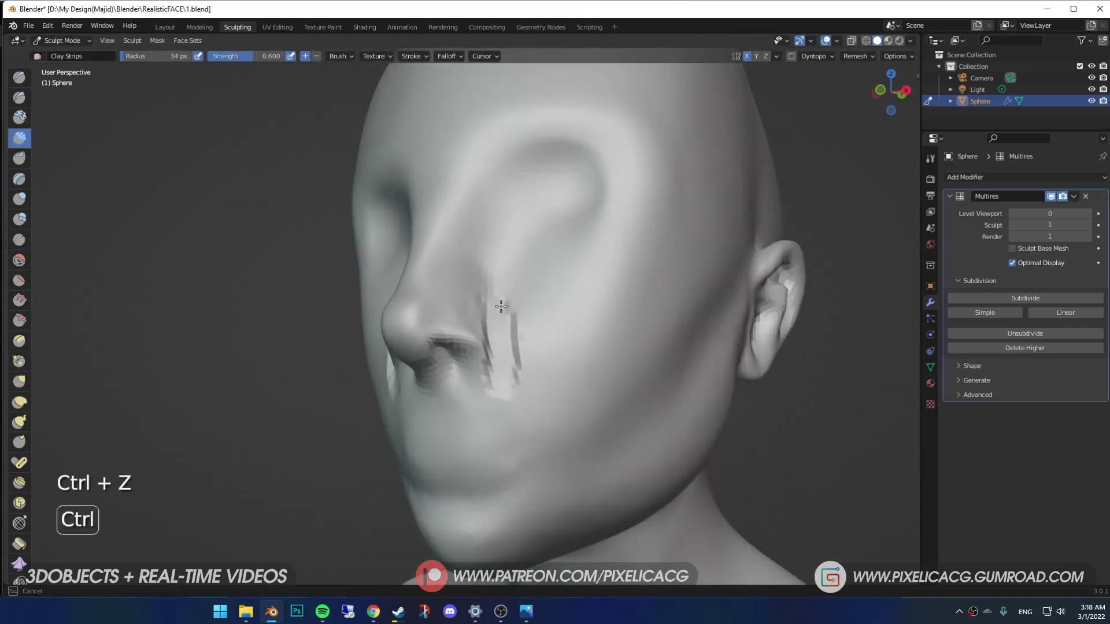
{"action": "key", "text": "ctrl+z"}
{"action": "key", "text": "ctrl+z"}
Step: Shape the mouth and lips from the front with an enlarged Grab brush
{"action": "middle_click_drag", "start_coordinate": [559, 232], "coordinate": [540, 275]}
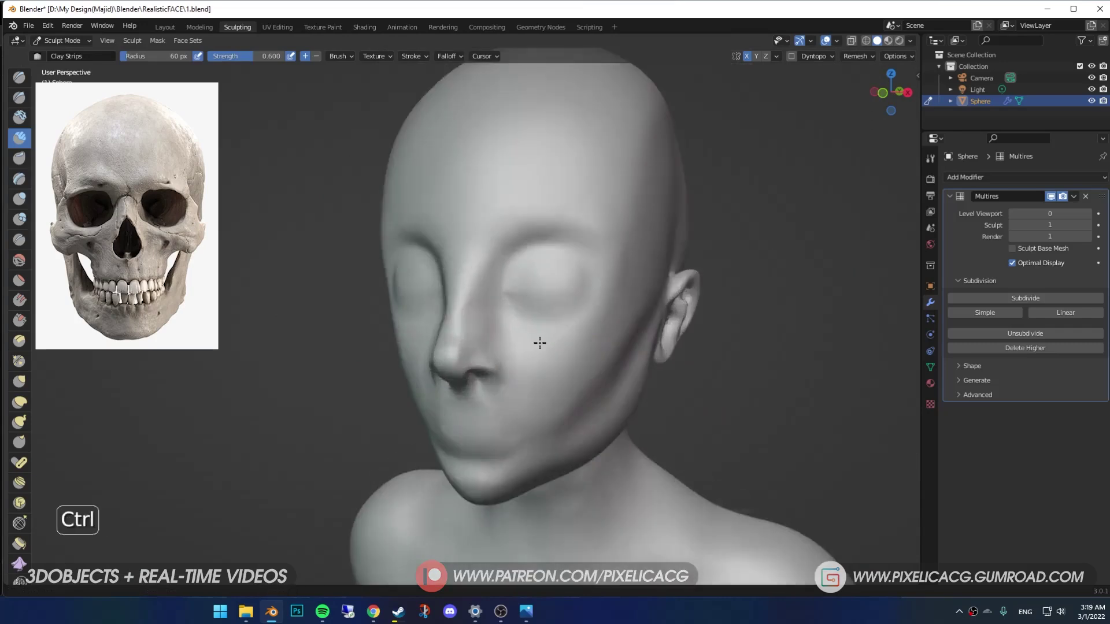
{"action": "scroll", "coordinate": [495, 329], "scroll_direction": "up", "scroll_amount": 3}
{"action": "middle_click_drag", "start_coordinate": [495, 329], "coordinate": [445, 392]}
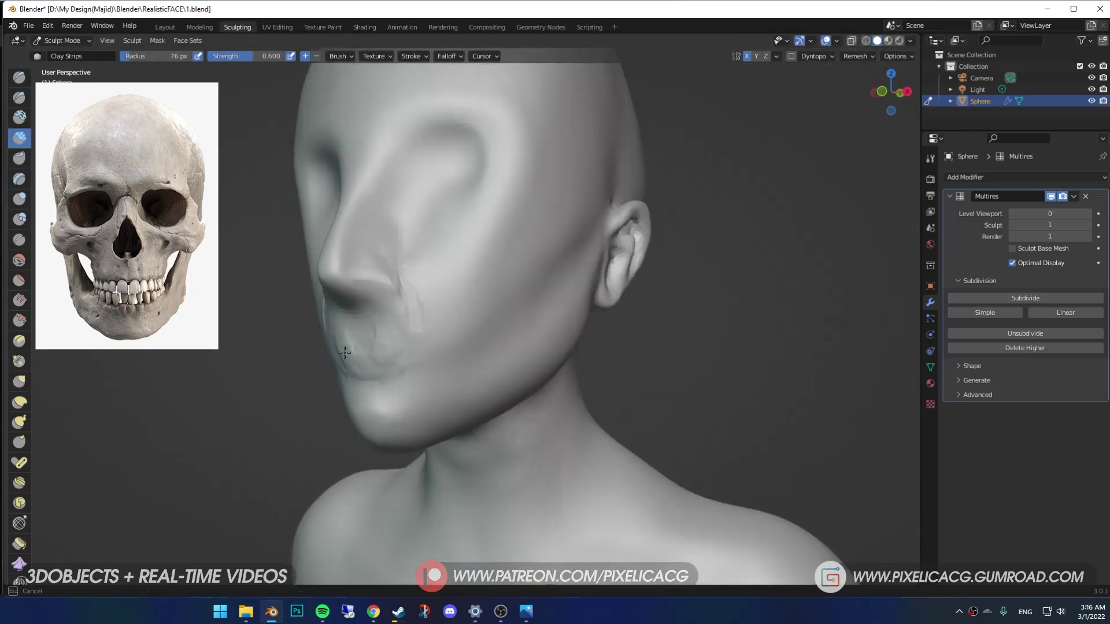
{"action": "middle_click_drag", "start_coordinate": [355, 353], "coordinate": [459, 258]}
{"action": "key", "text": "f"}
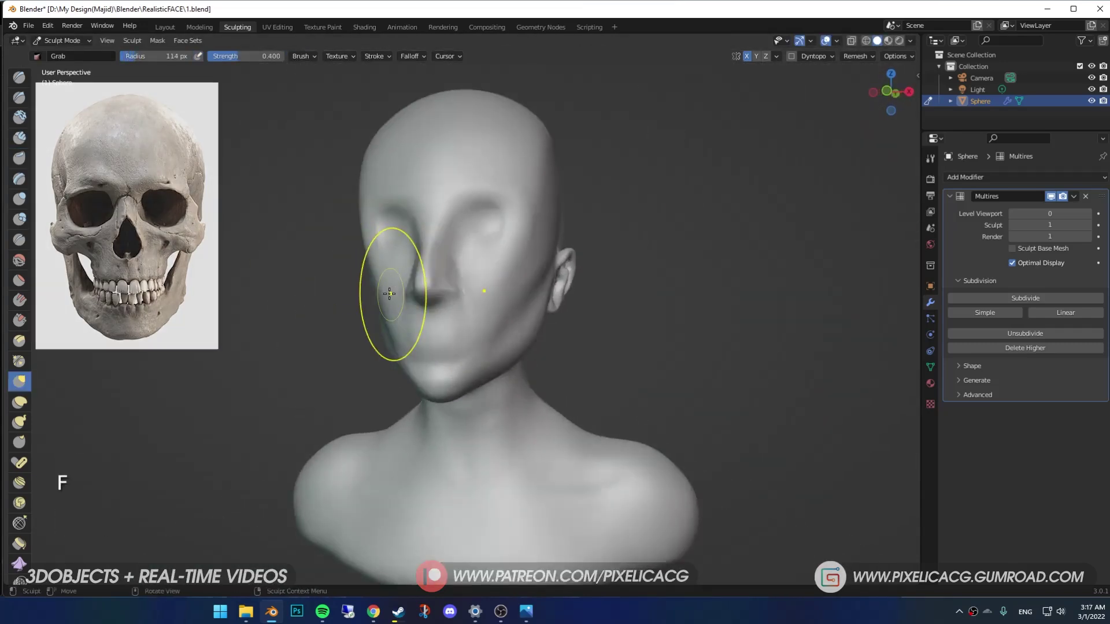
{"action": "left_click", "coordinate": [369, 328]}
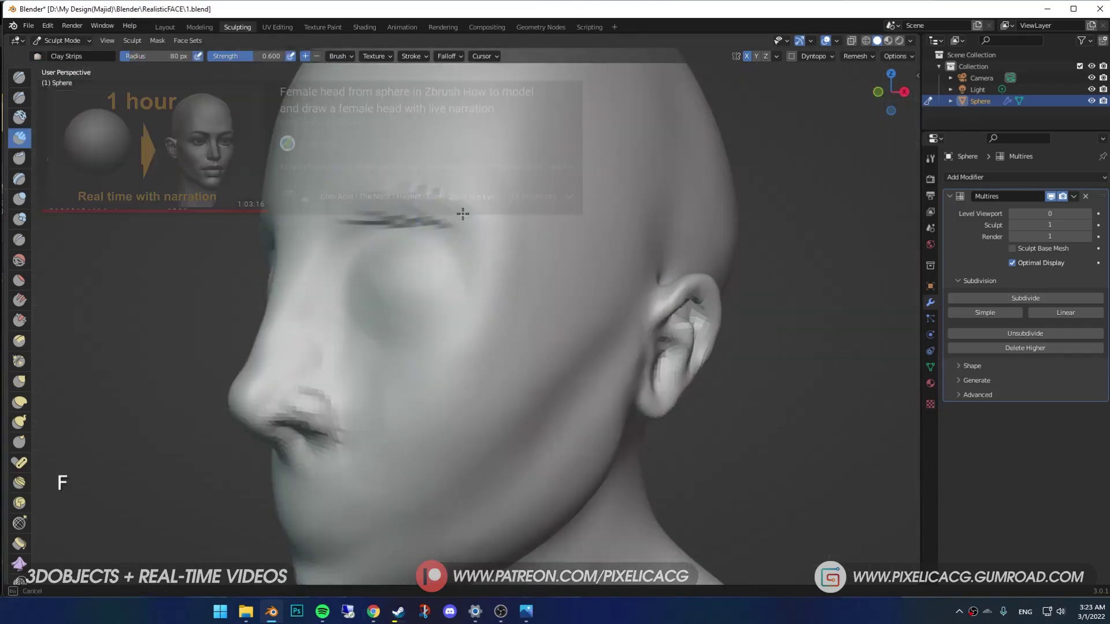
Step: Refine the jawline and side profile with a smaller brush, then save the head
{"action": "key", "text": "f"}
{"action": "left_click", "coordinate": [358, 254]}
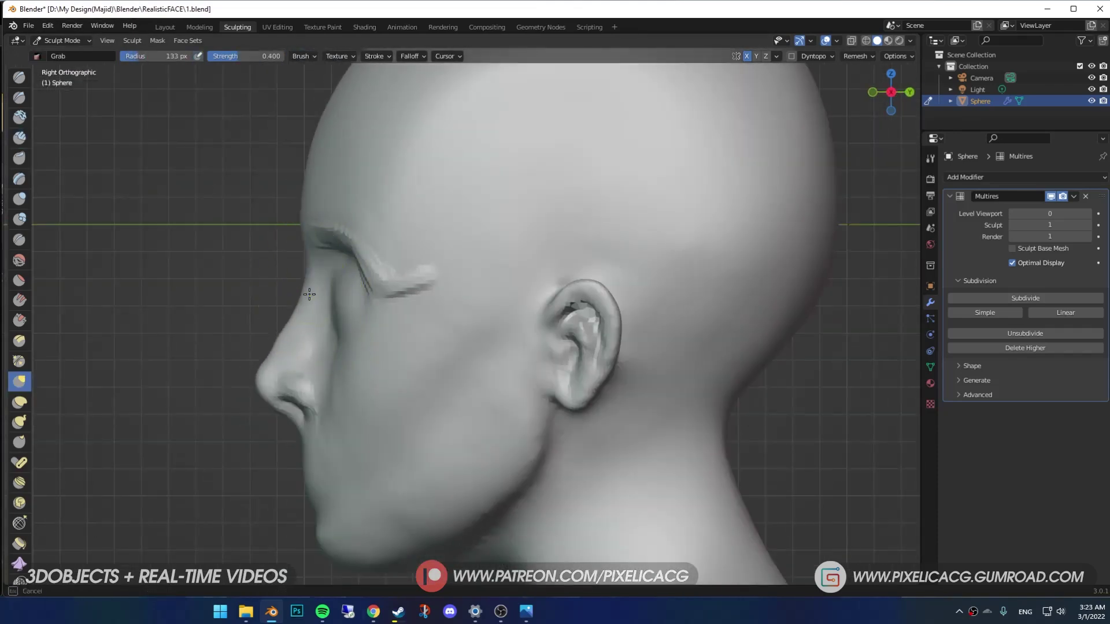
{"action": "middle_click_drag", "start_coordinate": [430, 277], "coordinate": [416, 350]}
{"action": "key", "text": "f"}
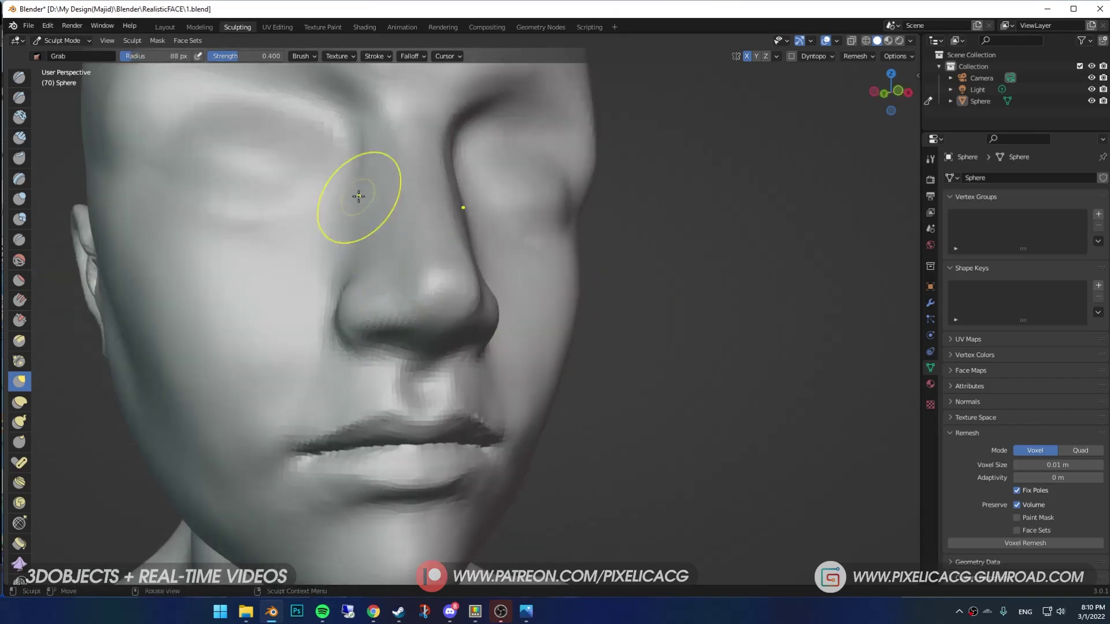
{"action": "key", "text": "ctrl+s"}
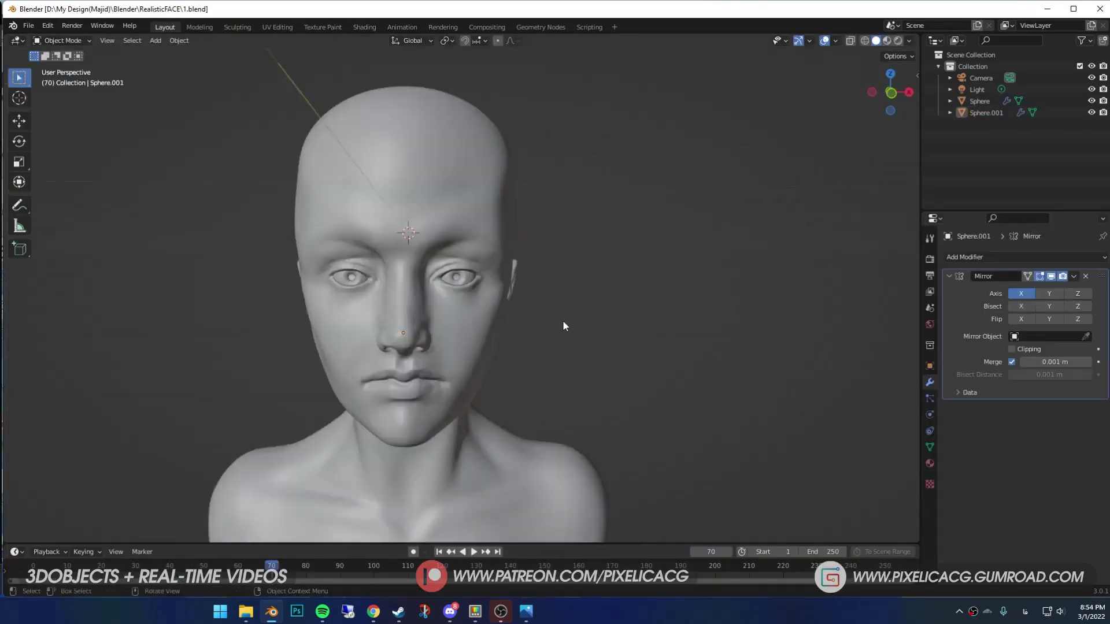
Step: Draw the first mirrored Poly Build quads beneath the eye on the new plane
{"action": "key", "text": "f"}
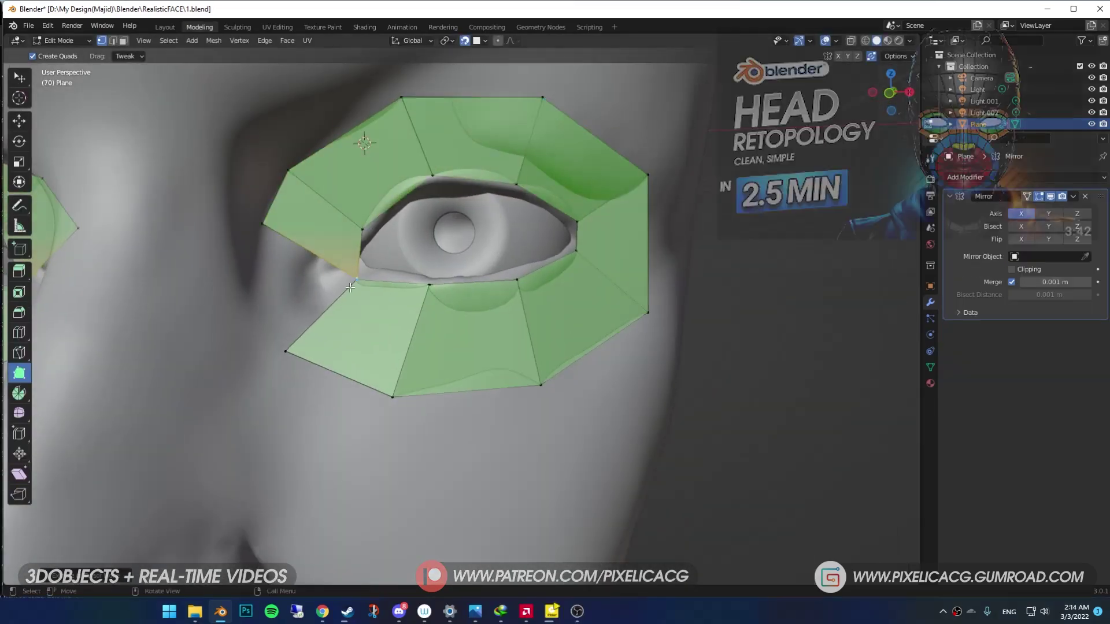
Step: Finish retopologizing the whole head, enable mirror clipping with 0.212 m merge, and save
{"action": "left_click", "coordinate": [930, 158]}
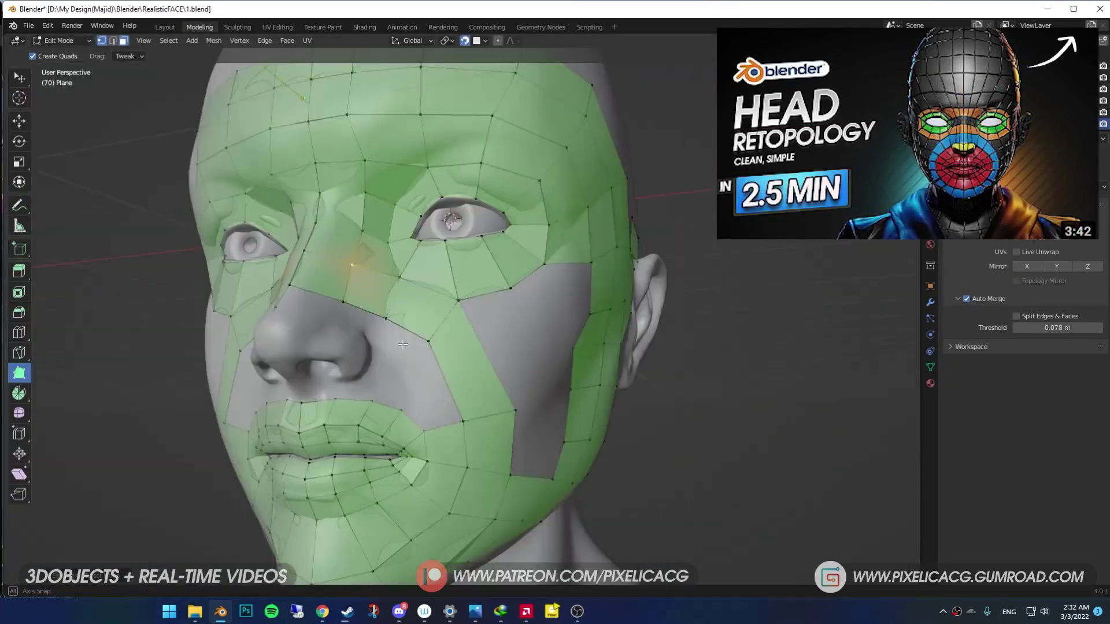
{"action": "key", "text": "F10"}
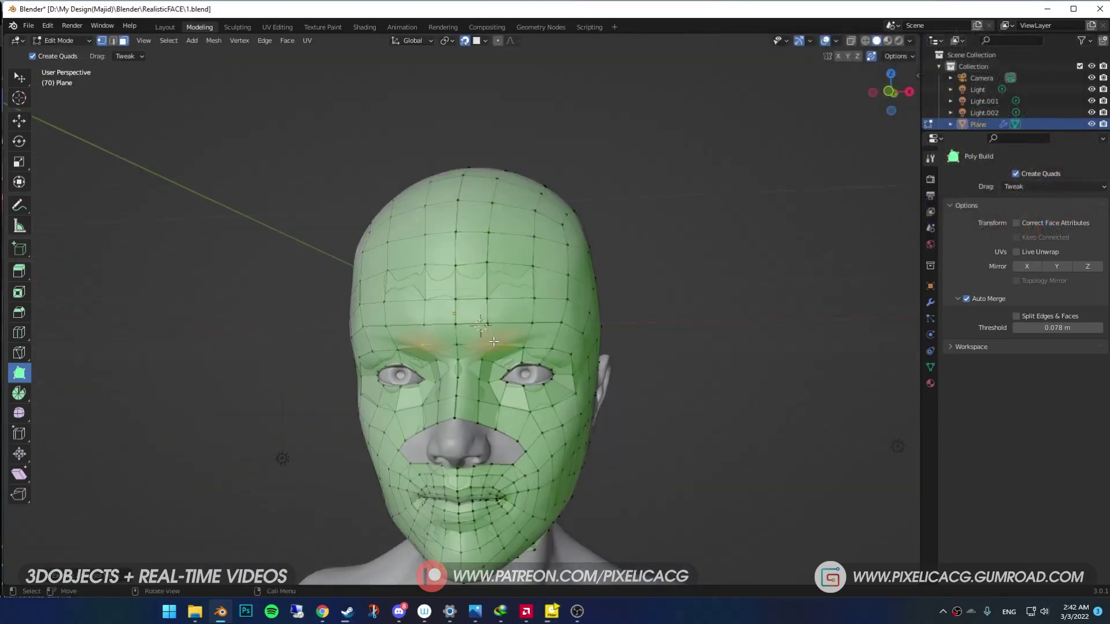
{"action": "scroll", "coordinate": [493, 342], "scroll_direction": "up", "scroll_amount": 10}
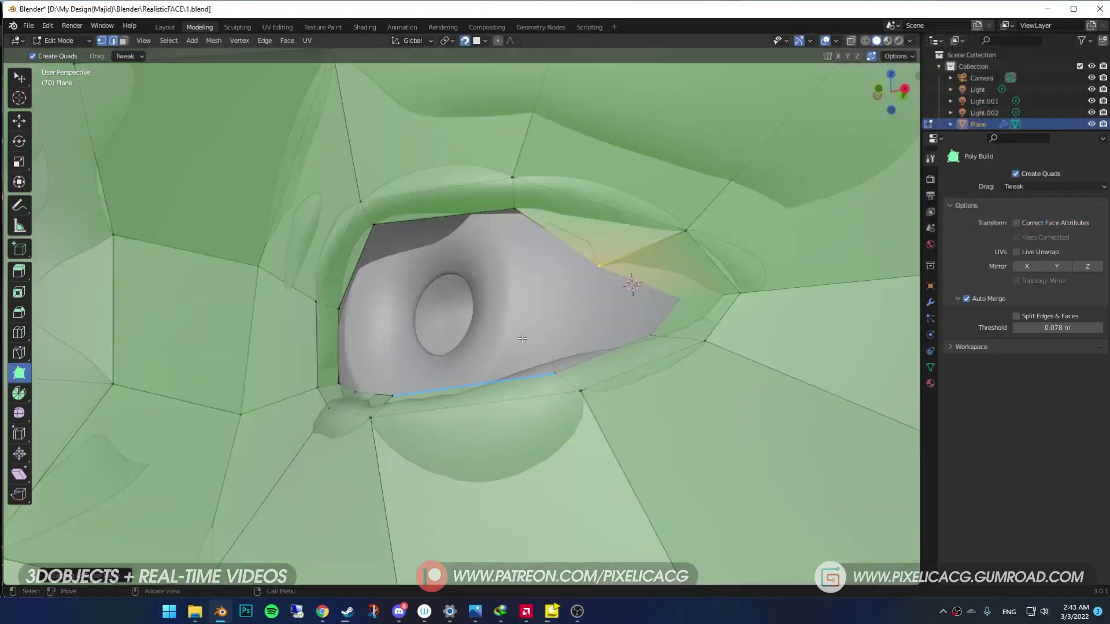
{"action": "middle_click_drag", "start_coordinate": [493, 342], "coordinate": [331, 394]}
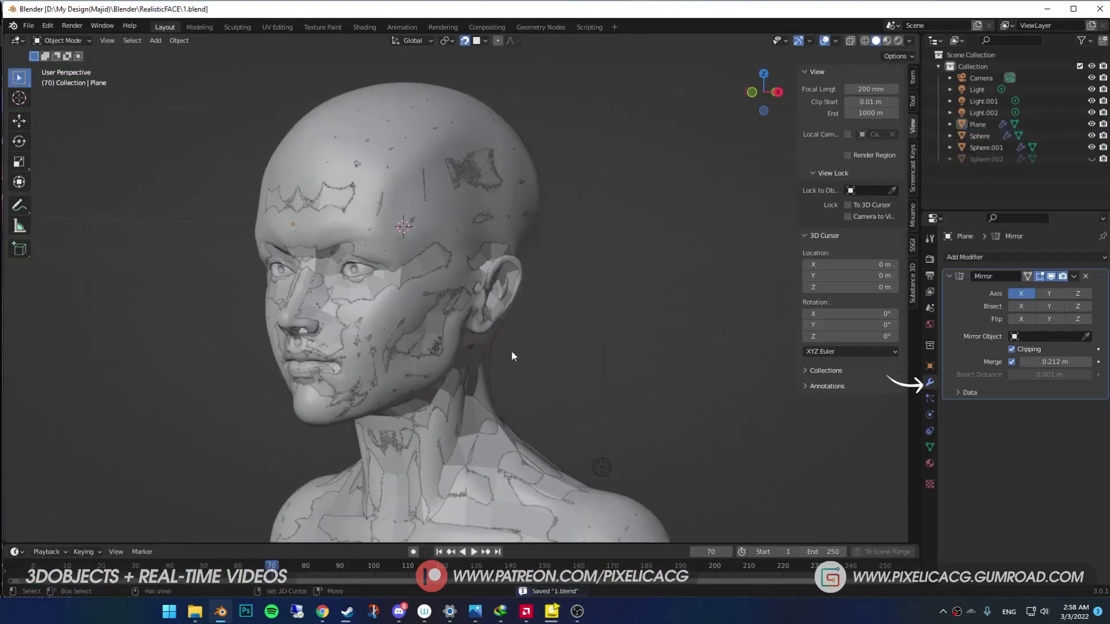
Step: Add a Shrinkwrap modifier to the retopology mesh targeting the sculpted head
{"action": "left_click", "coordinate": [975, 258]}
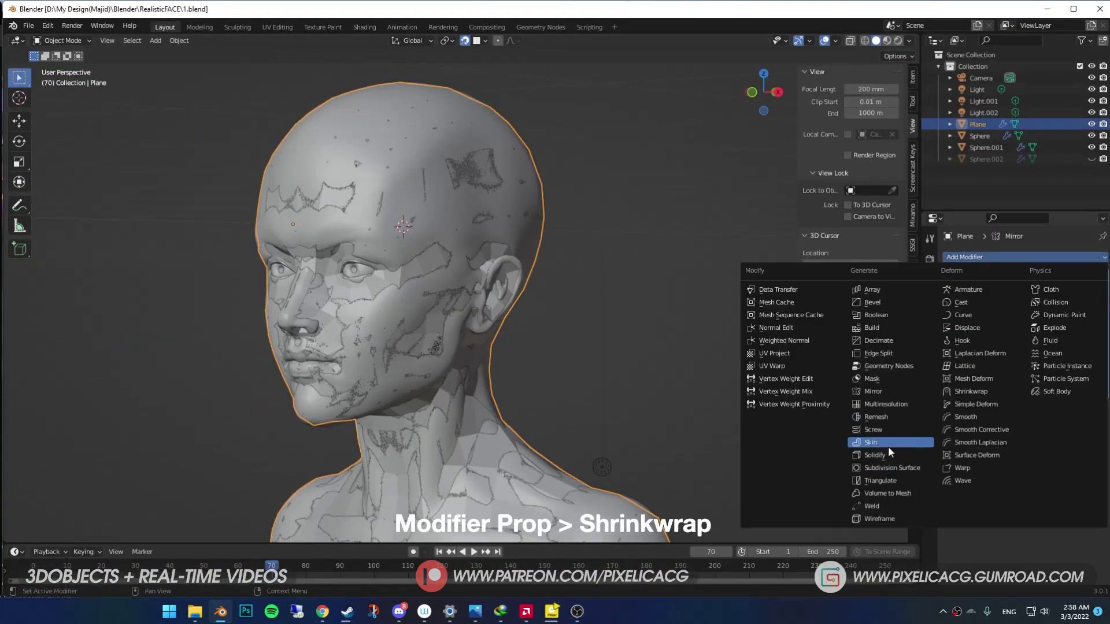
{"action": "left_click", "coordinate": [971, 391]}
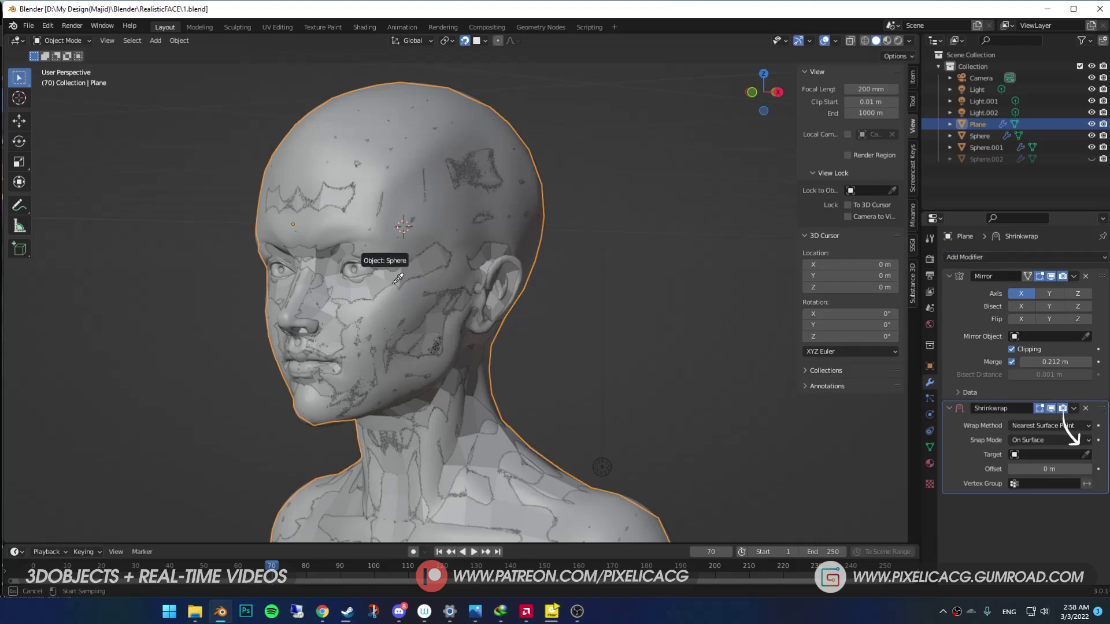
{"action": "scroll", "coordinate": [532, 279], "scroll_direction": "up", "scroll_amount": 2}
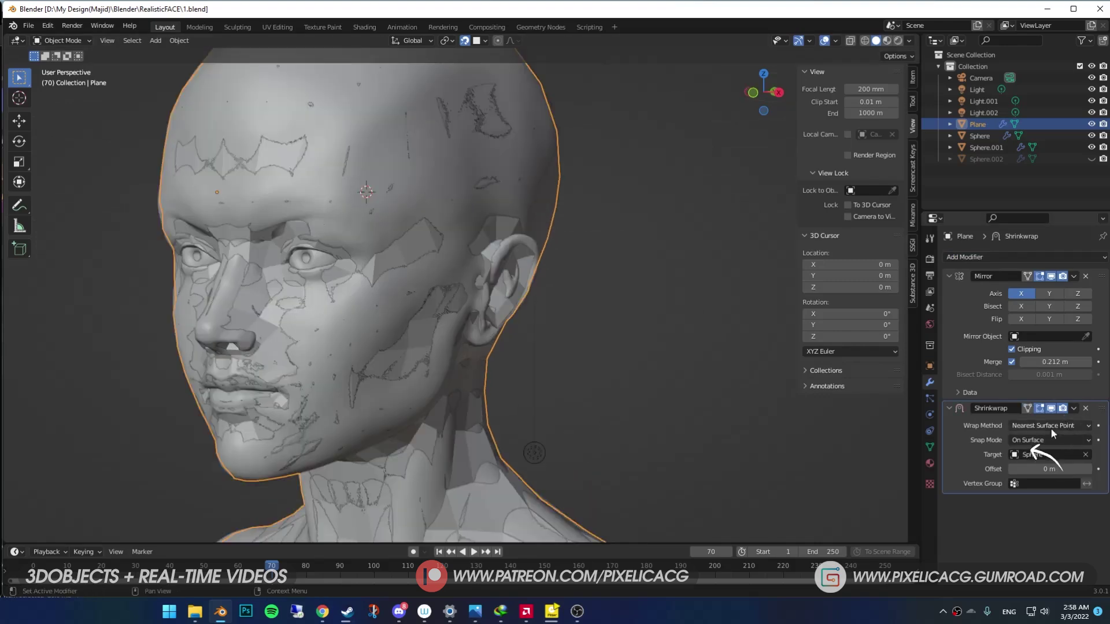
{"action": "left_click", "coordinate": [1039, 454]}
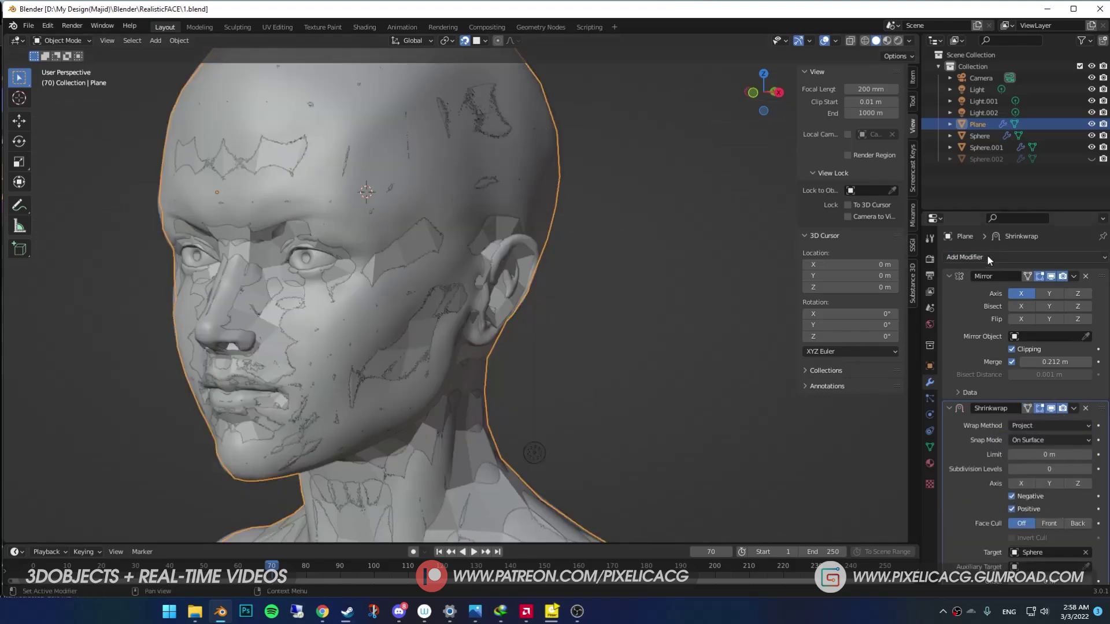
Step: Add a Multiresolution modifier, subdivide it several times, and adjust the Shrinkwrap Limit
{"action": "left_click", "coordinate": [986, 258]}
{"action": "left_click", "coordinate": [884, 404]}
{"action": "left_click", "coordinate": [1025, 378]}
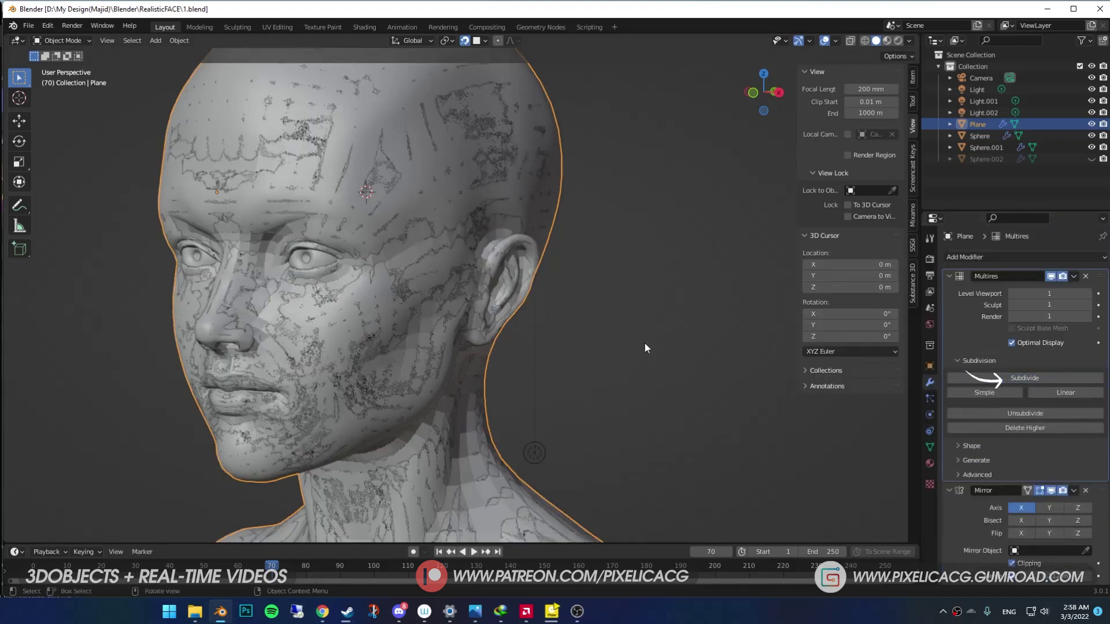
{"action": "middle_click_drag", "start_coordinate": [643, 343], "coordinate": [628, 341]}
{"action": "left_click", "coordinate": [1037, 379]}
{"action": "left_click", "coordinate": [1037, 380]}
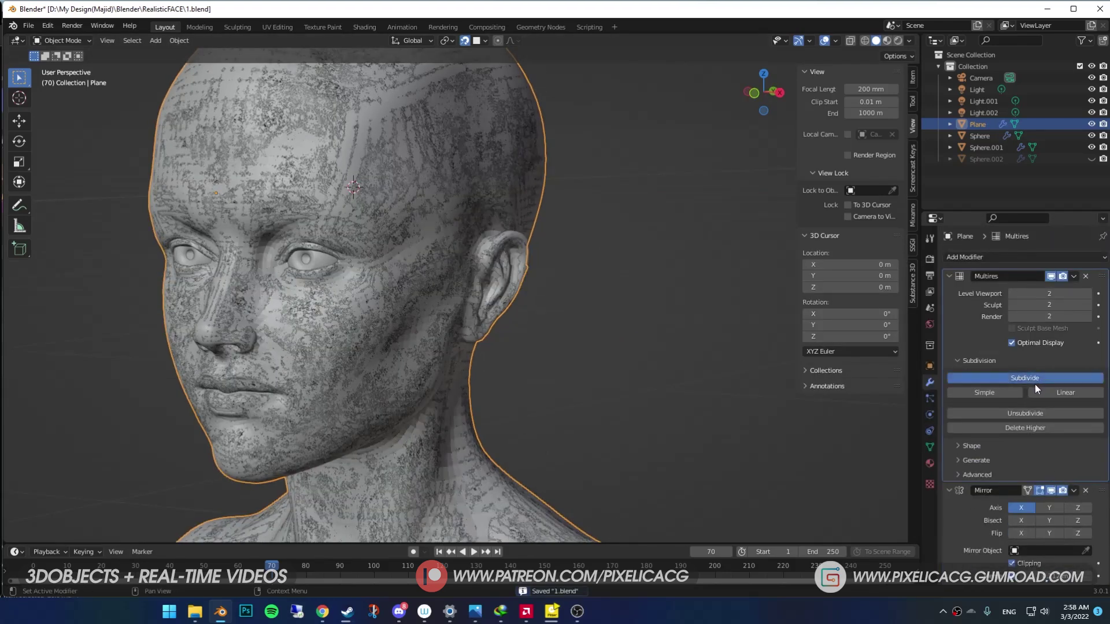
{"action": "scroll", "coordinate": [976, 515], "scroll_direction": "down", "scroll_amount": 5}
{"action": "scroll", "coordinate": [976, 527], "scroll_direction": "down", "scroll_amount": 5}
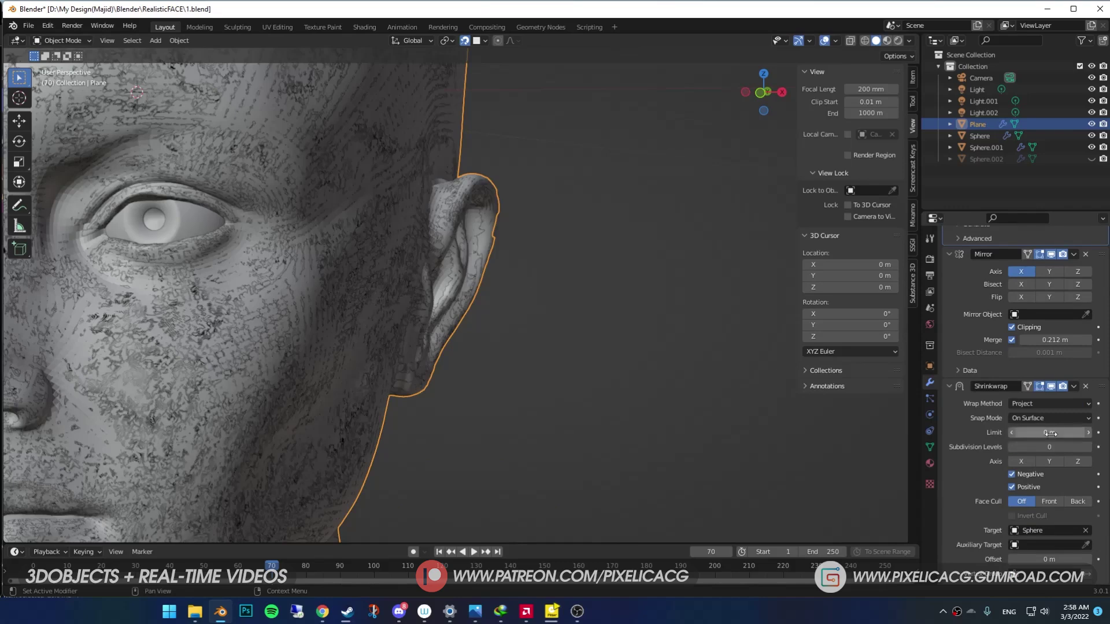
{"action": "left_click_drag", "start_coordinate": [1049, 432], "coordinate": [1061, 432]}
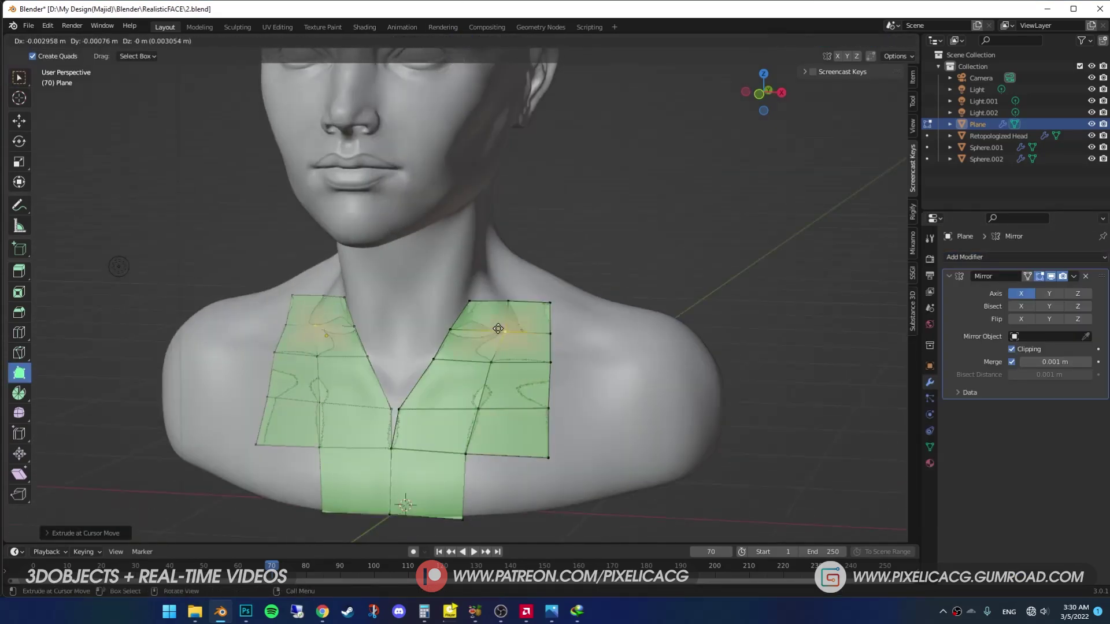
Step: Extrude the mirrored plane into a collared shirt and negate its Solidify thickness inward
{"action": "middle_click_drag", "start_coordinate": [440, 324], "coordinate": [556, 323]}
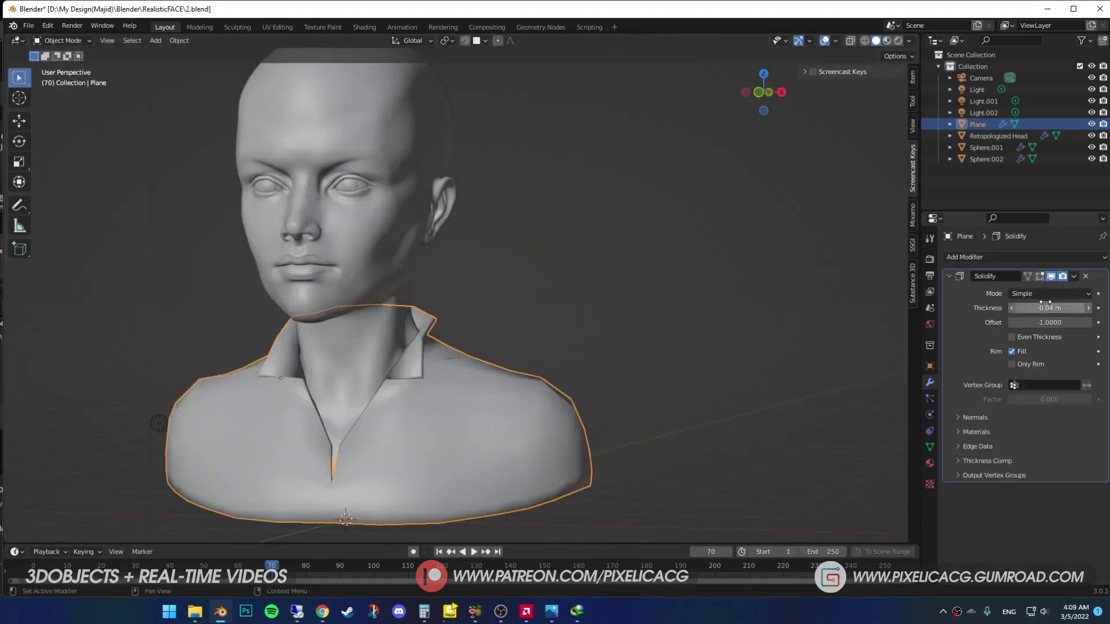
{"action": "key", "text": "minus"}
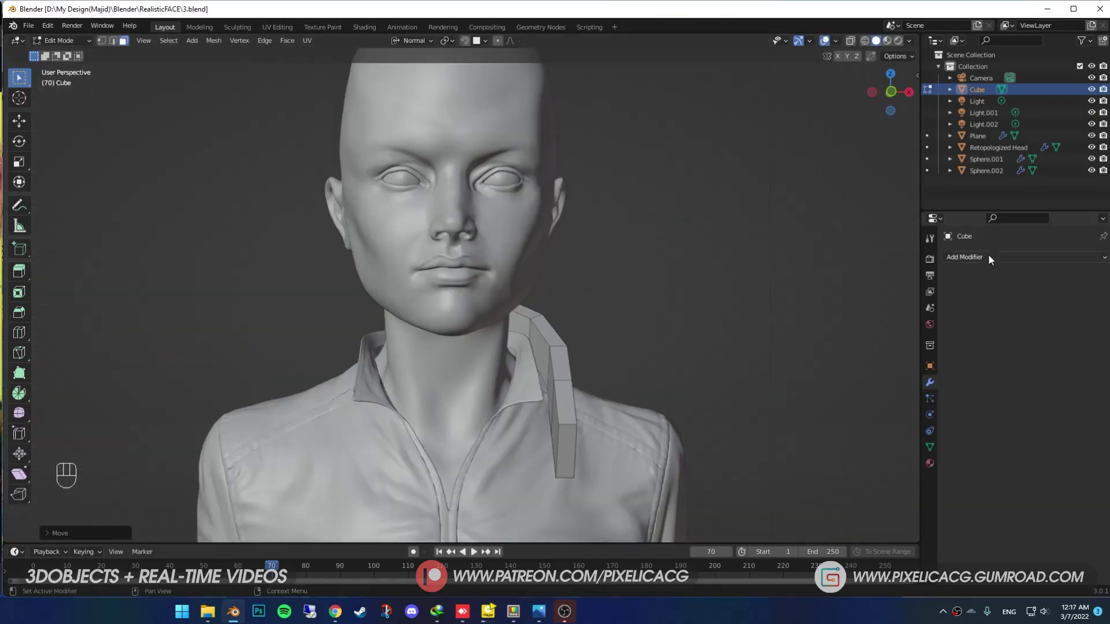
Step: Give the band a Mirror modifier, separate its halves along X, and add Subdivision Surface
{"action": "left_click", "coordinate": [987, 255]}
{"action": "left_click", "coordinate": [963, 450]}
{"action": "key", "text": "g"}
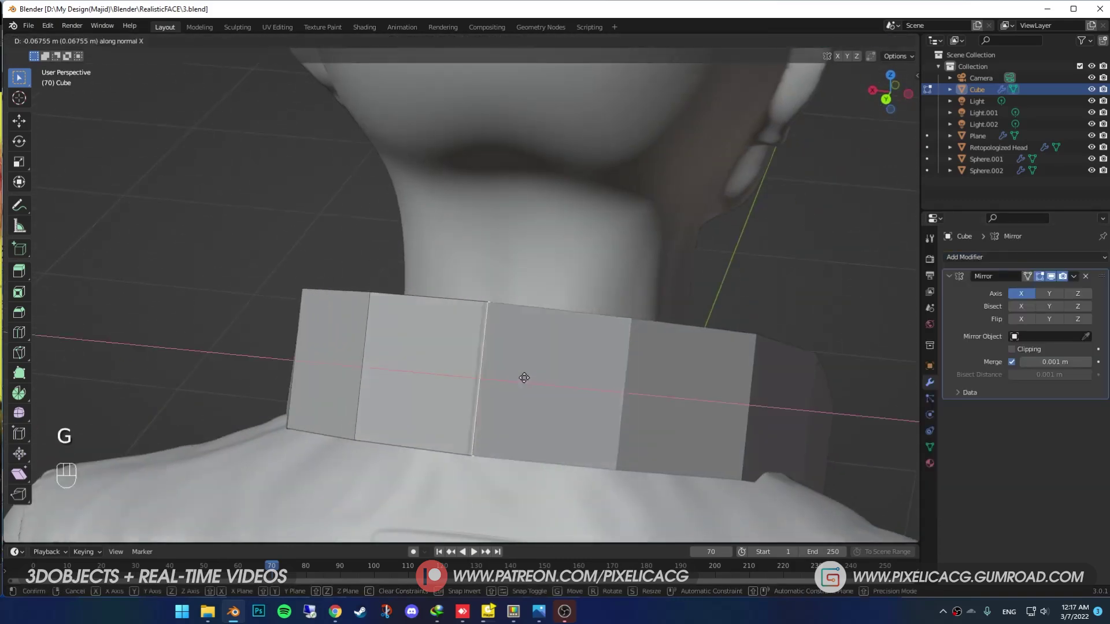
{"action": "key", "text": "ctrl+z"}
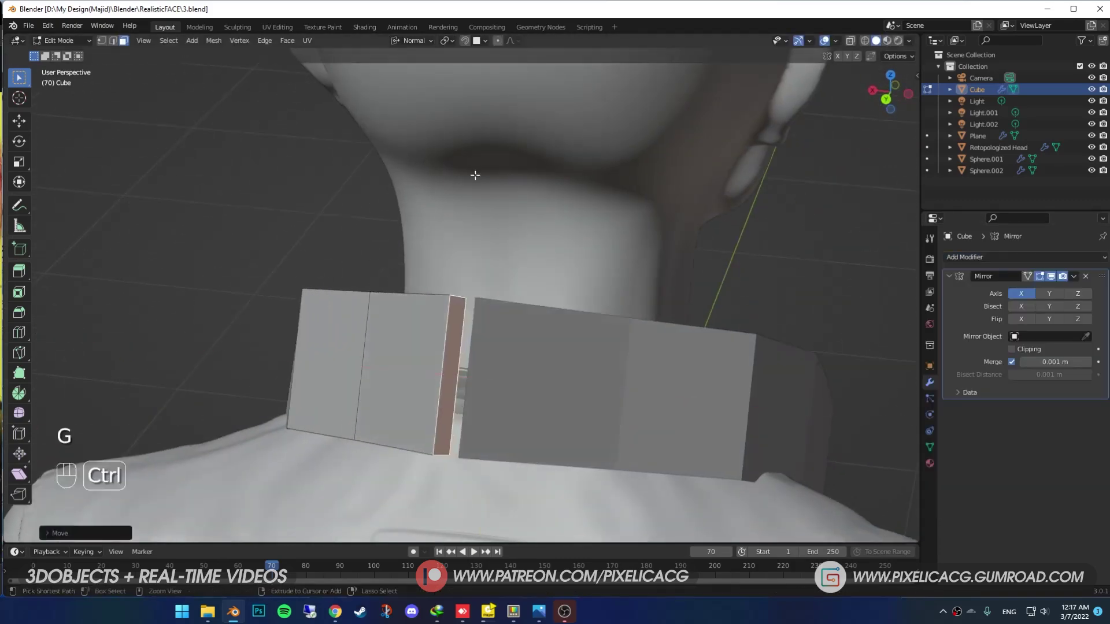
{"action": "key", "text": "g"}
{"action": "key", "text": "x"}
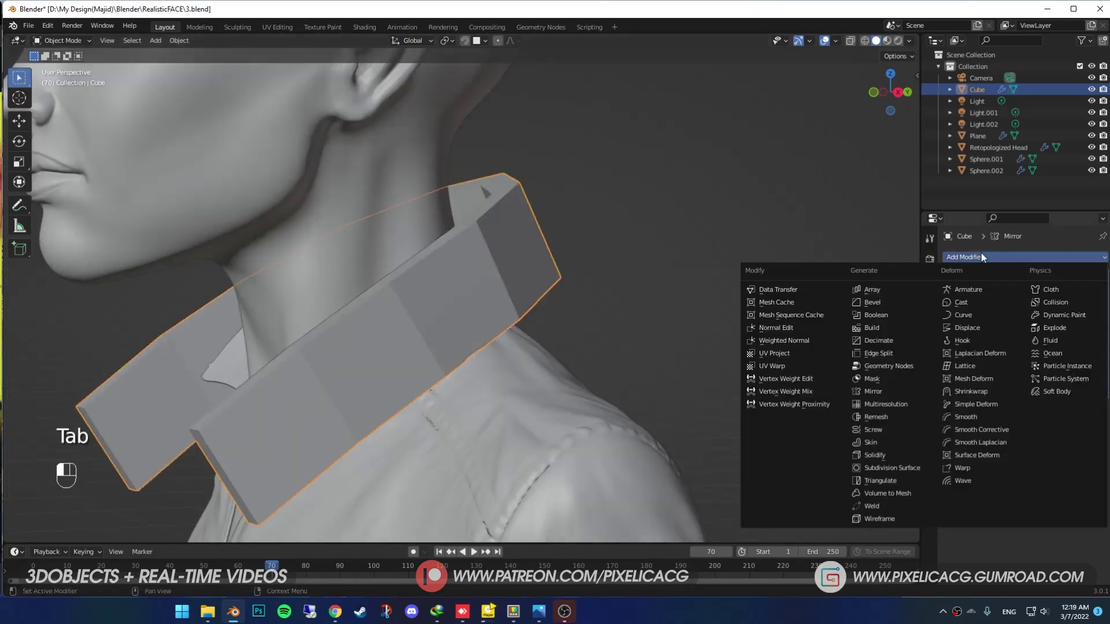
{"action": "left_click", "coordinate": [855, 486]}
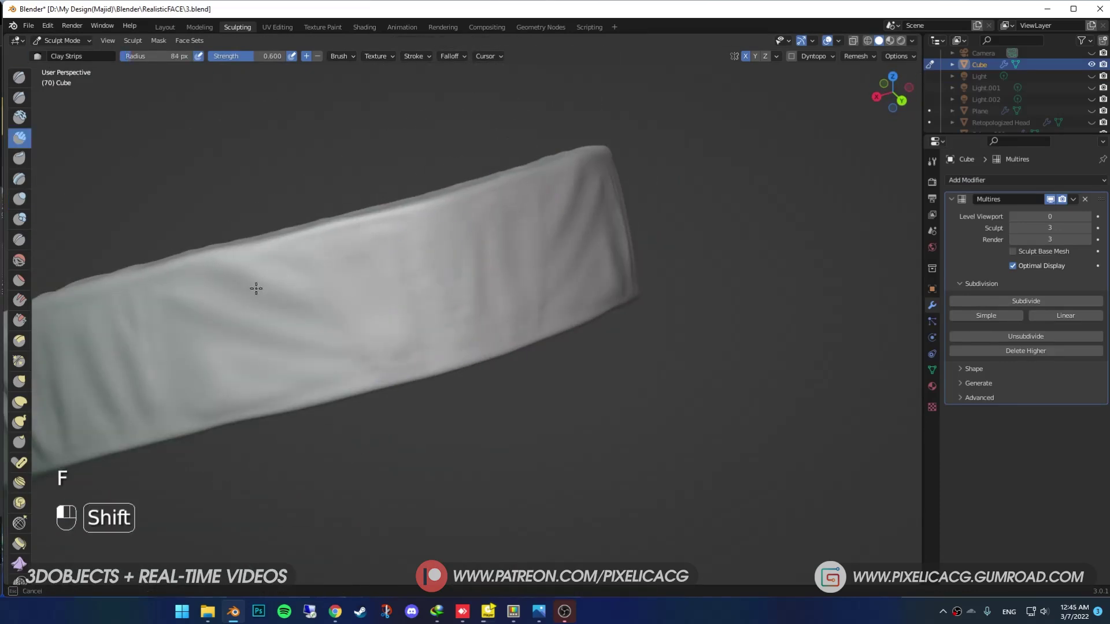
Step: Scale the cylinder button piece and move it onto the shoulder
{"action": "mouse_move", "coordinate": [256, 289]}
{"action": "middle_mouse_down"}
{"action": "mouse_move", "coordinate": [289, 354]}
{"action": "mouse_move", "coordinate": [379, 382]}
{"action": "middle_mouse_up"}
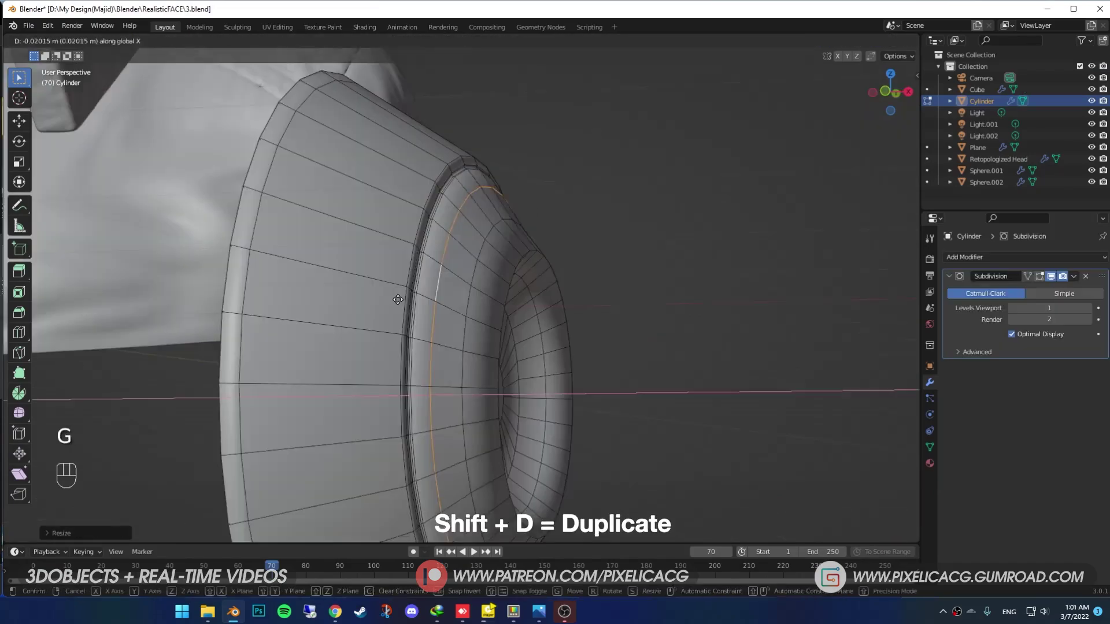
{"action": "key", "text": "Tab"}
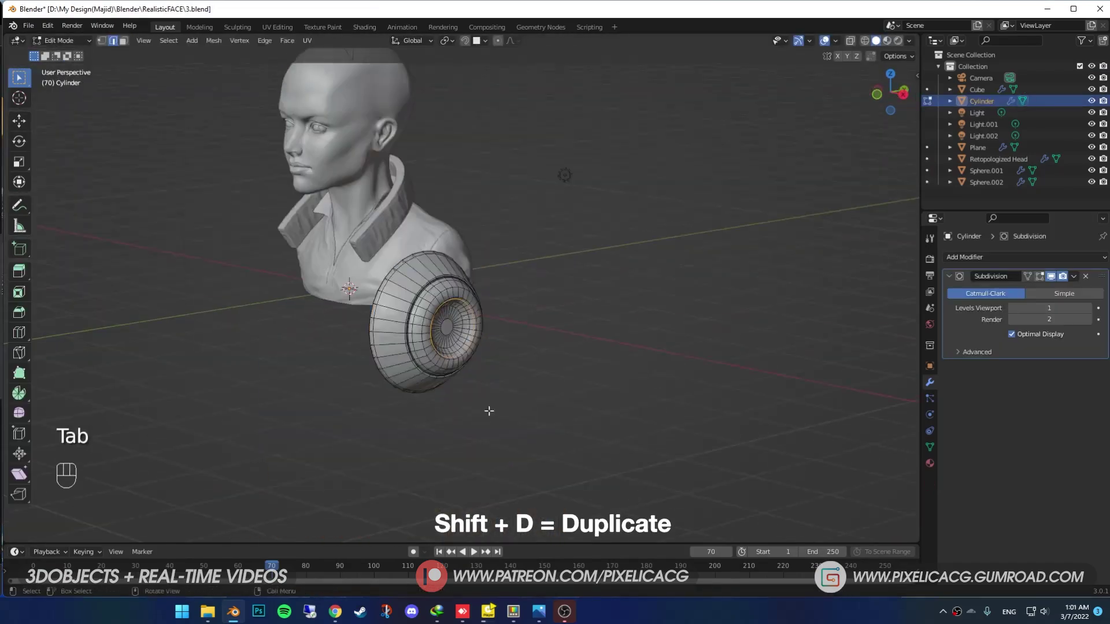
{"action": "key", "text": "s"}
{"action": "key", "text": "g"}
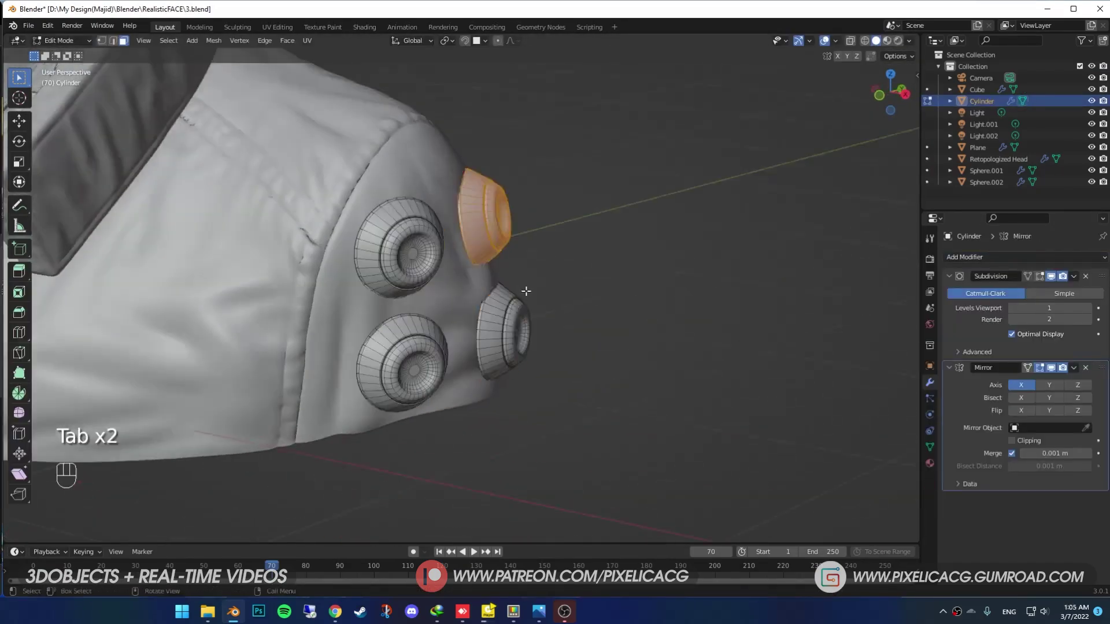
Step: Select each connected button piece and position it on the mirrored shoulders
{"action": "middle_click_drag", "start_coordinate": [520, 292], "coordinate": [497, 249]}
{"action": "key", "text": "l"}
{"action": "key", "text": "g"}
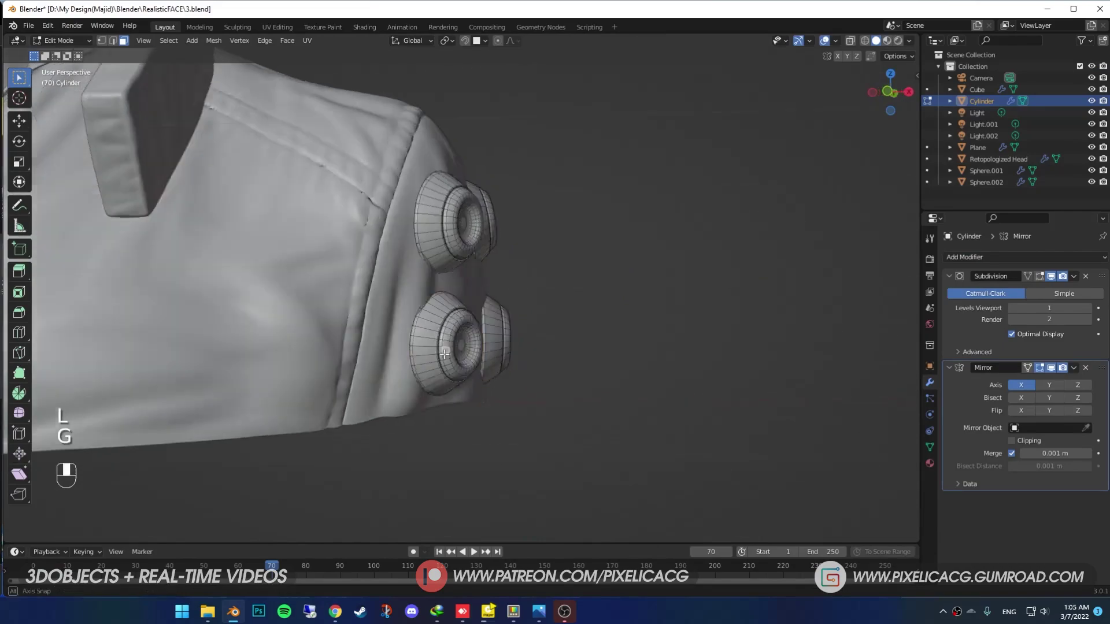
{"action": "key", "text": "c"}
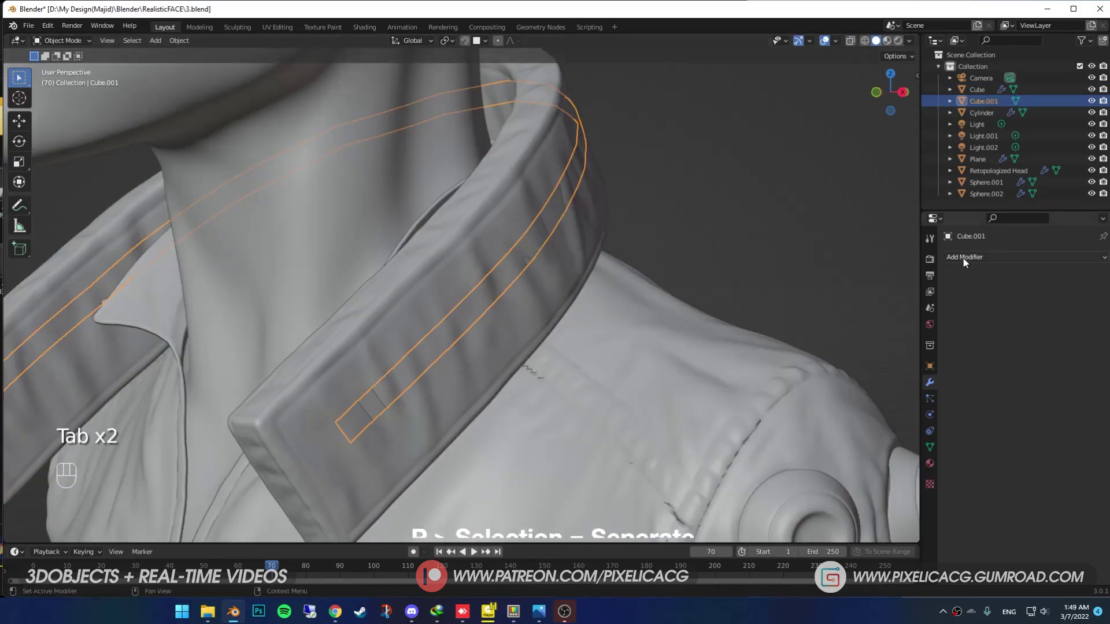
Step: Give the separated collar strip Solidify and Subdivision Surface modifiers
{"action": "left_click", "coordinate": [962, 257]}
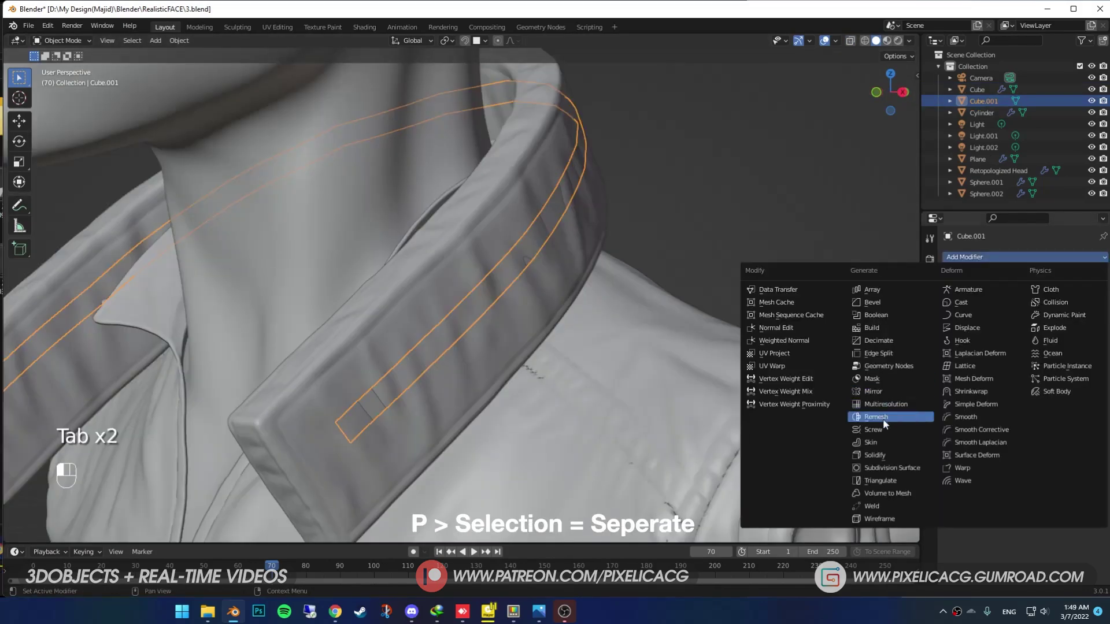
{"action": "left_click", "coordinate": [877, 455]}
{"action": "left_click", "coordinate": [963, 257]}
{"action": "left_click", "coordinate": [889, 439]}
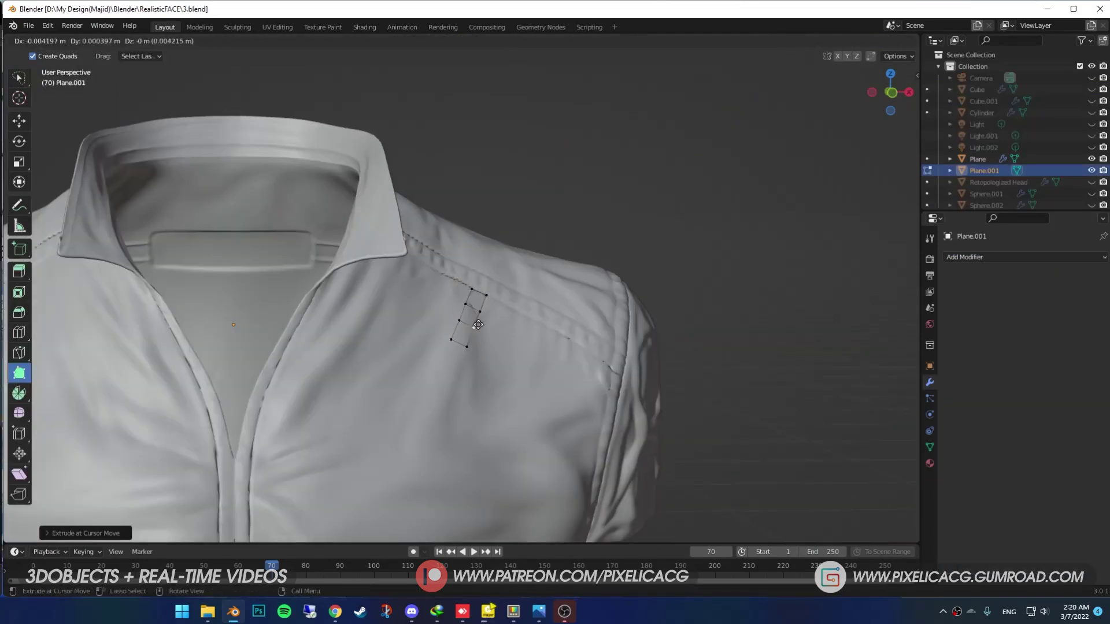
Step: Extend the groove strip down the chest front and duplicate it as a parallel line
{"action": "scroll", "coordinate": [422, 379], "scroll_direction": "up", "scroll_amount": 2}
{"action": "middle_click_drag", "start_coordinate": [423, 379], "coordinate": [357, 286], "text": "shift"}
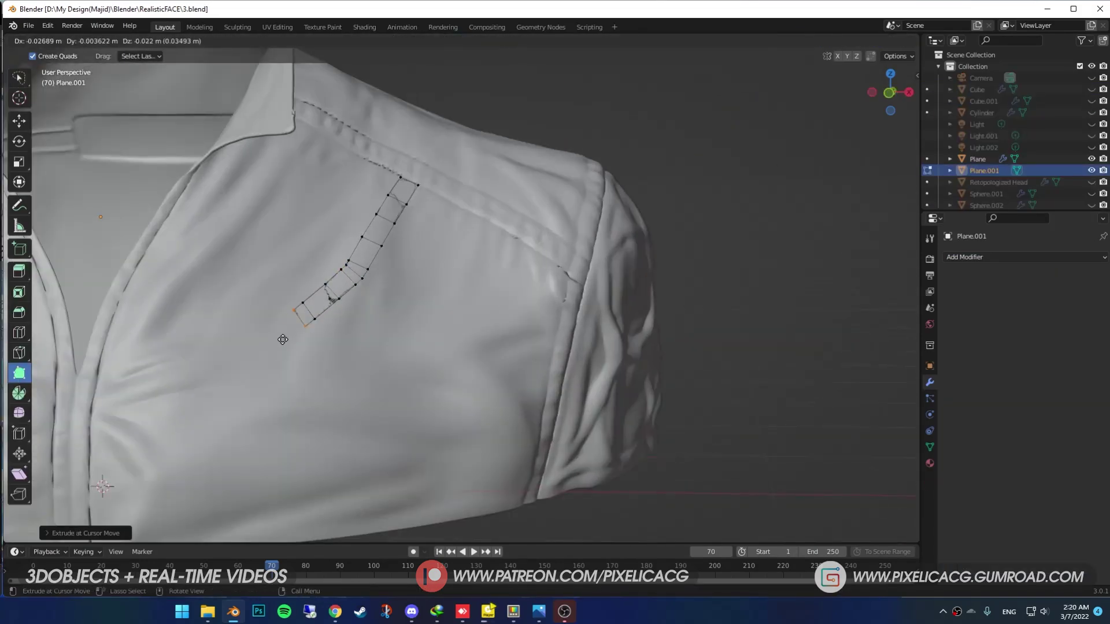
{"action": "left_click", "coordinate": [282, 339]}
{"action": "middle_click_drag", "start_coordinate": [283, 339], "coordinate": [318, 345], "text": "shift"}
{"action": "scroll", "coordinate": [328, 391], "scroll_direction": "down", "scroll_amount": 2}
{"action": "left_click", "coordinate": [318, 409]}
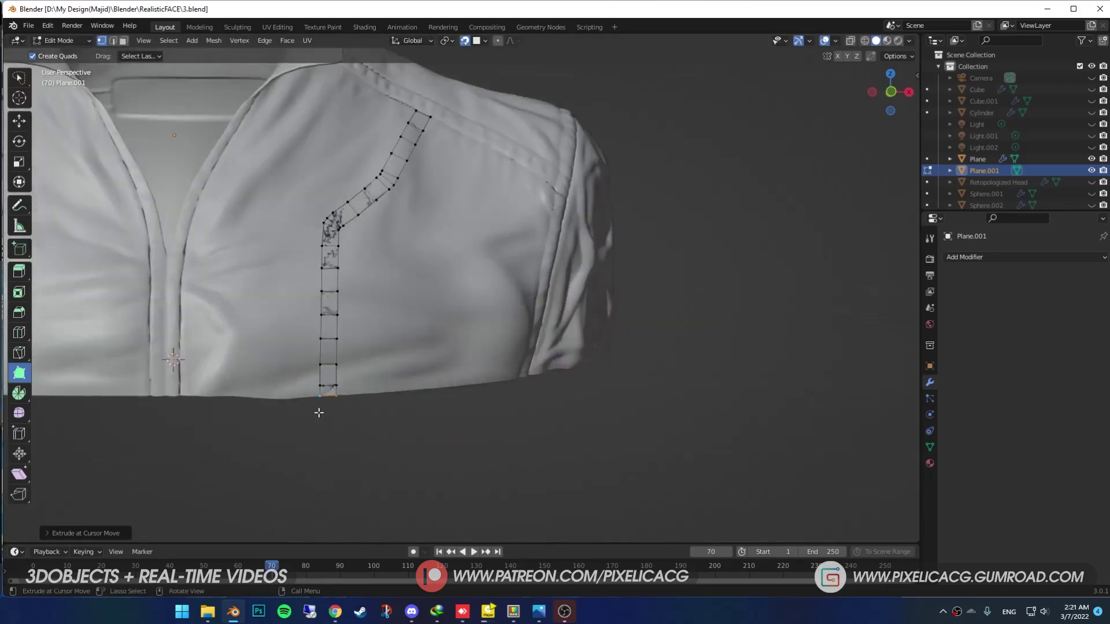
{"action": "scroll", "coordinate": [317, 409], "scroll_direction": "up", "scroll_amount": 4}
{"action": "key", "text": "a"}
{"action": "key", "text": "shift+d"}
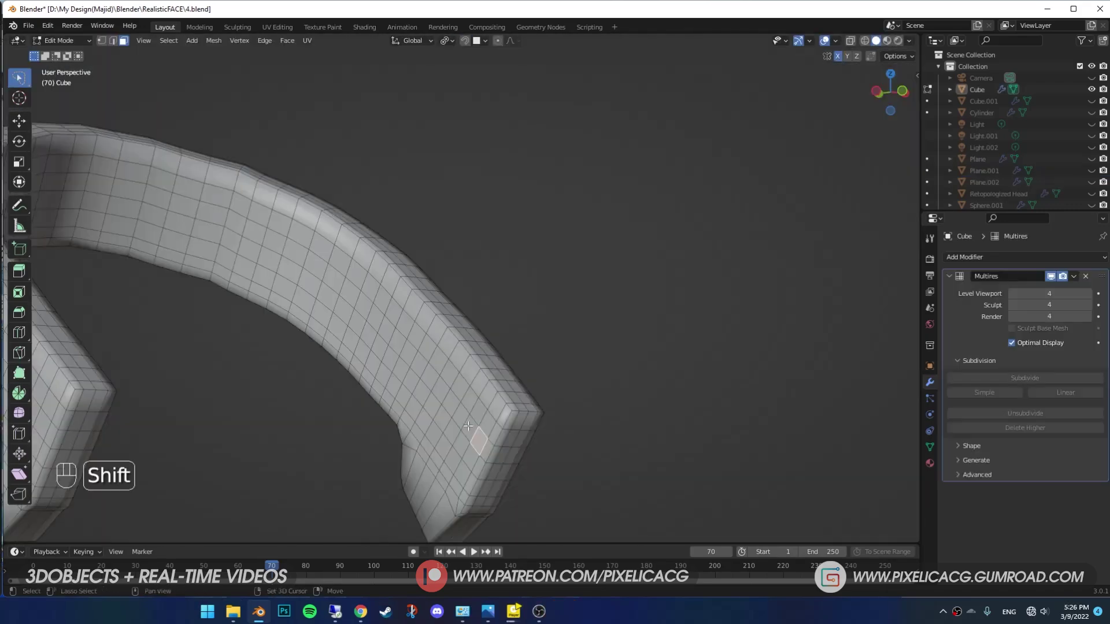
Step: Position the small inner cylinder in the button ring and duplicate the button below
{"action": "middle_click_drag", "start_coordinate": [550, 426], "coordinate": [520, 410], "text": "shift"}
{"action": "scroll", "coordinate": [504, 398], "scroll_direction": "up", "scroll_amount": 3}
{"action": "scroll", "coordinate": [505, 399], "scroll_direction": "down", "scroll_amount": 3}
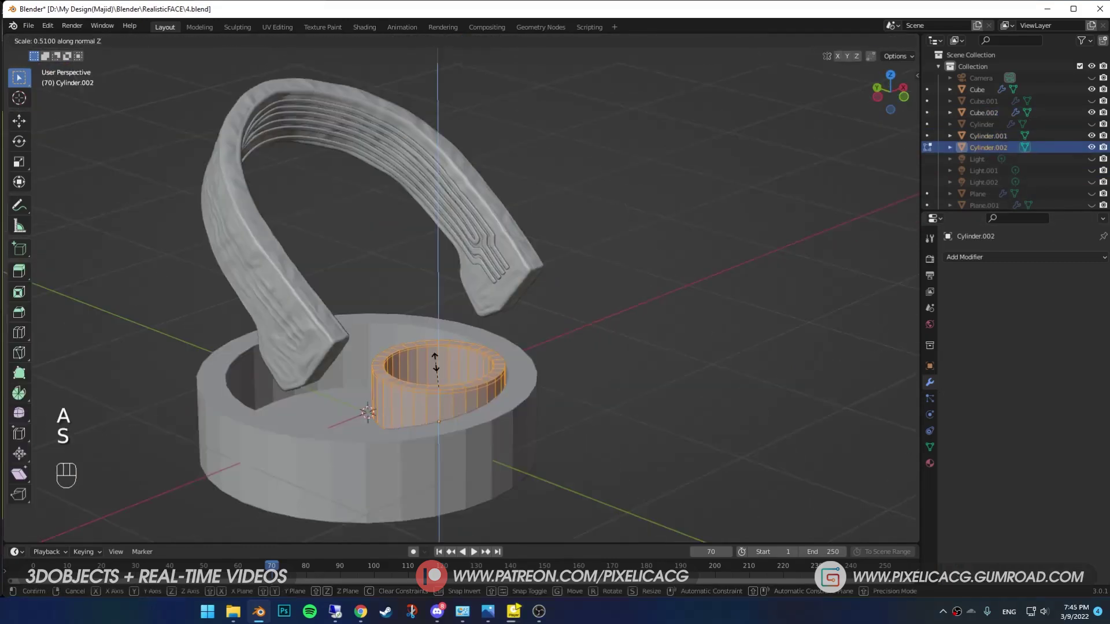
{"action": "key", "text": "g"}
{"action": "key", "text": "g"}
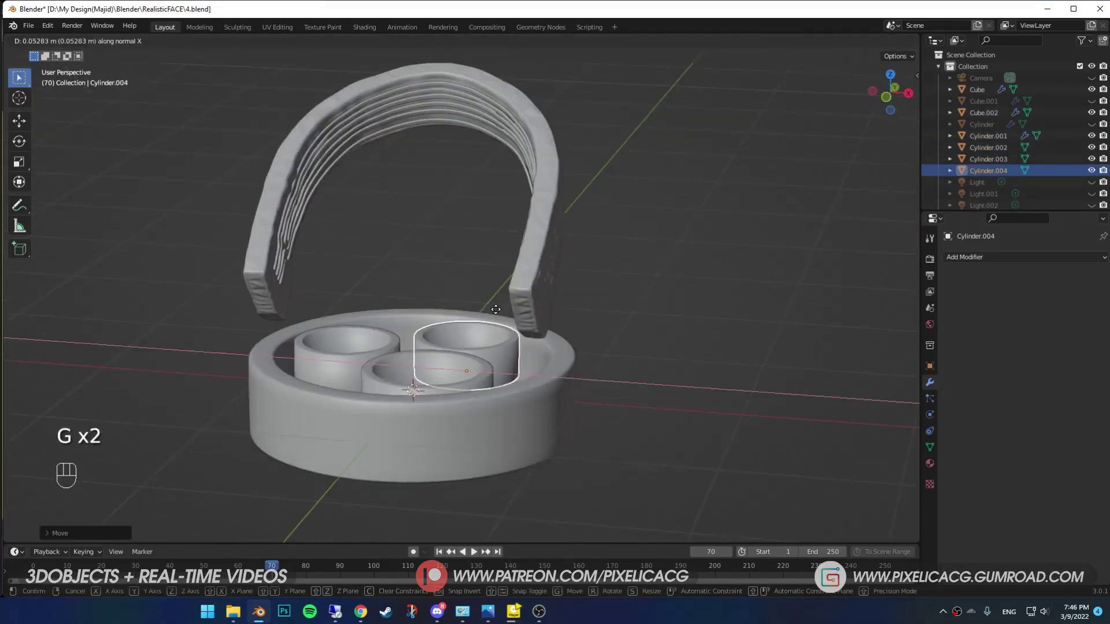
{"action": "key", "text": "s"}
{"action": "key", "text": "s"}
{"action": "key", "text": "g"}
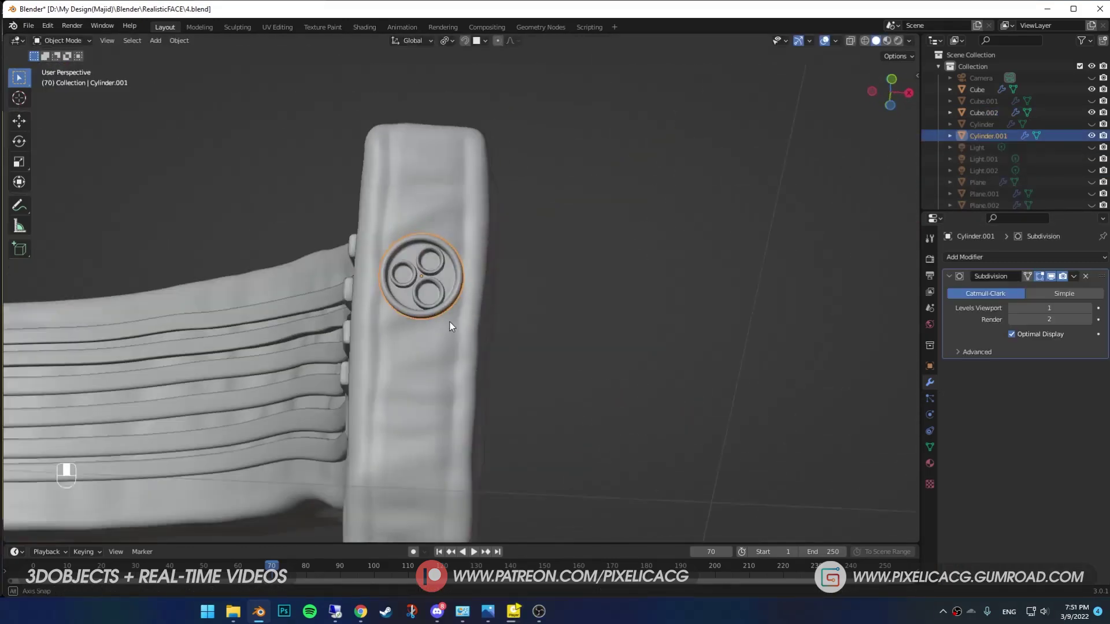
{"action": "key", "text": "shift+d"}
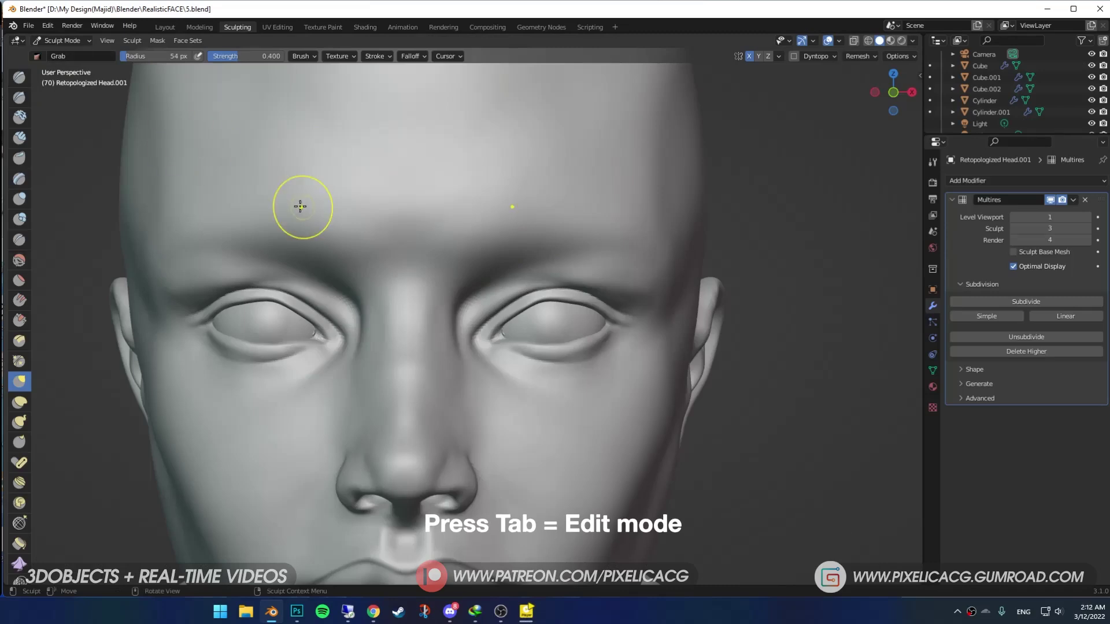
Step: From the front view, clear the existing weights in the eyebrows vertex group
{"action": "key", "text": "Tab"}
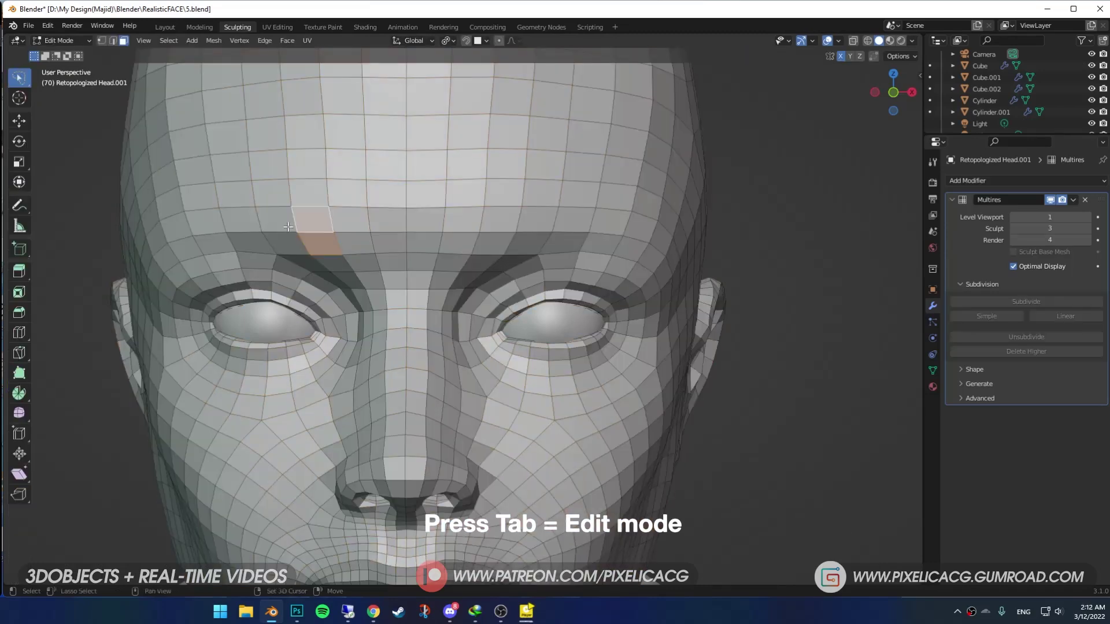
{"action": "key", "text": "KP_1"}
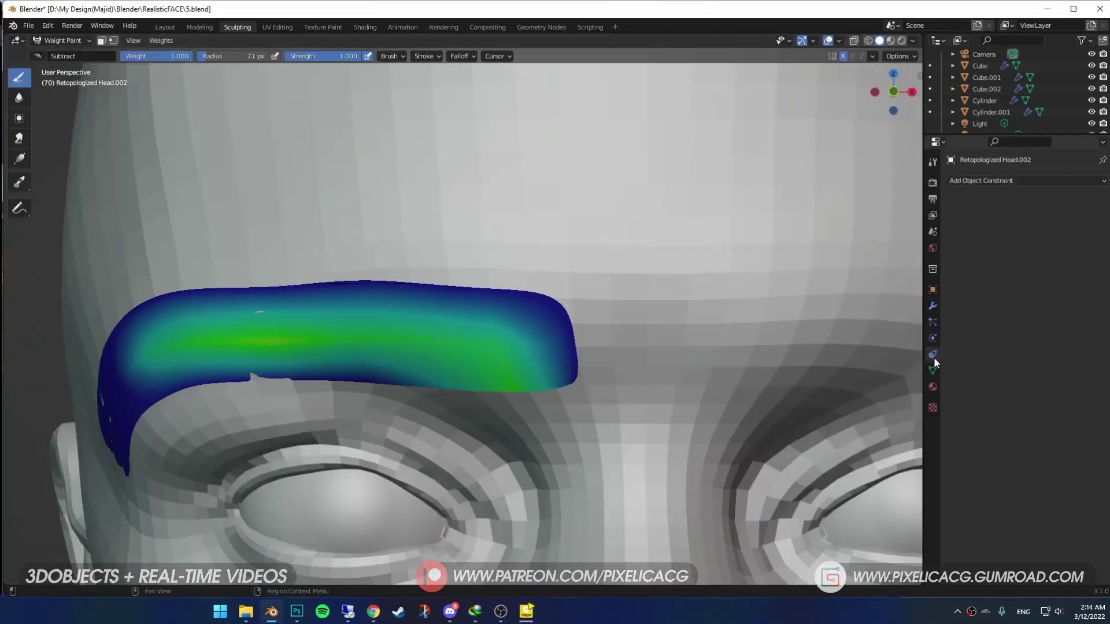
{"action": "left_click", "coordinate": [933, 371]}
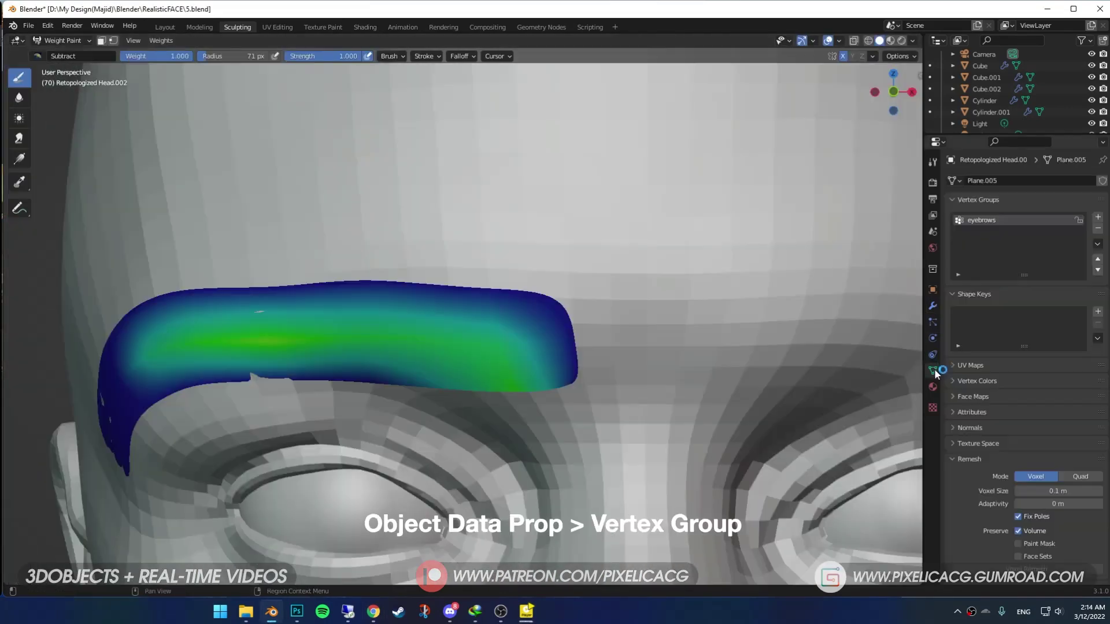
{"action": "left_click", "coordinate": [1097, 230]}
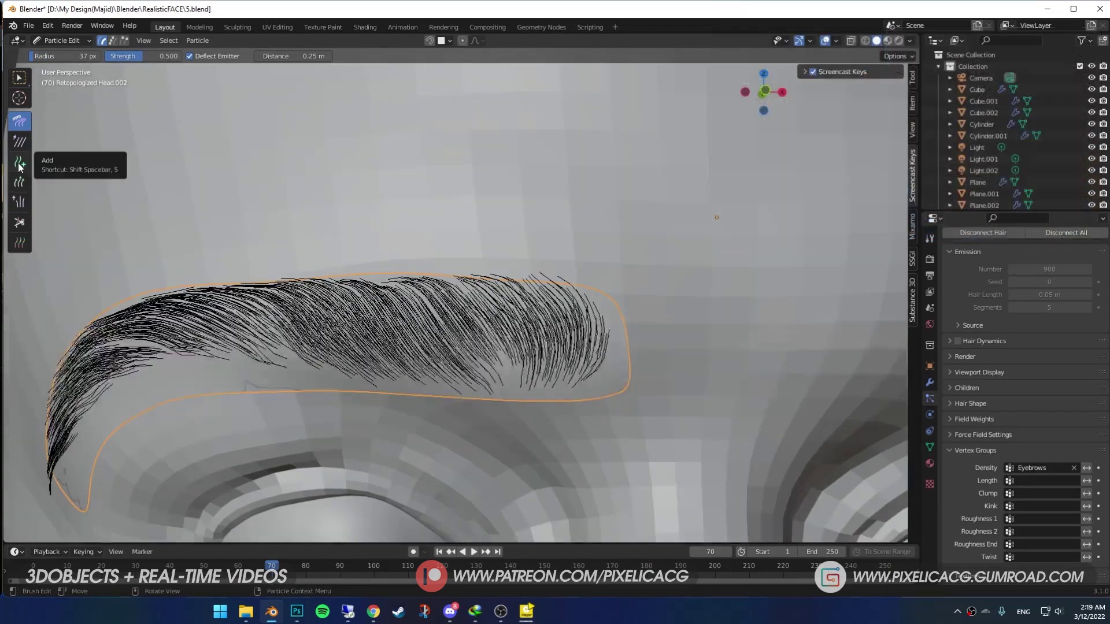
Step: Add new eyebrow hairs in Particle Edit with point selection
{"action": "left_click", "coordinate": [19, 162]}
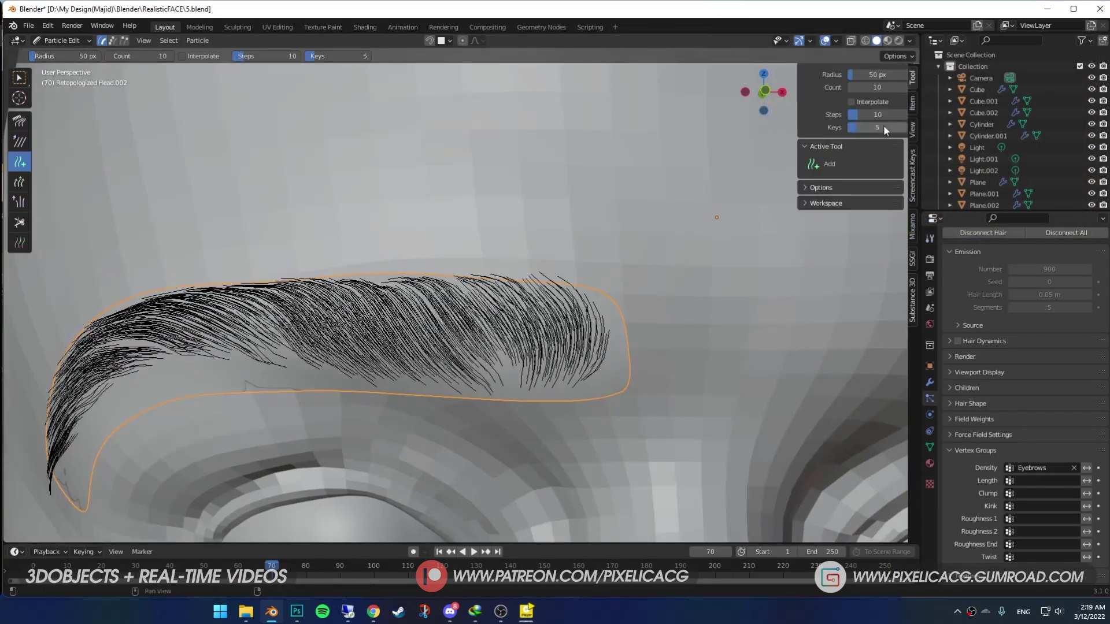
{"action": "key", "text": "2"}
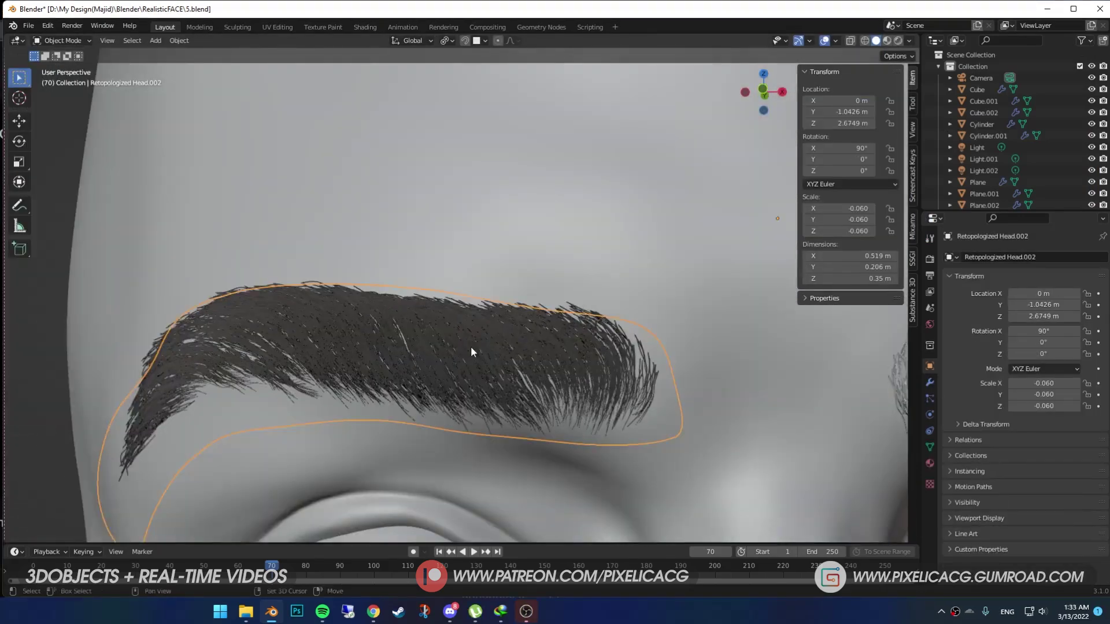
{"action": "key", "text": "grave"}
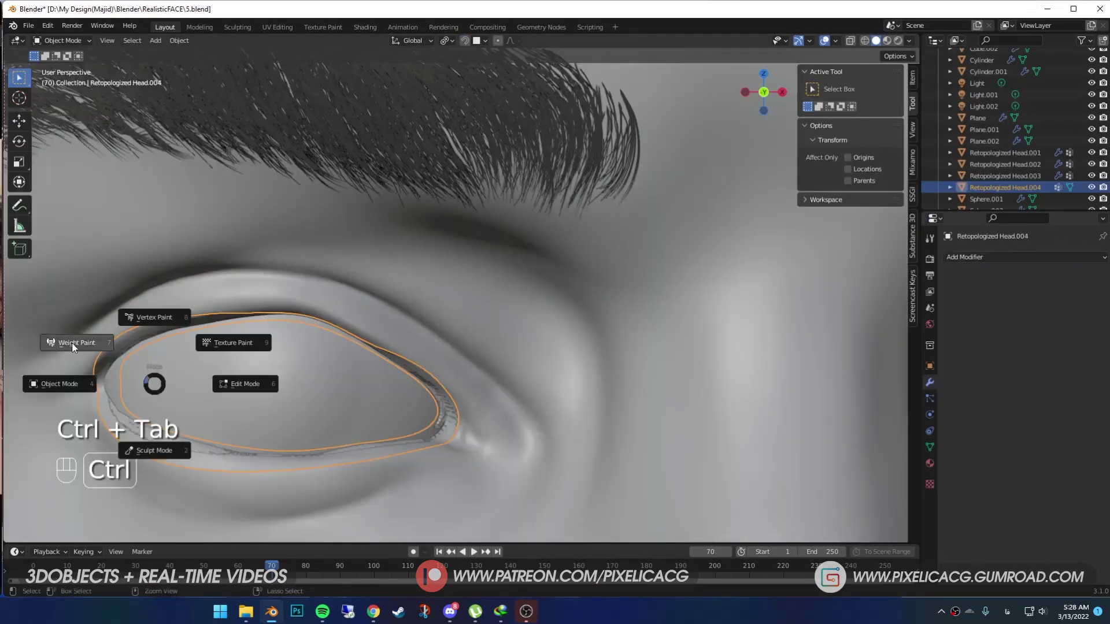
Step: Weight-paint the eyelid group along the lower lid of the eye-ring piece
{"action": "left_click", "coordinate": [72, 345]}
{"action": "key", "text": "f"}
{"action": "mouse_move", "coordinate": [101, 396]}
{"action": "left_mouse_down"}
{"action": "mouse_move", "coordinate": [254, 462]}
{"action": "mouse_move", "coordinate": [376, 450]}
{"action": "left_mouse_up"}
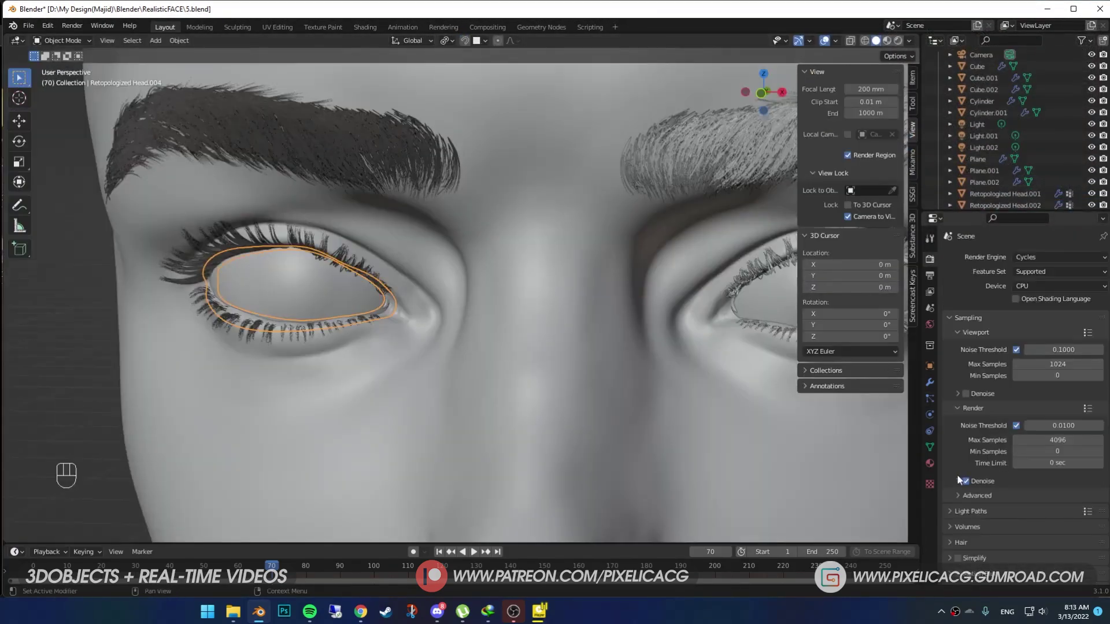
{"action": "scroll", "coordinate": [1015, 407], "scroll_direction": "down", "scroll_amount": 1}
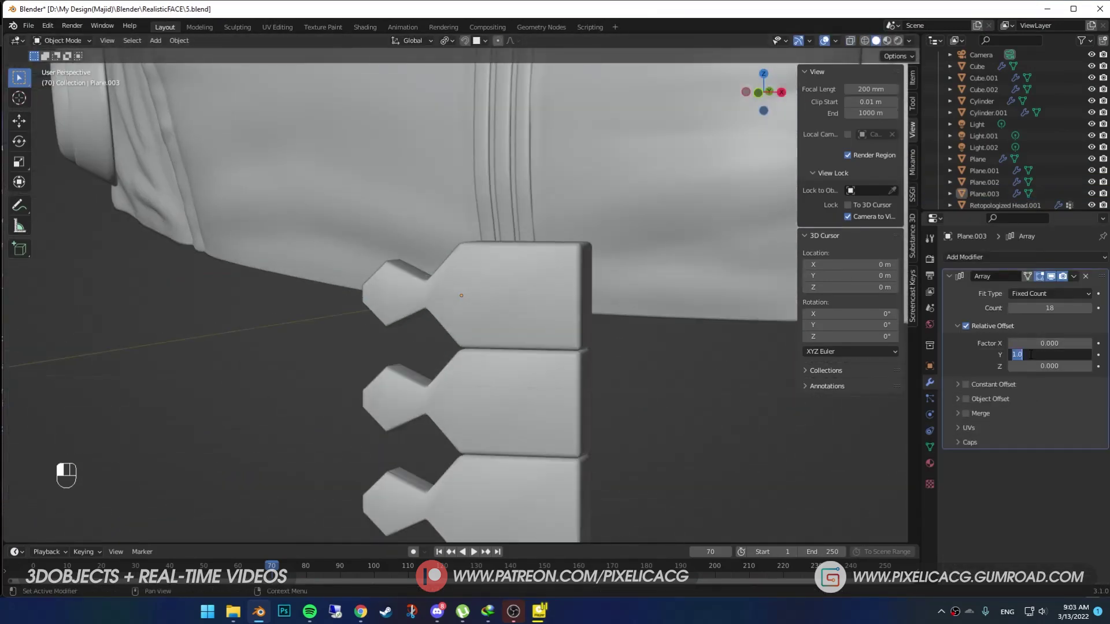
Step: Set the zipper teeth array's Y offset factor to 1 so the teeth touch
{"action": "double_click", "coordinate": [1038, 355]}
{"action": "type", "text": "1"}
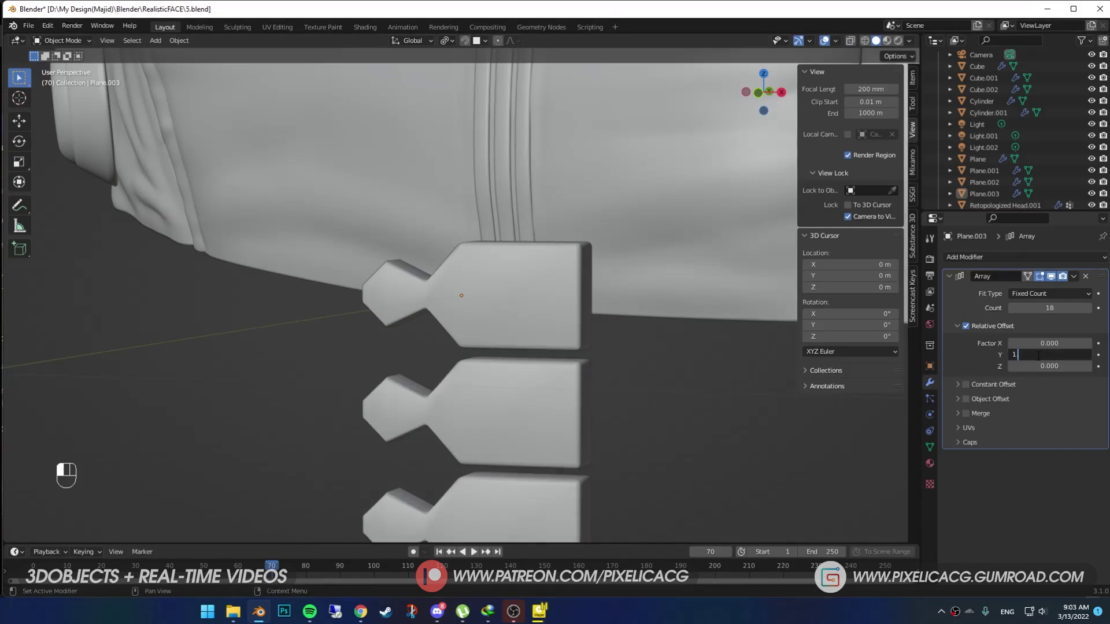
{"action": "key", "text": "Return"}
{"action": "left_click", "coordinate": [647, 412]}
{"action": "scroll", "coordinate": [574, 408], "scroll_direction": "down", "scroll_amount": 5}
{"action": "scroll", "coordinate": [481, 389], "scroll_direction": "up", "scroll_amount": 6}
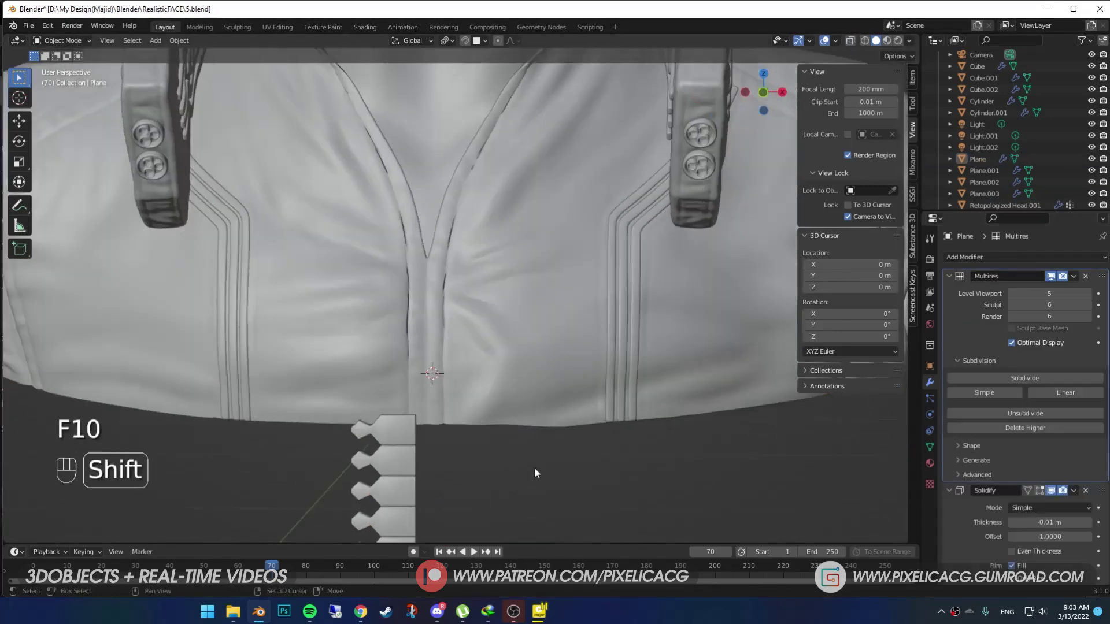
Step: Reshape the zipper's guide curve by moving its control points along Y
{"action": "key", "text": "shift+a"}
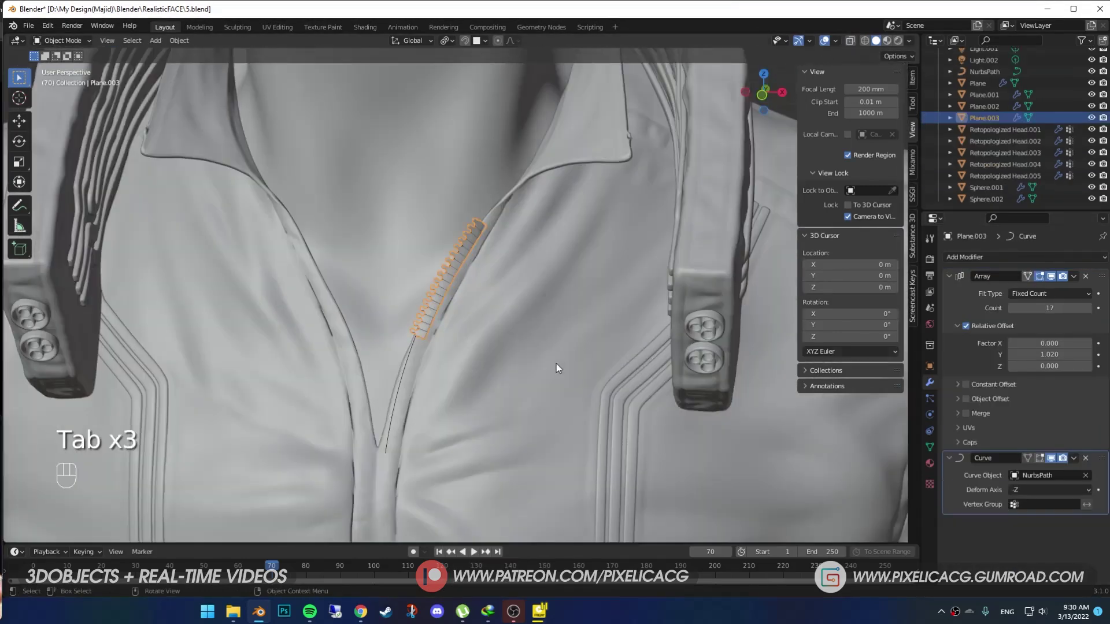
{"action": "middle_click_drag", "start_coordinate": [556, 363], "coordinate": [526, 298], "text": "shift"}
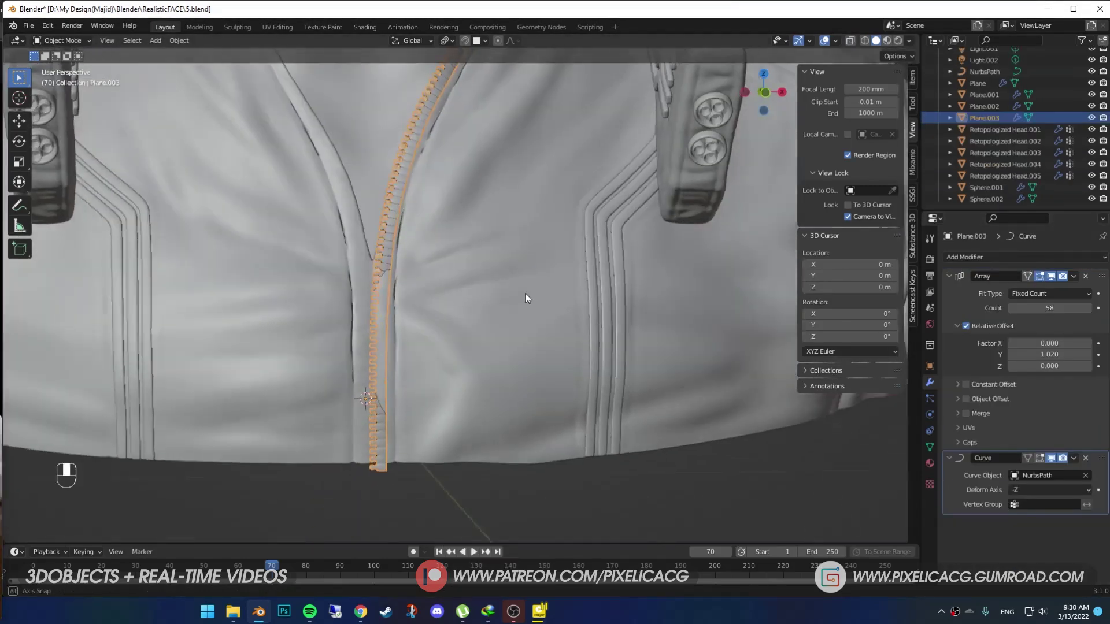
{"action": "scroll", "coordinate": [724, 325], "scroll_direction": "down", "scroll_amount": 3}
{"action": "key", "text": "Tab"}
{"action": "key", "text": "Tab"}
{"action": "middle_click_drag", "start_coordinate": [397, 234], "coordinate": [425, 401], "text": "shift"}
{"action": "scroll", "coordinate": [425, 401], "scroll_direction": "up", "scroll_amount": 5}
{"action": "key", "text": "Tab"}
{"action": "key", "text": "g"}
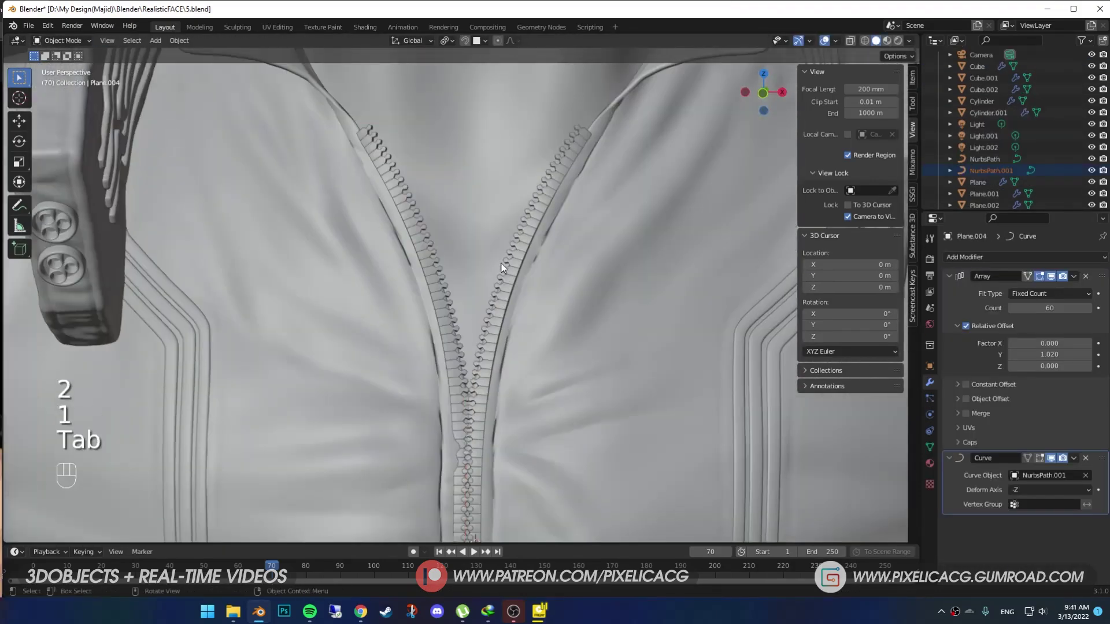
Step: Reposition the zipper teeth strip and delete unwanted slider geometry
{"action": "key", "text": "F10"}
{"action": "key", "text": "F10"}
{"action": "key", "text": "g"}
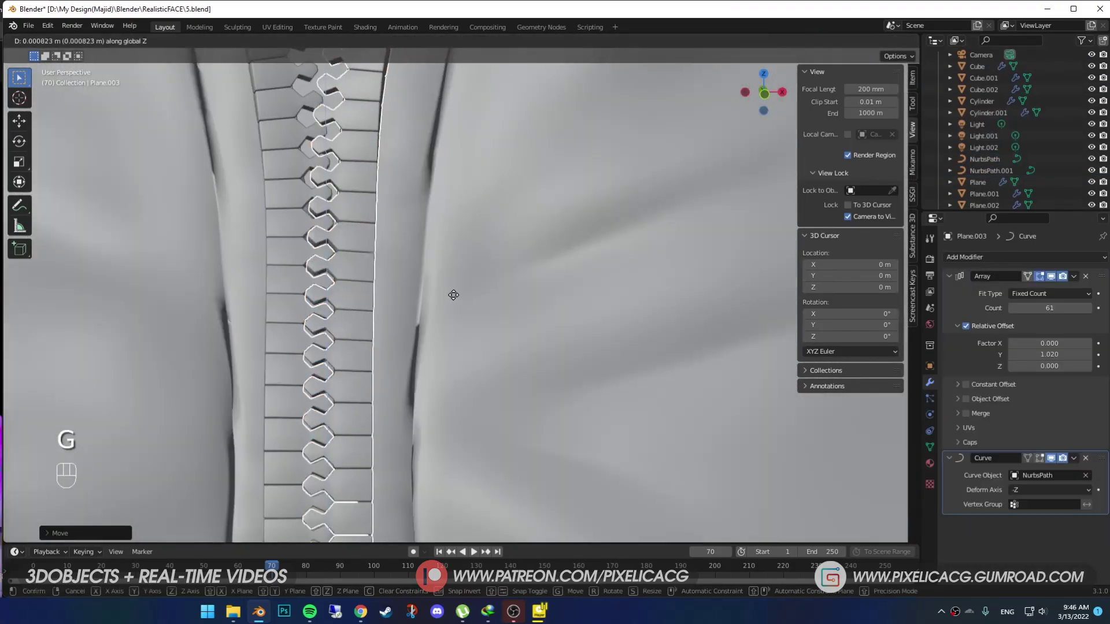
{"action": "left_click", "coordinate": [379, 357]}
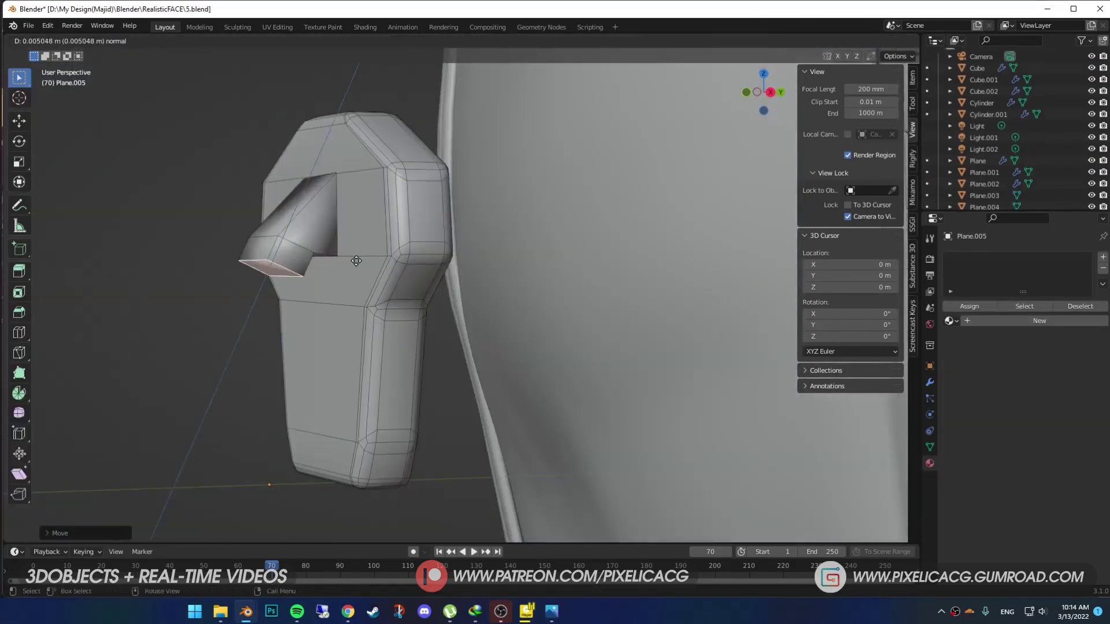
{"action": "key", "text": "x"}
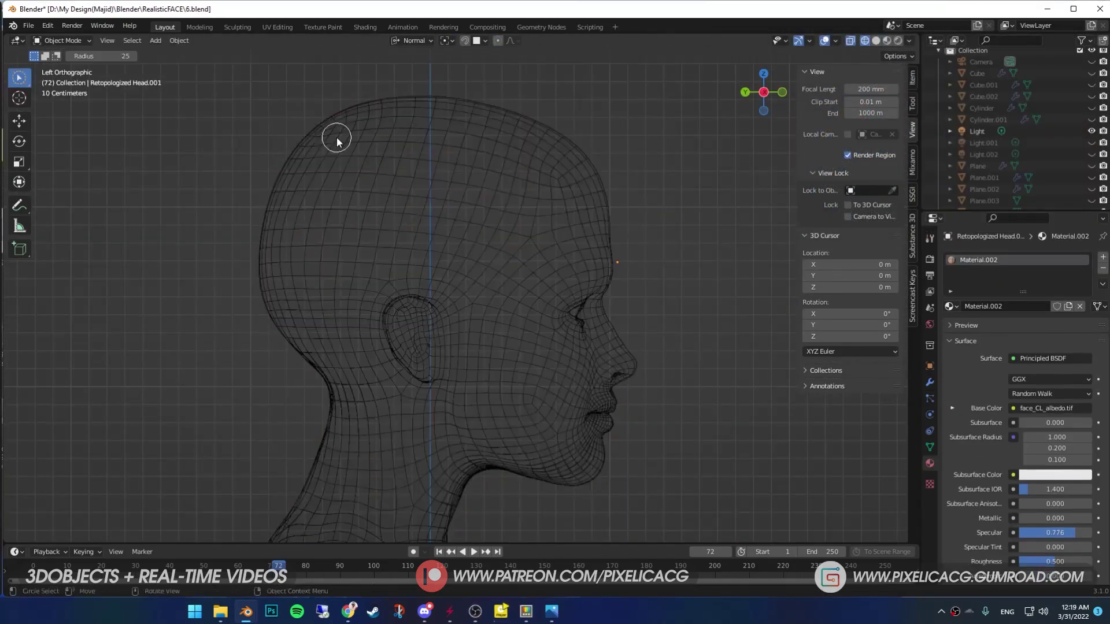
Step: Select the scalp faces and inspect the Top vertex group weights around the head
{"action": "key", "text": "Tab"}
{"action": "left_click_drag", "start_coordinate": [625, 185], "coordinate": [623, 186]}
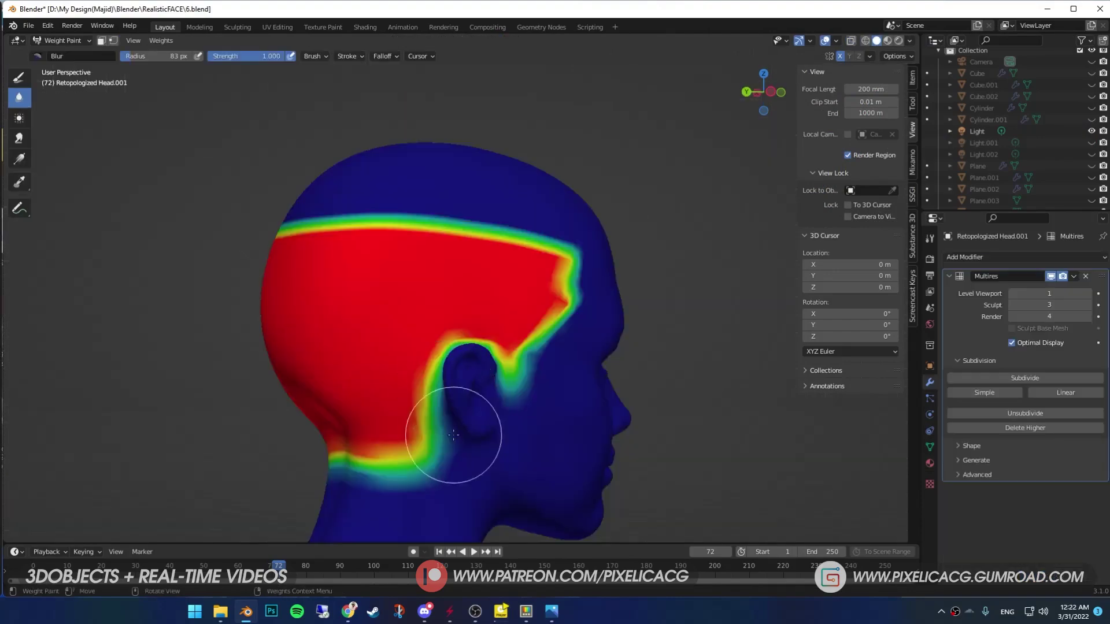
{"action": "mouse_move", "coordinate": [446, 433]}
{"action": "middle_mouse_down"}
{"action": "mouse_move", "coordinate": [569, 409]}
{"action": "mouse_move", "coordinate": [457, 302]}
{"action": "mouse_move", "coordinate": [722, 301]}
{"action": "middle_mouse_up"}
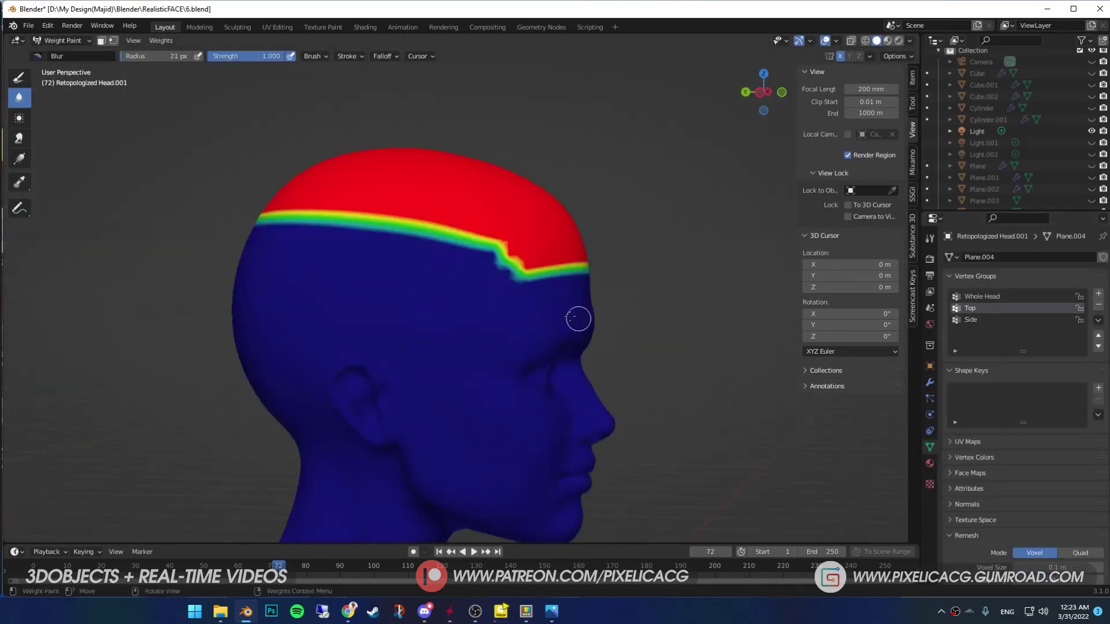
{"action": "mouse_move", "coordinate": [577, 317]}
{"action": "middle_mouse_down"}
{"action": "mouse_move", "coordinate": [368, 331]}
{"action": "mouse_move", "coordinate": [573, 258]}
{"action": "middle_mouse_up"}
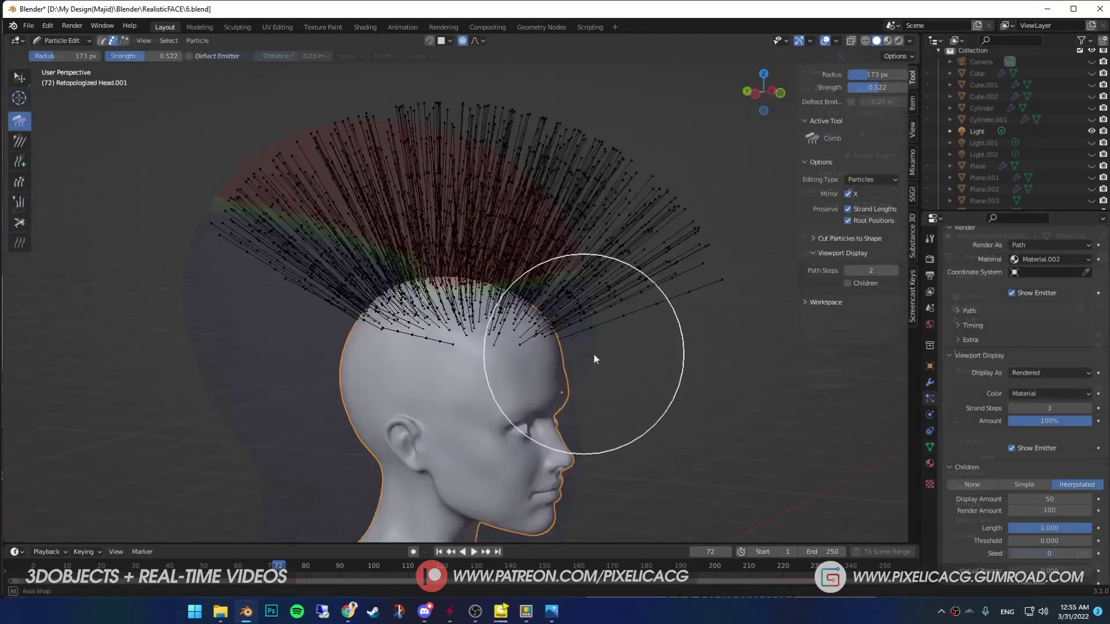
{"action": "mouse_move", "coordinate": [595, 359]}
{"action": "left_mouse_down"}
{"action": "mouse_move", "coordinate": [233, 252]}
{"action": "mouse_move", "coordinate": [268, 366]}
{"action": "mouse_move", "coordinate": [450, 181]}
{"action": "mouse_move", "coordinate": [495, 347]}
{"action": "left_mouse_up"}
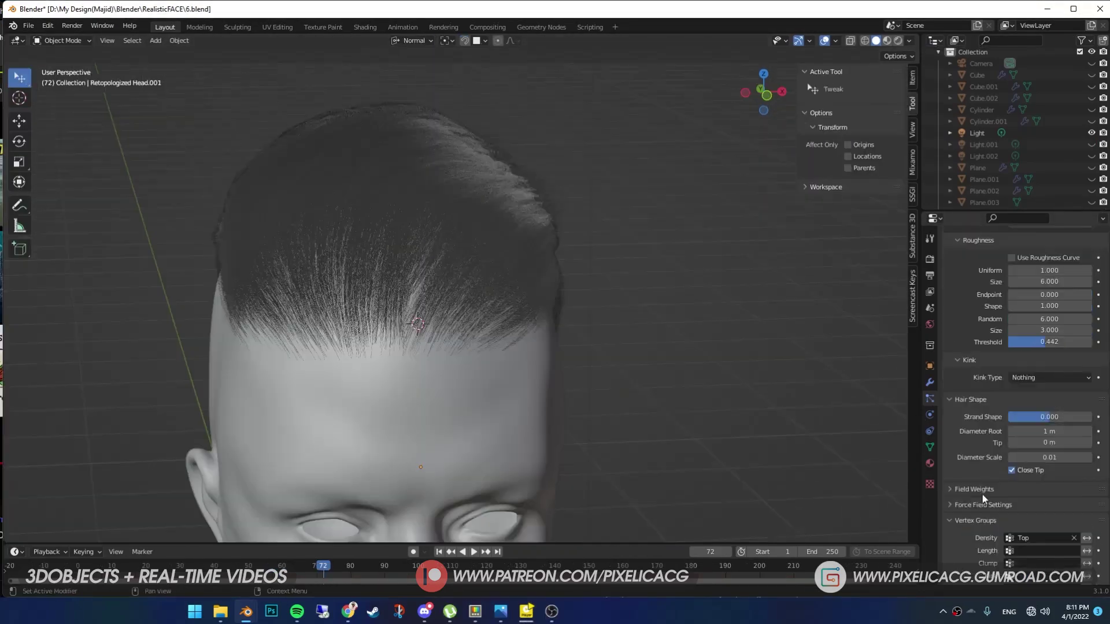
Step: Set the hair kink to Braid and edit the strand root diameter
{"action": "left_click", "coordinate": [1051, 400]}
{"action": "left_click", "coordinate": [1028, 462]}
{"action": "double_click", "coordinate": [1039, 516]}
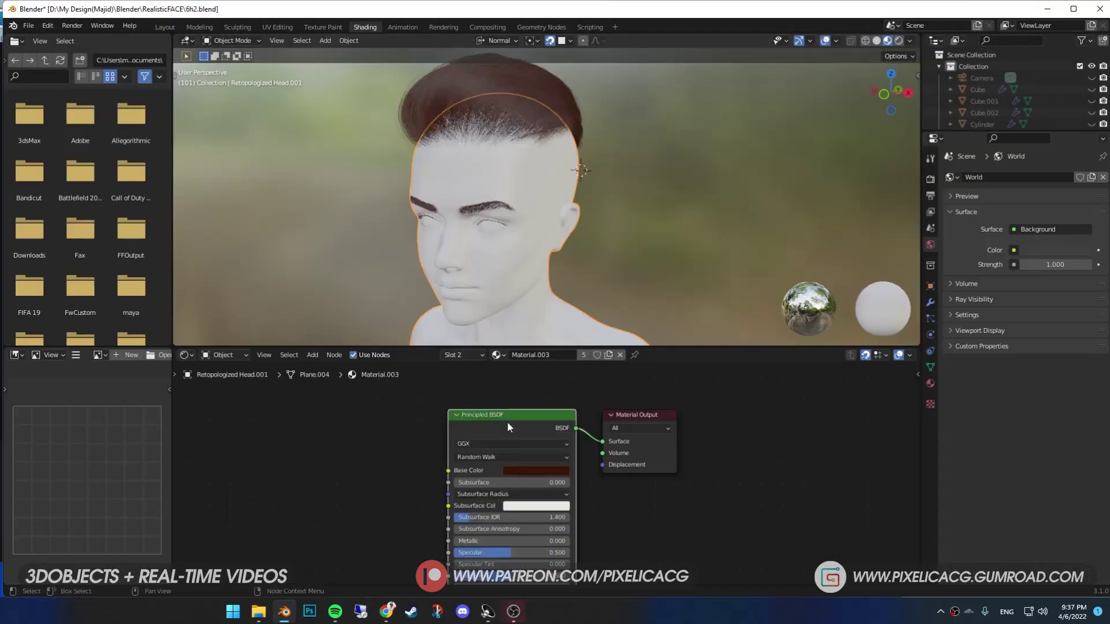
Step: Replace Principled BSDF with Diffuse and Glossy shaders mixed into Surface, and colour the diffuse
{"action": "key", "text": "x"}
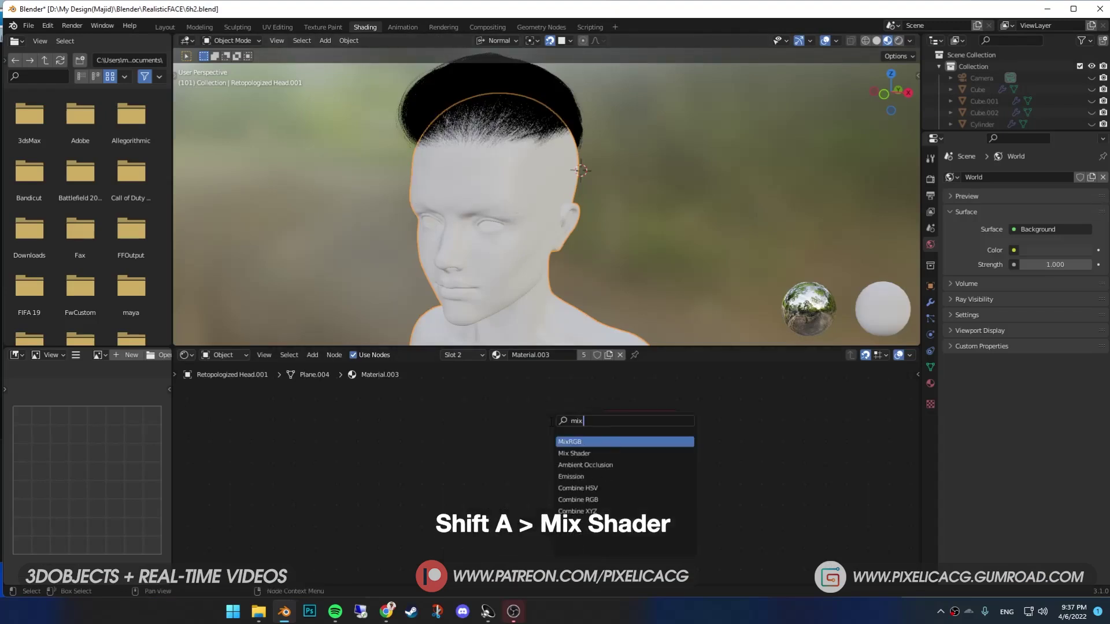
{"action": "key", "text": "Home"}
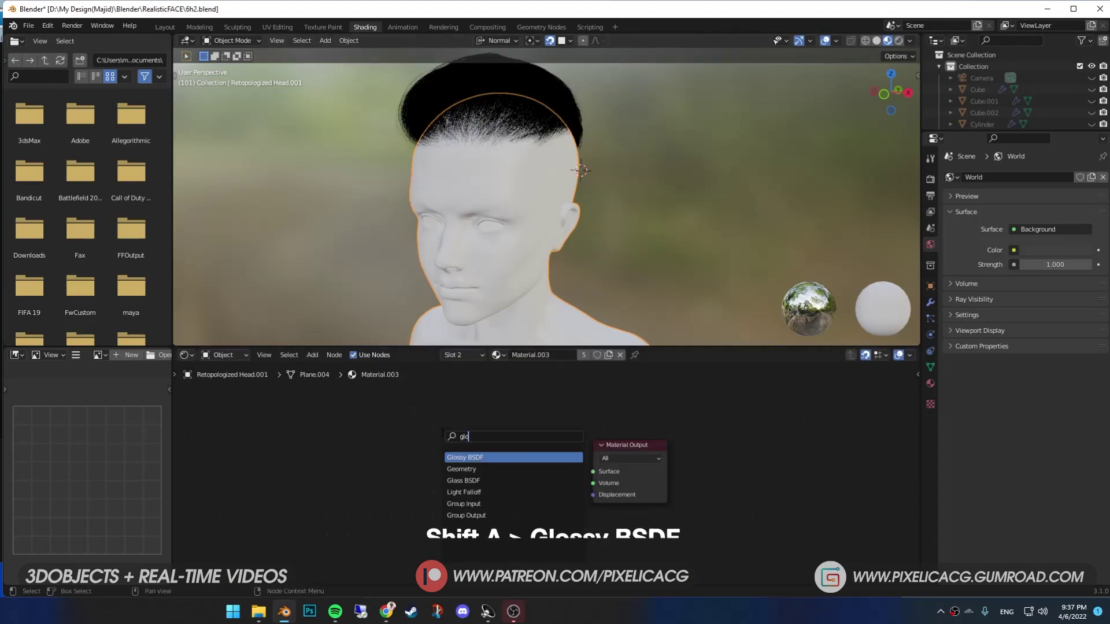
{"action": "key", "text": "Return"}
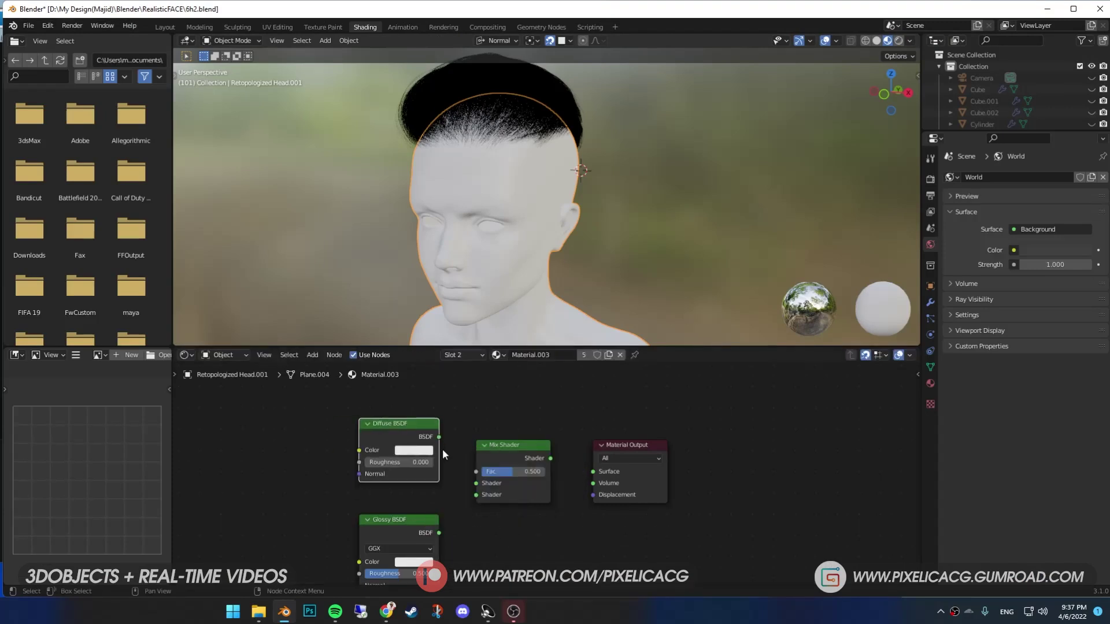
{"action": "left_click_drag", "start_coordinate": [601, 478], "coordinate": [596, 471]}
{"action": "left_click", "coordinate": [419, 450]}
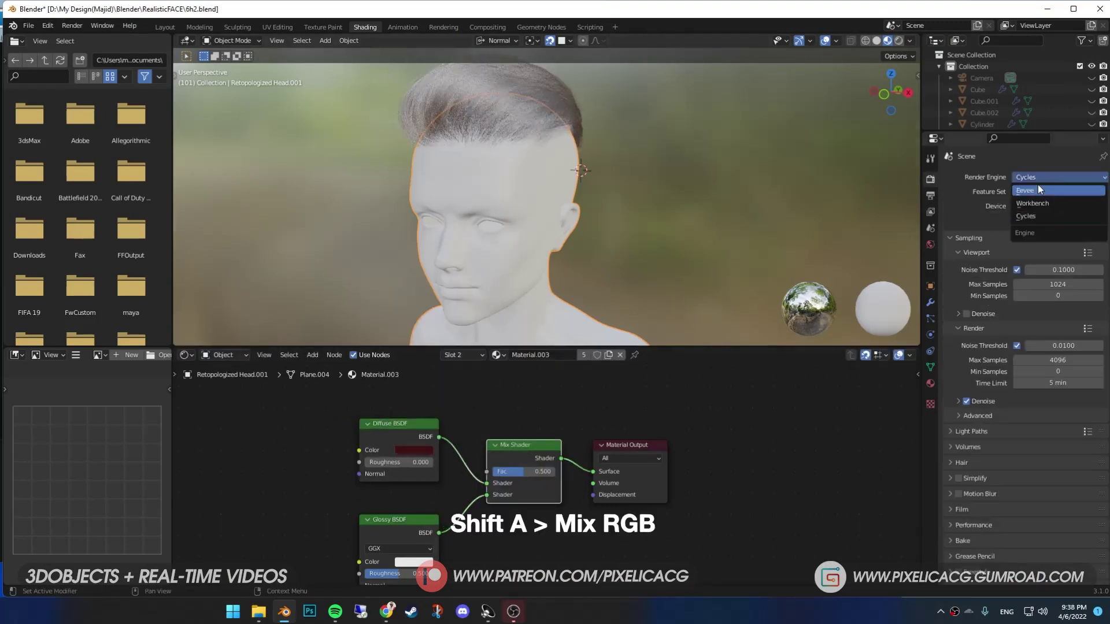
Step: Add Mix RGB and Hair Info nodes, wiring Random to the mix factor; shift hue toward blue
{"action": "key", "text": "shift+a"}
{"action": "key", "text": "Return"}
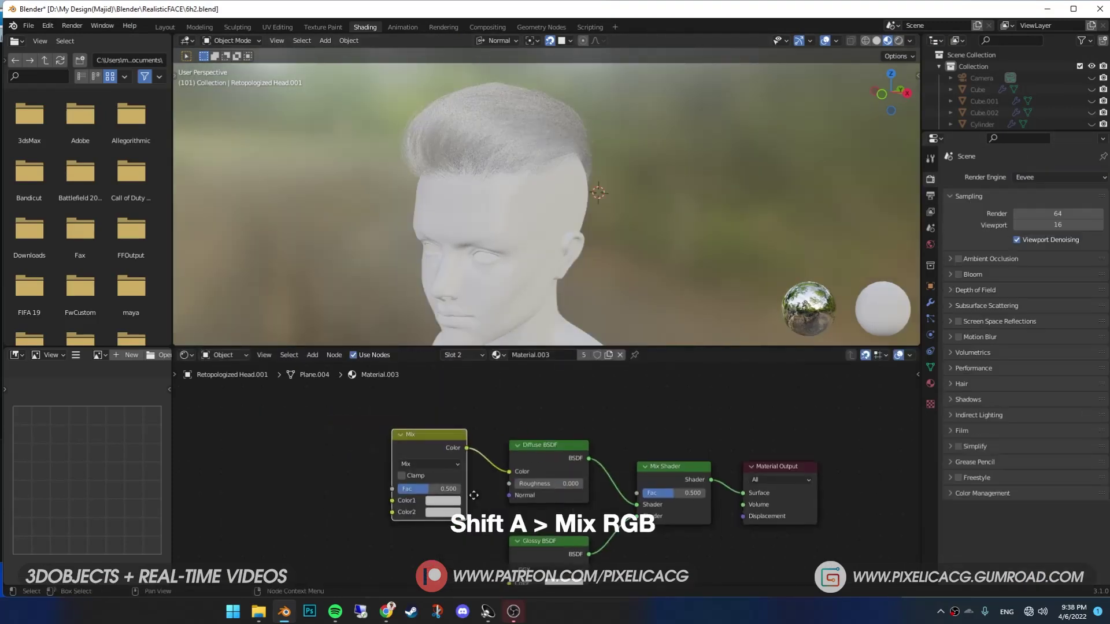
{"action": "left_click", "coordinate": [474, 495]}
{"action": "middle_click_drag", "start_coordinate": [473, 495], "coordinate": [545, 543]}
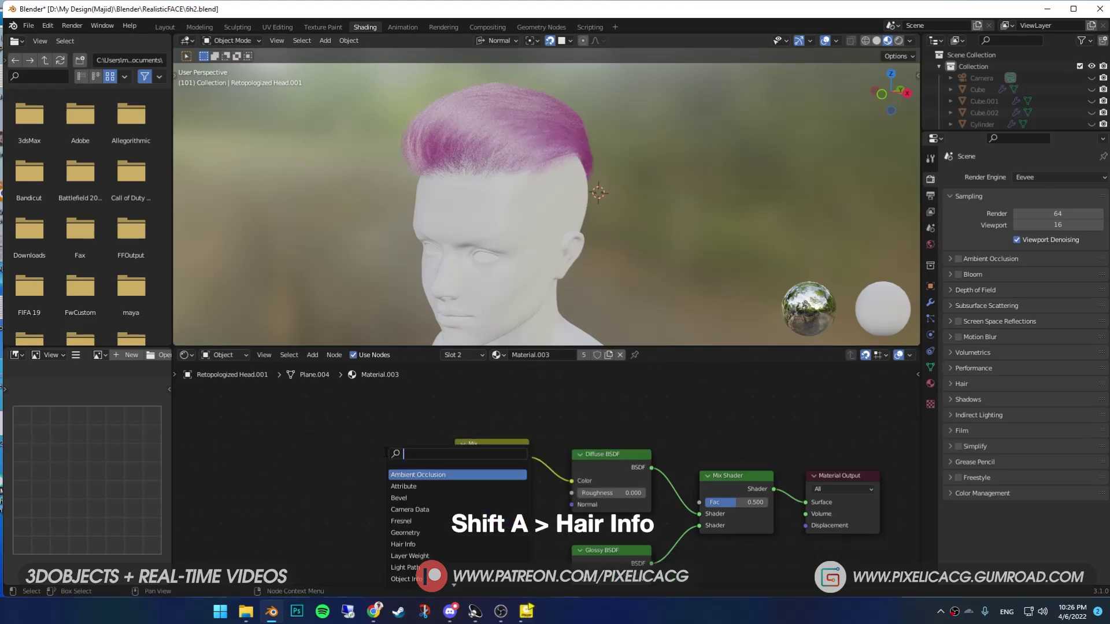
{"action": "key", "text": "Return"}
{"action": "left_click", "coordinate": [407, 513]}
{"action": "left_click_drag", "start_coordinate": [433, 498], "coordinate": [455, 497]}
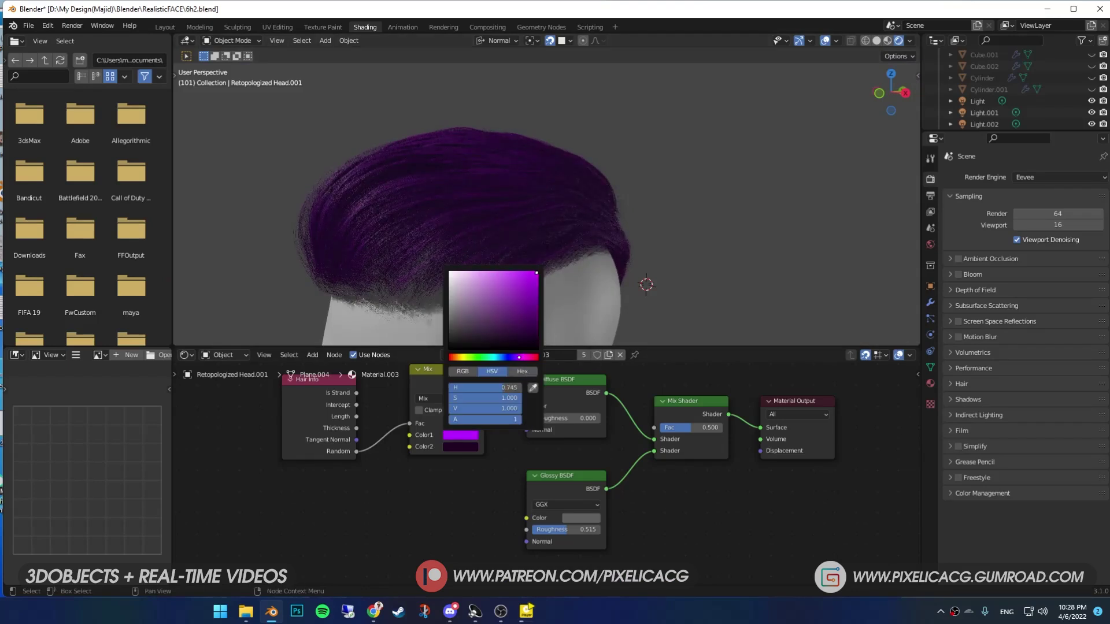
{"action": "mouse_move", "coordinate": [520, 362]}
{"action": "left_mouse_down"}
{"action": "mouse_move", "coordinate": [491, 357]}
{"action": "mouse_move", "coordinate": [507, 358]}
{"action": "left_mouse_up"}
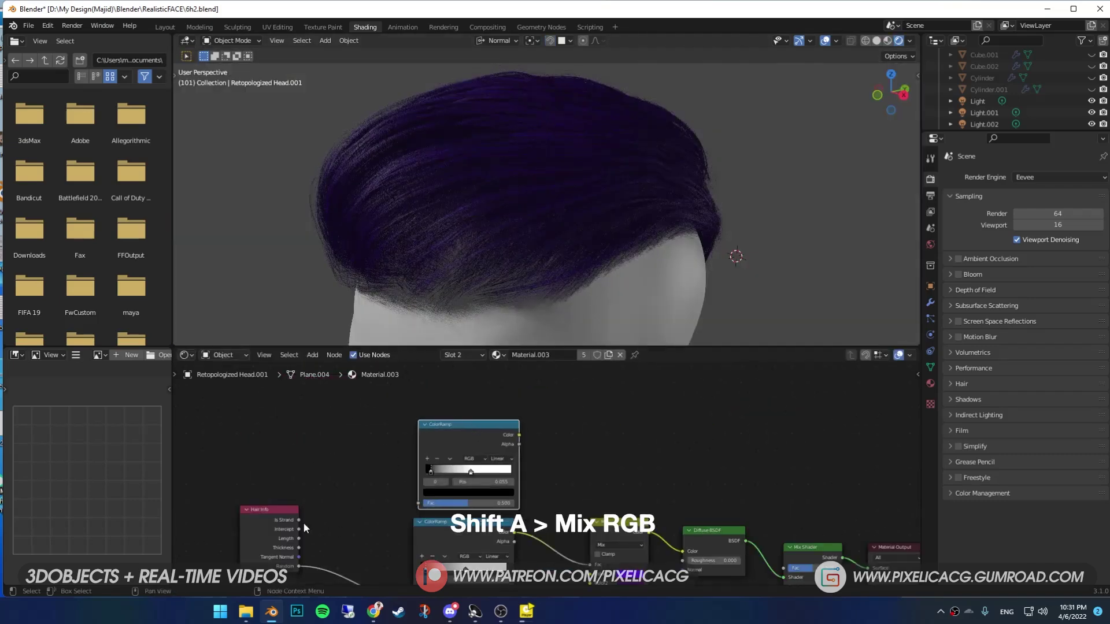
Step: Connect a ColorRamp into the Mix factor and check the purple hair in profile
{"action": "left_click", "coordinate": [489, 491]}
{"action": "middle_click_drag", "start_coordinate": [607, 508], "coordinate": [536, 484]}
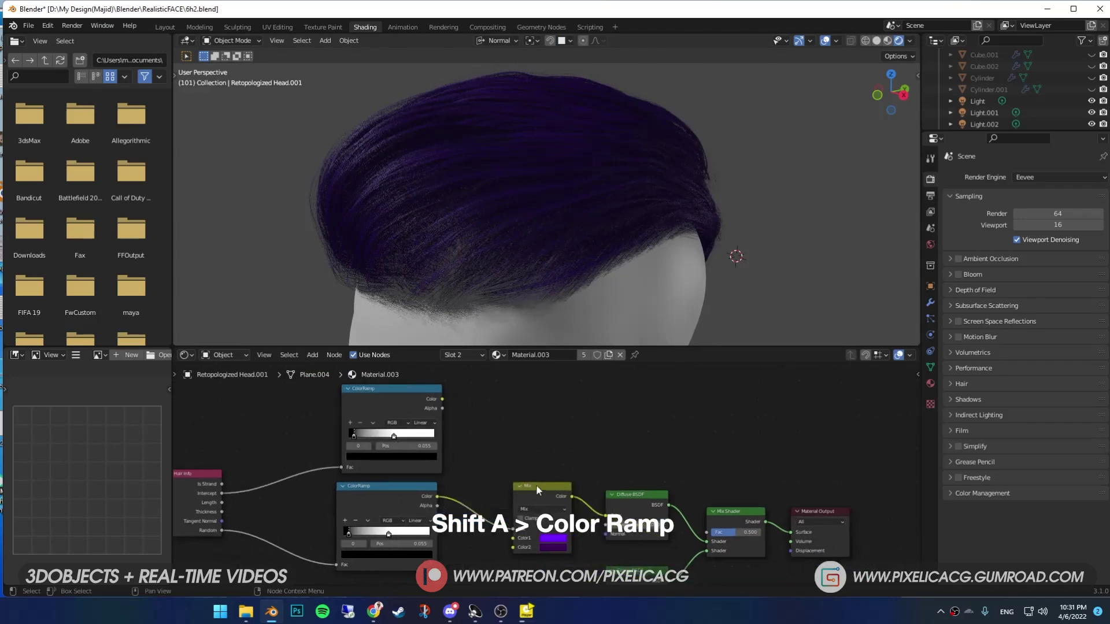
{"action": "left_click", "coordinate": [543, 527]}
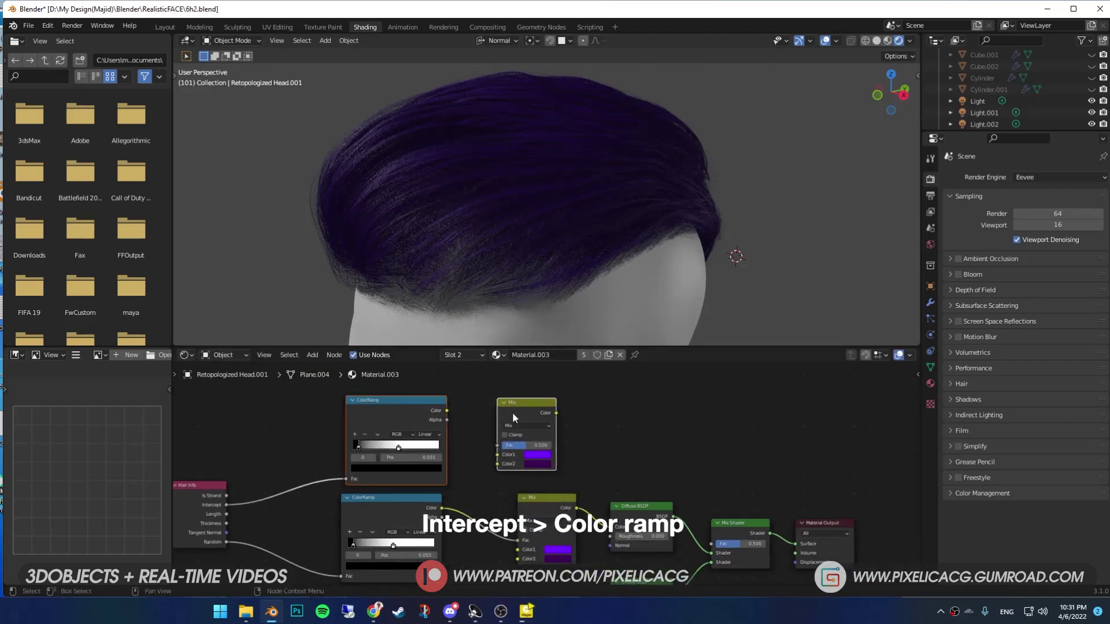
{"action": "left_click_drag", "start_coordinate": [512, 412], "coordinate": [437, 404]}
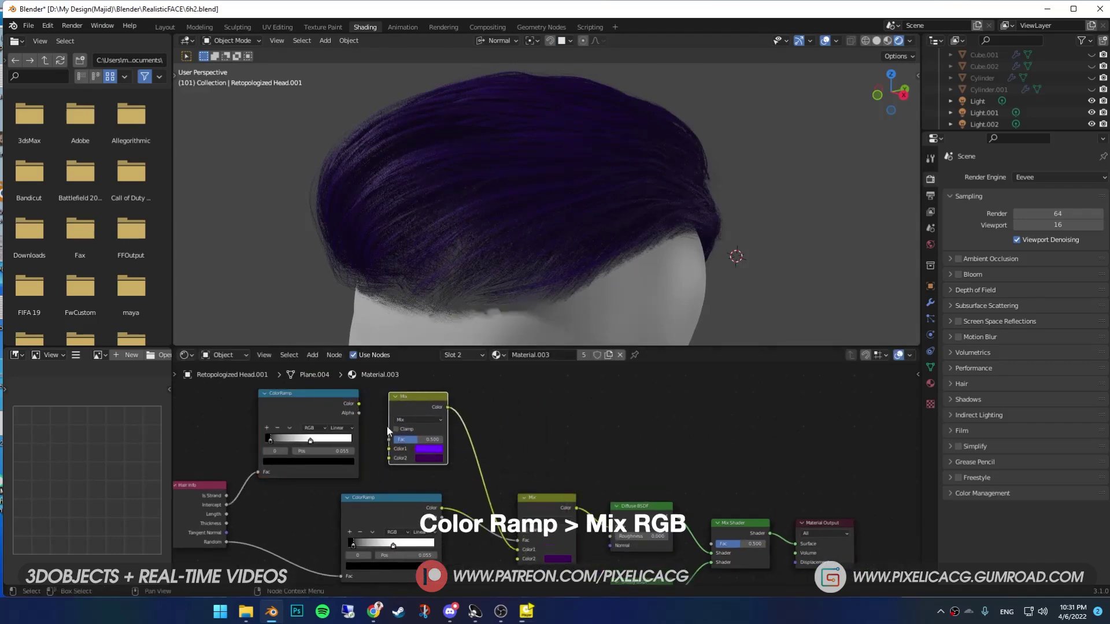
{"action": "left_click_drag", "start_coordinate": [390, 438], "coordinate": [387, 439]}
{"action": "middle_click_drag", "start_coordinate": [437, 452], "coordinate": [465, 470]}
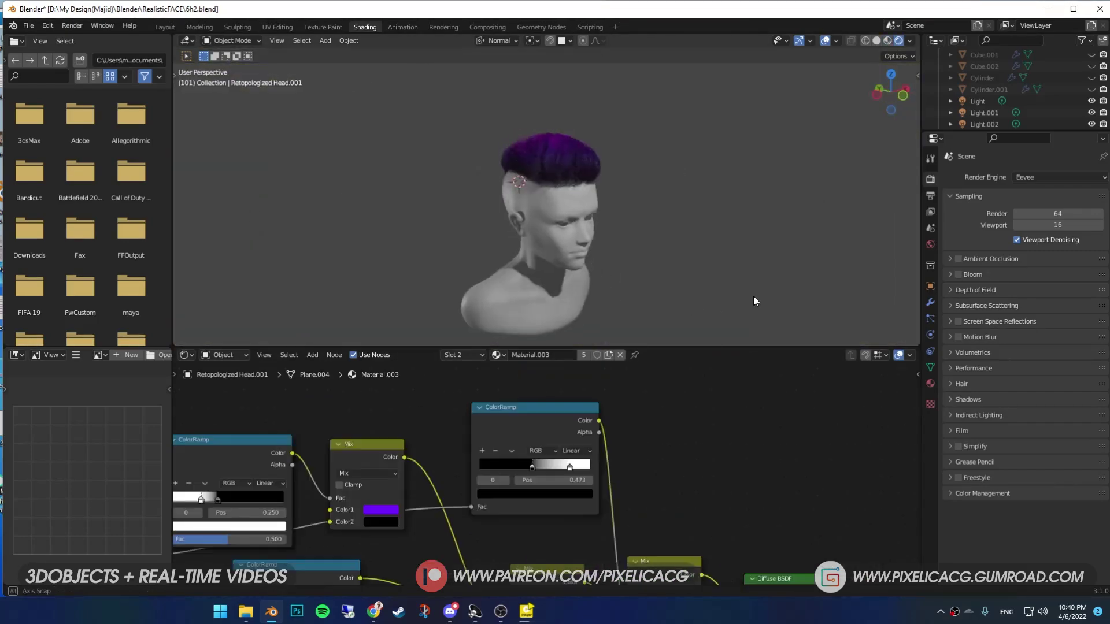
{"action": "middle_click_drag", "start_coordinate": [754, 296], "coordinate": [667, 248]}
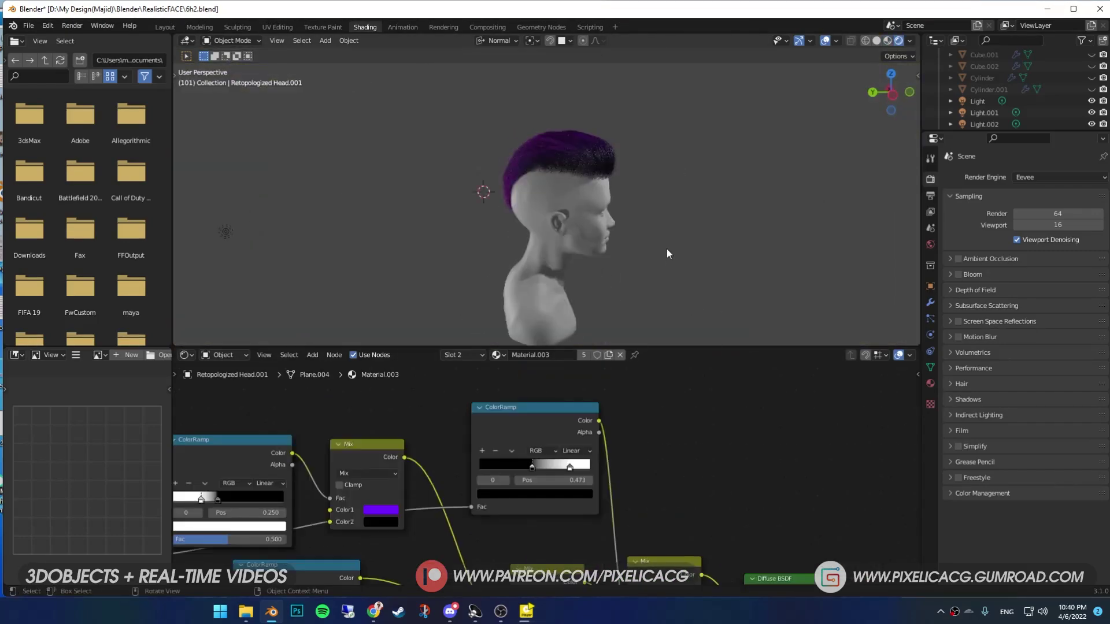
{"action": "scroll", "coordinate": [667, 249], "scroll_direction": "up", "scroll_amount": 5}
{"action": "scroll", "coordinate": [597, 275], "scroll_direction": "up", "scroll_amount": 5}
{"action": "middle_click_drag", "start_coordinate": [588, 287], "coordinate": [445, 245]}
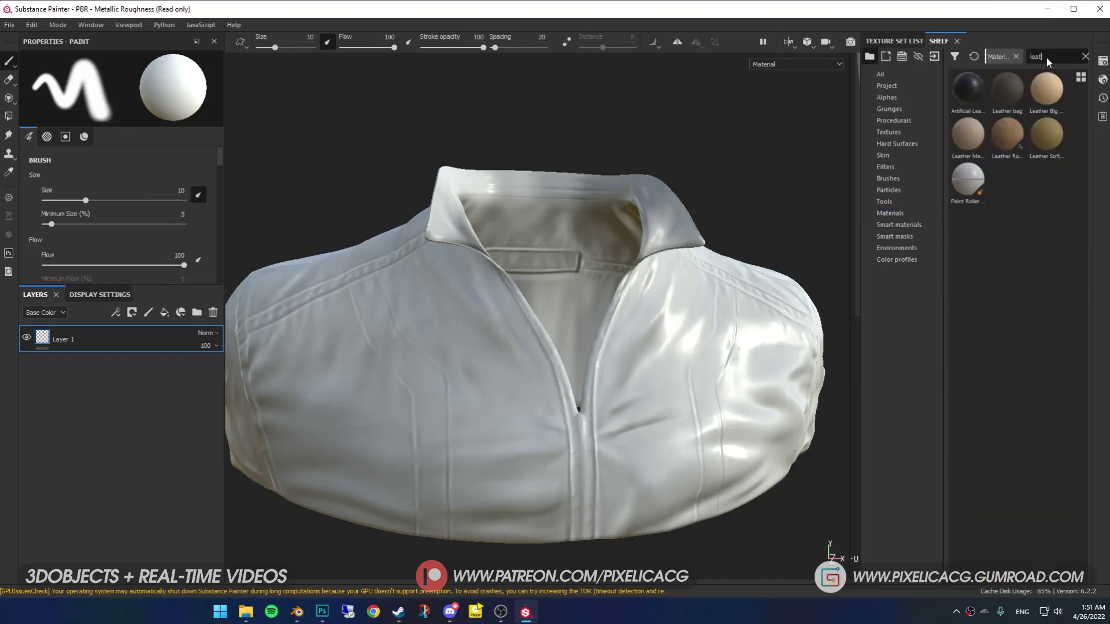
Step: Apply Leather Big Grain to the jacket and set its colour to dark blue
{"action": "left_click_drag", "start_coordinate": [967, 134], "coordinate": [507, 471]}
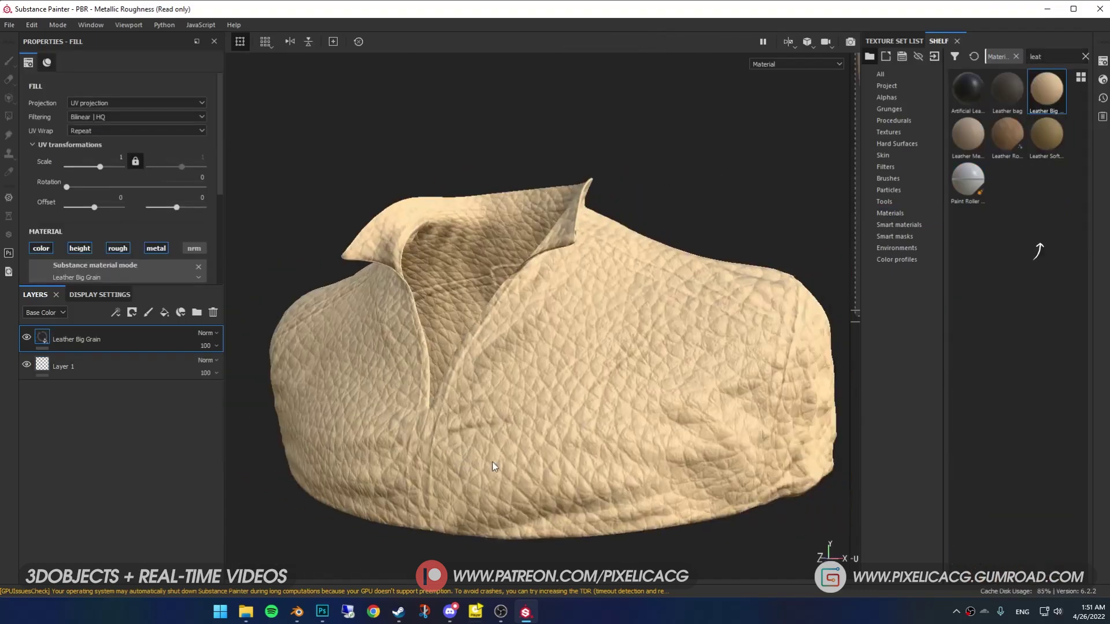
{"action": "left_click_drag", "start_coordinate": [967, 134], "coordinate": [601, 337]}
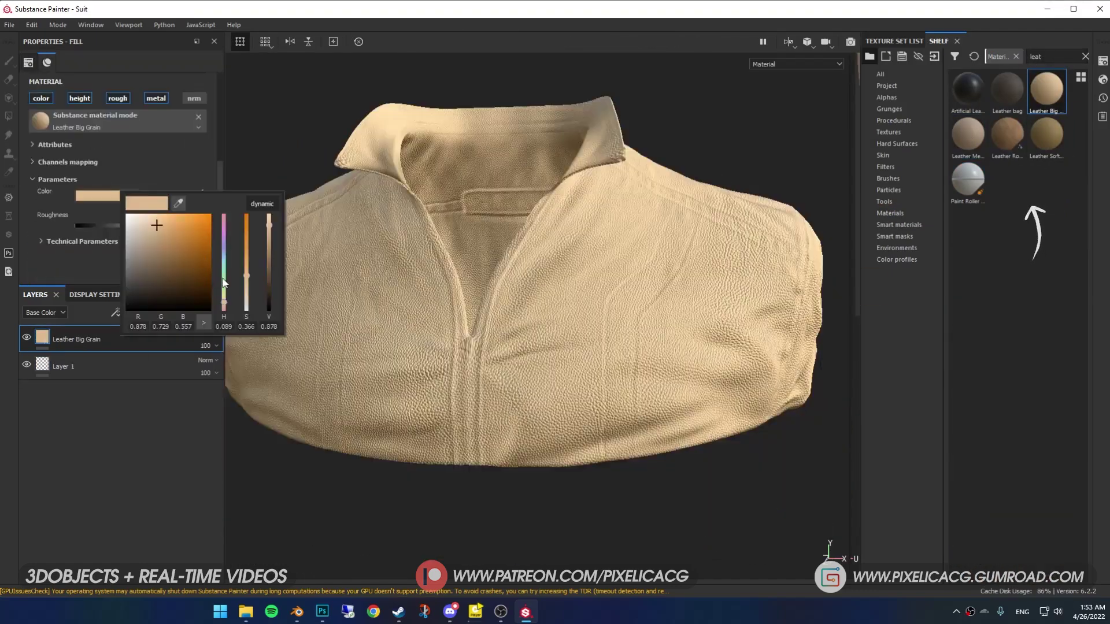
{"action": "left_click", "coordinate": [173, 259]}
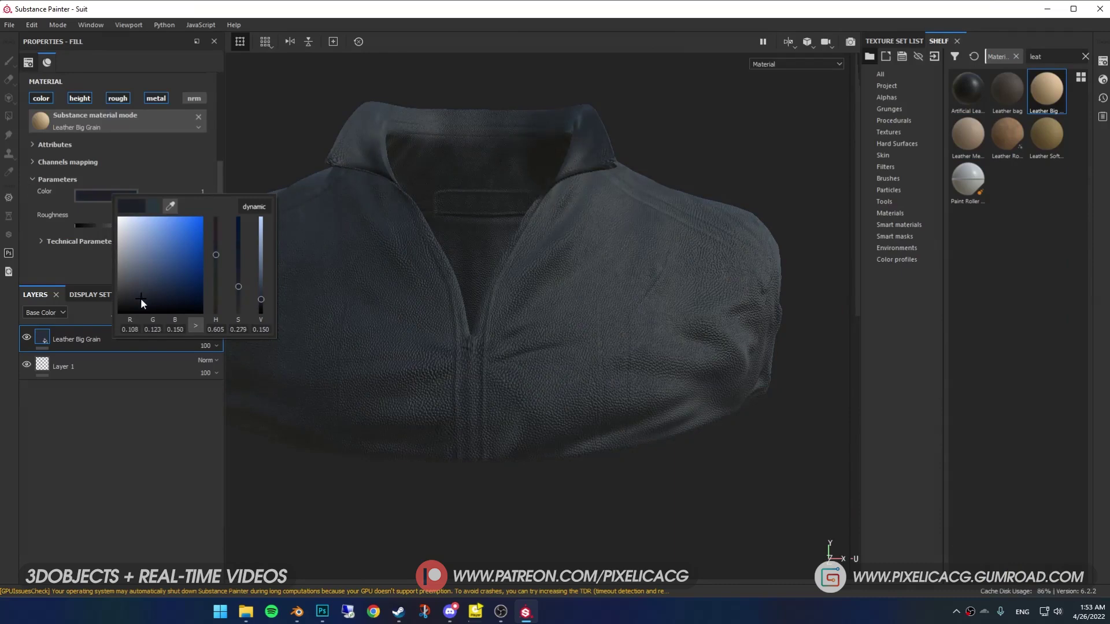
{"action": "left_click_drag", "start_coordinate": [1046, 90], "coordinate": [116, 253]}
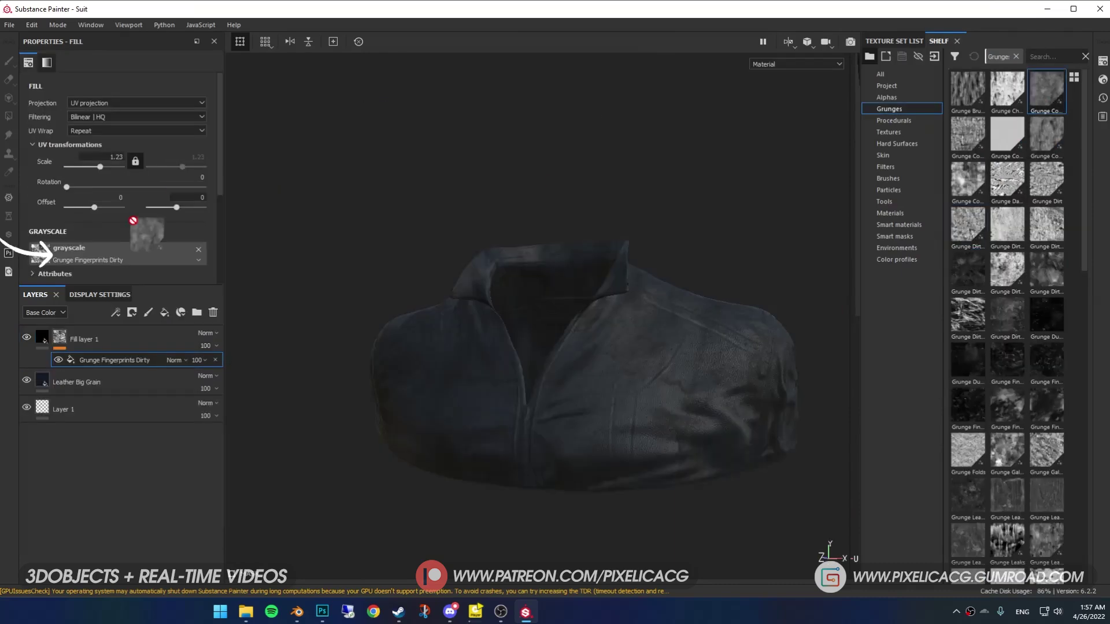
Step: Add fill layers masked with Grunge Concrete and other grunge masks, then tune the red stain roughness
{"action": "left_click_drag", "start_coordinate": [555, 376], "coordinate": [495, 380], "text": "alt"}
{"action": "left_click_drag", "start_coordinate": [405, 347], "coordinate": [450, 335], "text": "alt"}
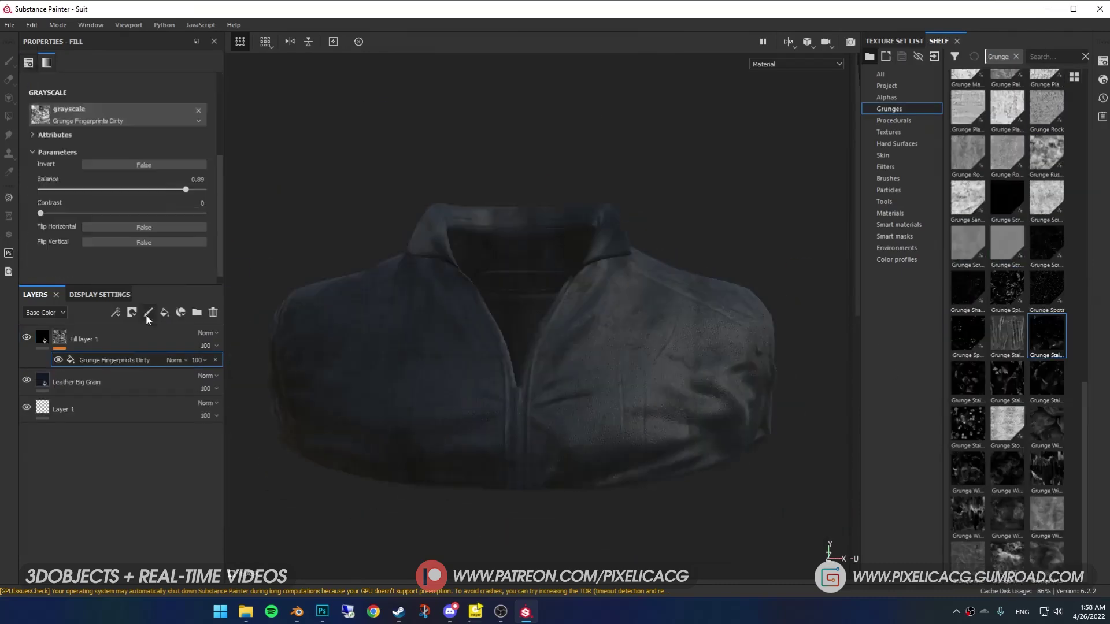
{"action": "left_click", "coordinate": [164, 312]}
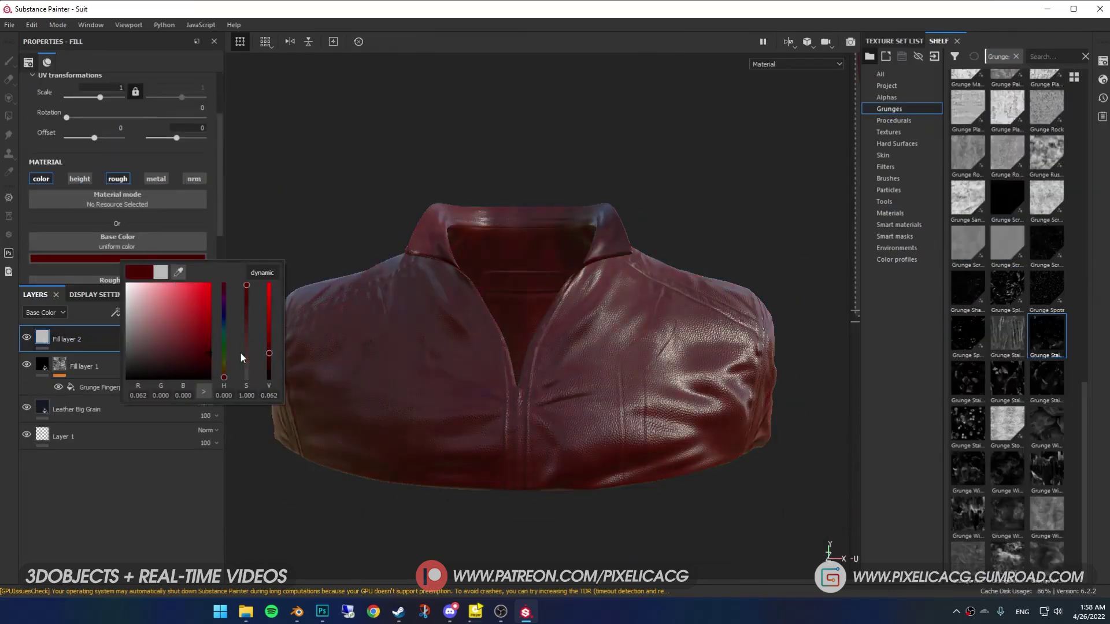
{"action": "left_click_drag", "start_coordinate": [1006, 552], "coordinate": [82, 168]}
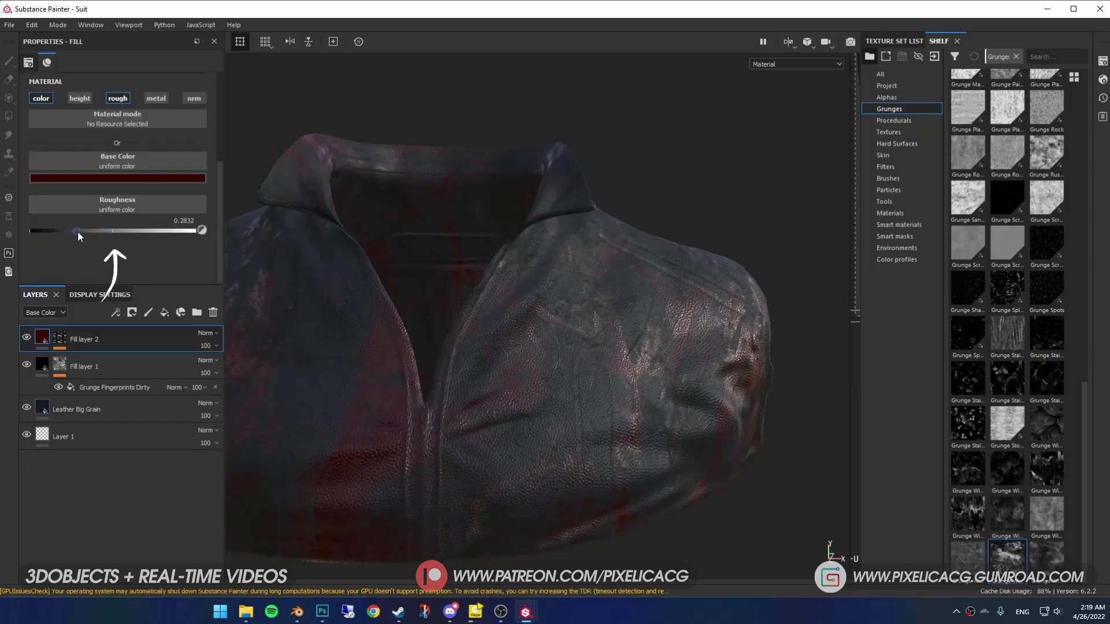
{"action": "mouse_move", "coordinate": [78, 231]}
{"action": "left_mouse_down"}
{"action": "mouse_move", "coordinate": [117, 234]}
{"action": "mouse_move", "coordinate": [78, 234]}
{"action": "left_mouse_up"}
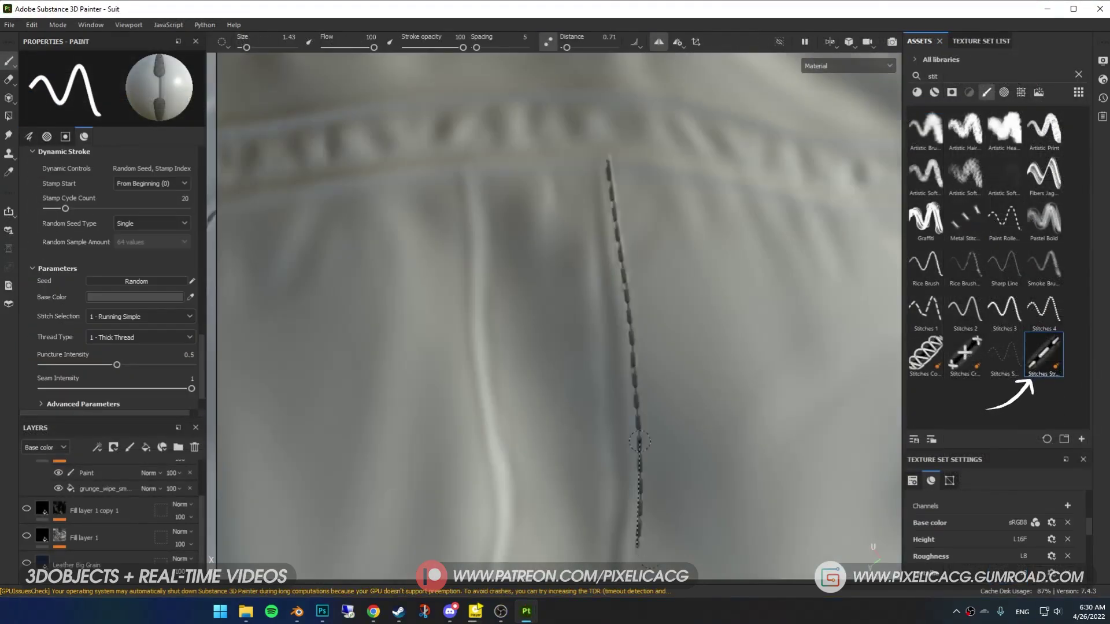
Step: Paint stitches along the jacket seams and set the neck piece's wear mask blend mode to Normal
{"action": "middle_click_drag", "start_coordinate": [639, 442], "coordinate": [512, 250]}
{"action": "middle_click_drag", "start_coordinate": [566, 419], "coordinate": [484, 204]}
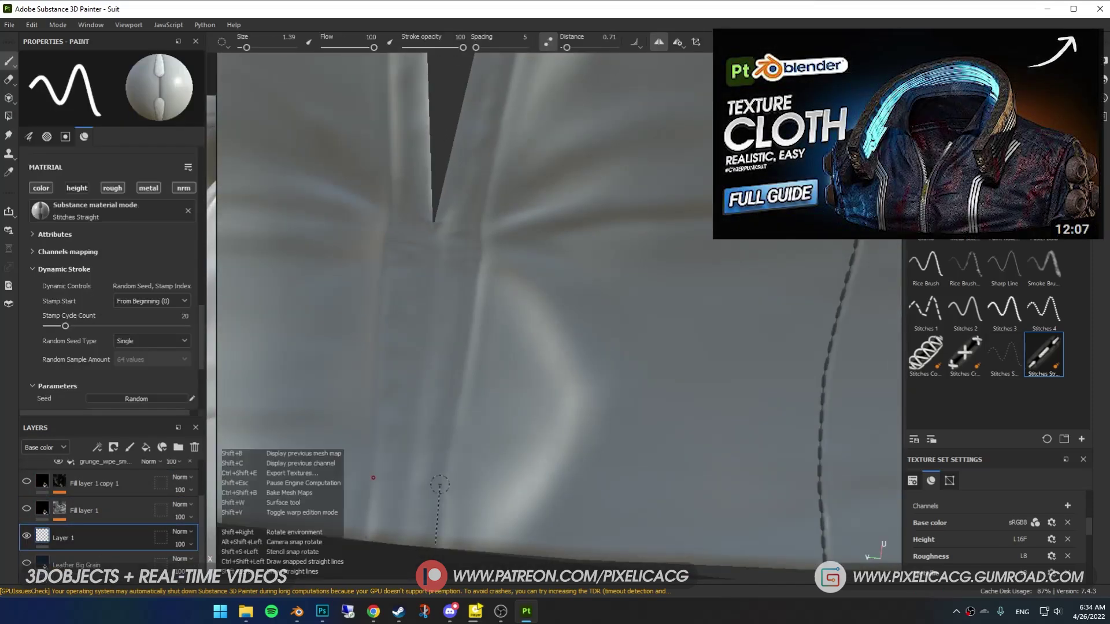
{"action": "left_click", "coordinate": [283, 267]}
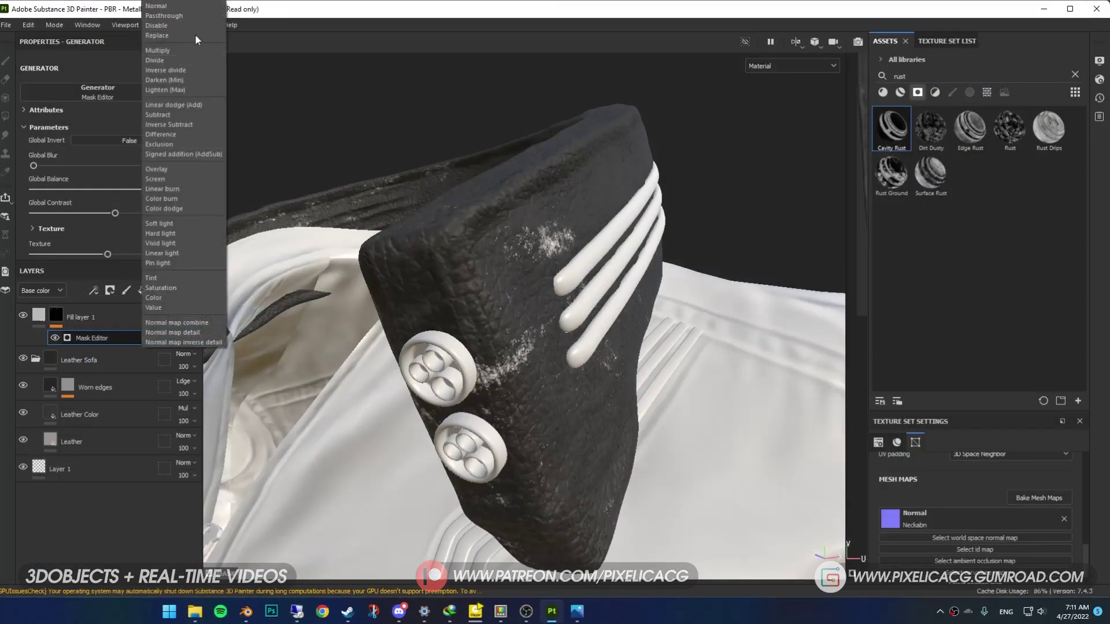
{"action": "left_click", "coordinate": [156, 6]}
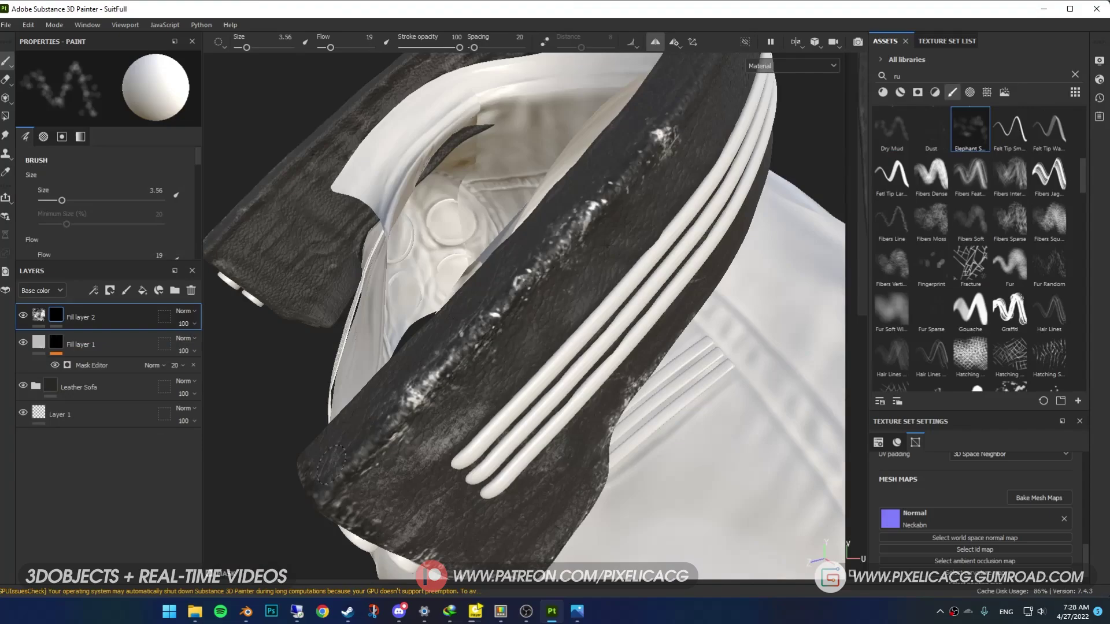
{"action": "left_click_drag", "start_coordinate": [330, 462], "coordinate": [472, 368], "text": "alt"}
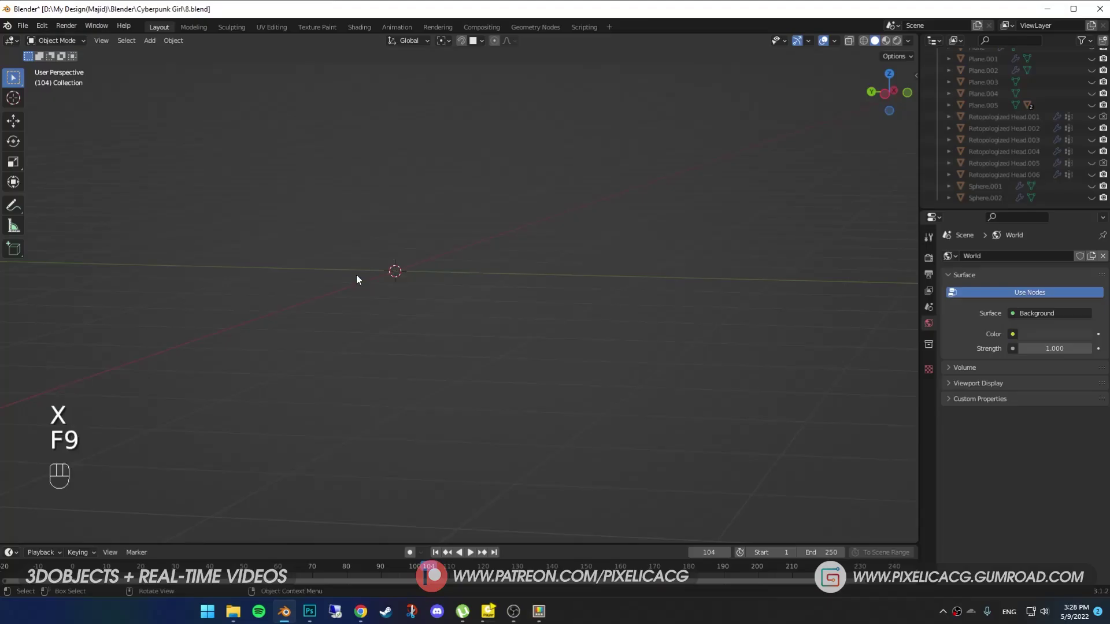
Step: Select the front face ring of the sphere and move it toward the pole
{"action": "scroll", "coordinate": [356, 275], "scroll_direction": "up", "scroll_amount": 10}
{"action": "key", "text": "Tab"}
{"action": "key", "text": "3"}
{"action": "left_click", "coordinate": [460, 279], "text": "alt"}
{"action": "key", "text": "g"}
{"action": "left_click", "coordinate": [468, 271]}
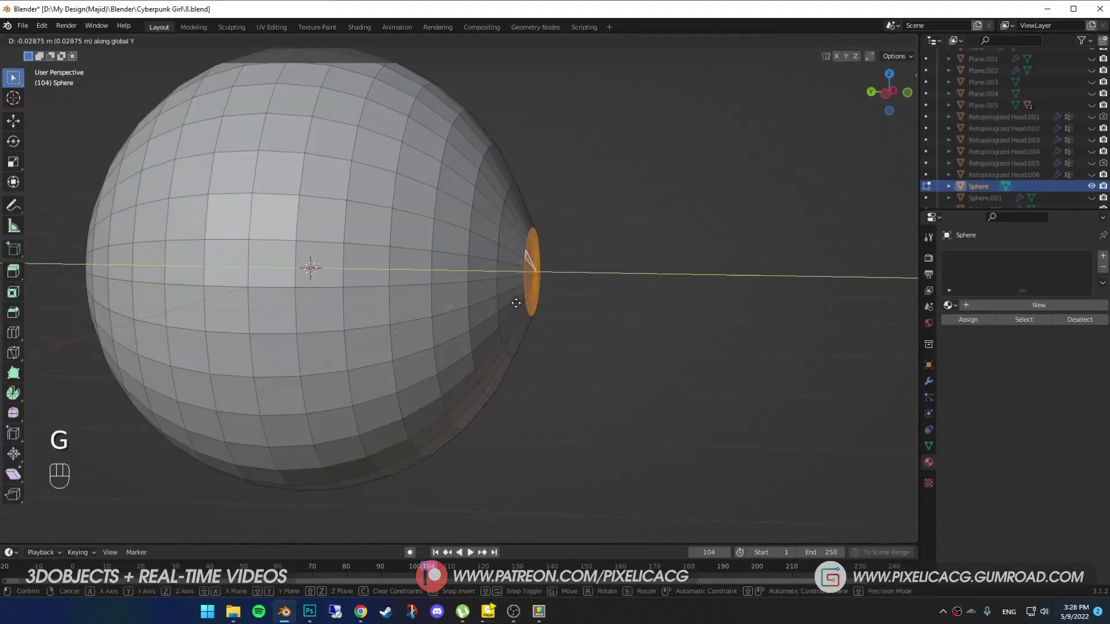
{"action": "key", "text": "2"}
{"action": "key", "text": "g"}
{"action": "left_click", "coordinate": [486, 260]}
Step: Delete the pole vertex, fill the hole with a face and push it outward
{"action": "key", "text": "1"}
{"action": "left_click", "coordinate": [459, 260]}
{"action": "key", "text": "x"}
{"action": "key", "text": "x"}
{"action": "key", "text": "3"}
{"action": "left_click", "coordinate": [474, 229]}
{"action": "key", "text": "f"}
{"action": "key", "text": "g"}
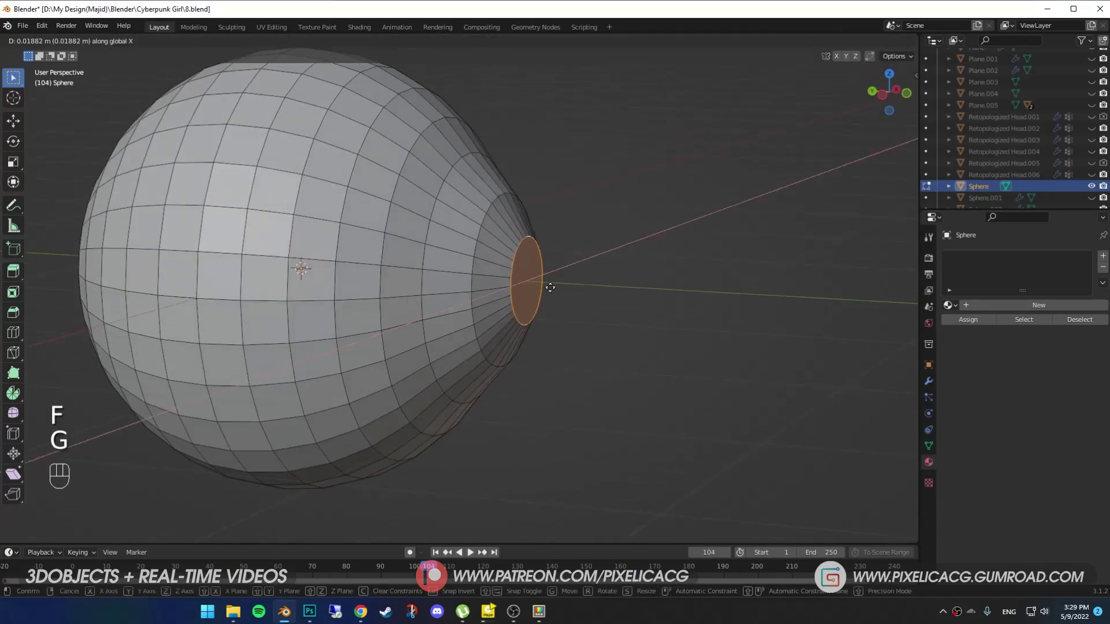
{"action": "left_click", "coordinate": [549, 285]}
{"action": "middle_click_drag", "start_coordinate": [549, 284], "coordinate": [440, 266]}
Step: Add two loop cuts around the front and duplicate the front cap faces in place
{"action": "key", "text": "ctrl+r"}
{"action": "left_click", "coordinate": [545, 242]}
{"action": "key", "text": "s"}
{"action": "key", "text": "2"}
{"action": "key", "text": "ctrl+r"}
{"action": "left_click", "coordinate": [516, 239]}
{"action": "key", "text": "3"}
{"action": "key", "text": "shift+d"}
Step: Separate the cap into its own object and bulge it outward with smooth falloff as the cornea
{"action": "right_click", "coordinate": [592, 254]}
{"action": "key", "text": "p"}
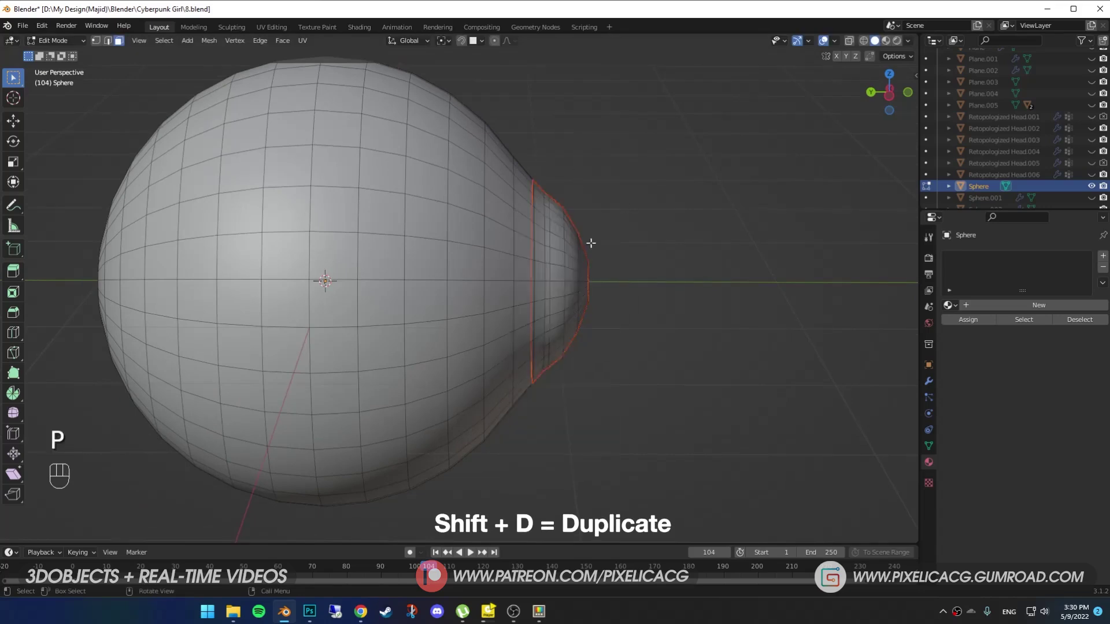
{"action": "key", "text": "Tab"}
{"action": "key", "text": "Tab"}
{"action": "key", "text": "Tab"}
{"action": "key", "text": "1"}
{"action": "key", "text": "Tab"}
{"action": "key", "text": "ctrl+KP_3"}
{"action": "key", "text": "g"}
{"action": "key", "text": "o"}
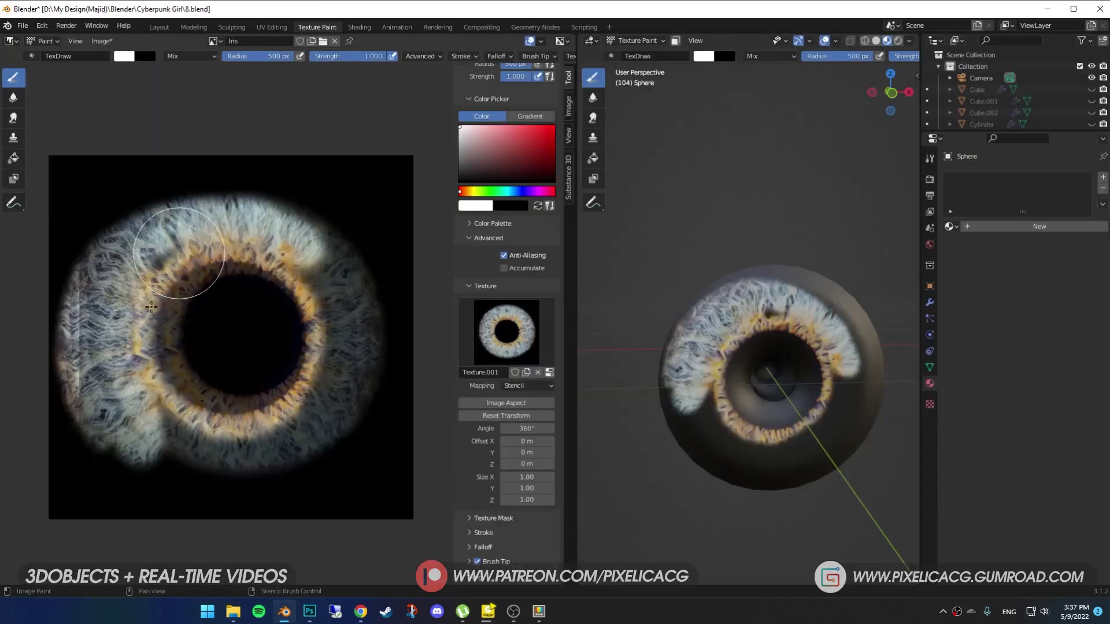
Step: Paint the iris image onto the eyeball and rotate the vein stencil
{"action": "scroll", "coordinate": [151, 307], "scroll_direction": "down", "scroll_amount": 1}
{"action": "mouse_move", "coordinate": [290, 458]}
{"action": "left_mouse_down"}
{"action": "mouse_move", "coordinate": [375, 353]}
{"action": "mouse_move", "coordinate": [152, 236]}
{"action": "left_mouse_up"}
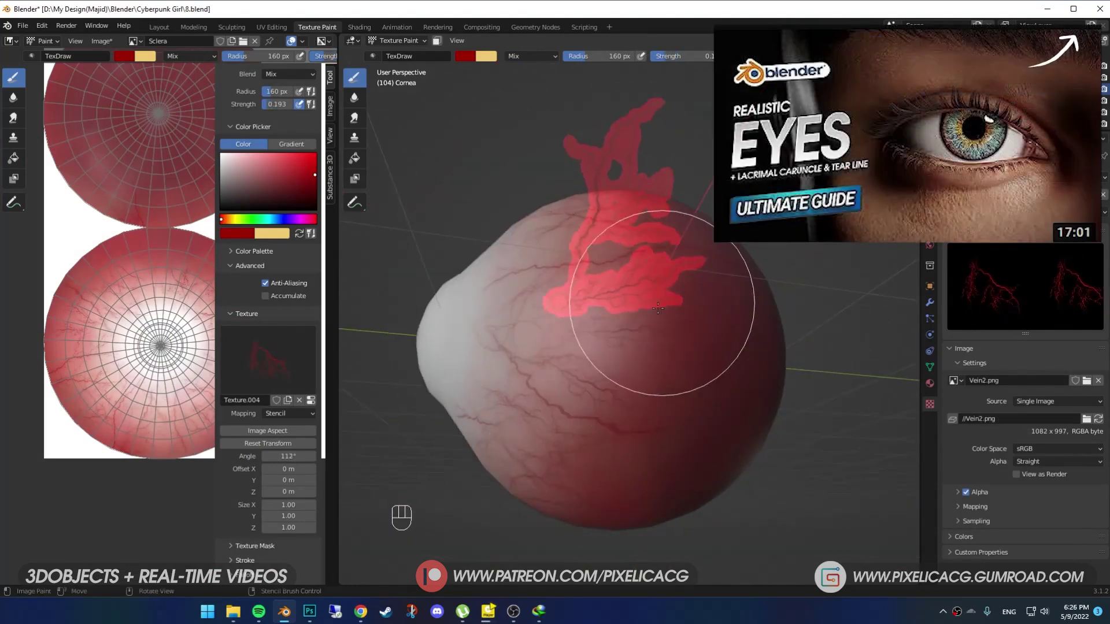
{"action": "middle_click_drag", "start_coordinate": [658, 308], "coordinate": [527, 497]}
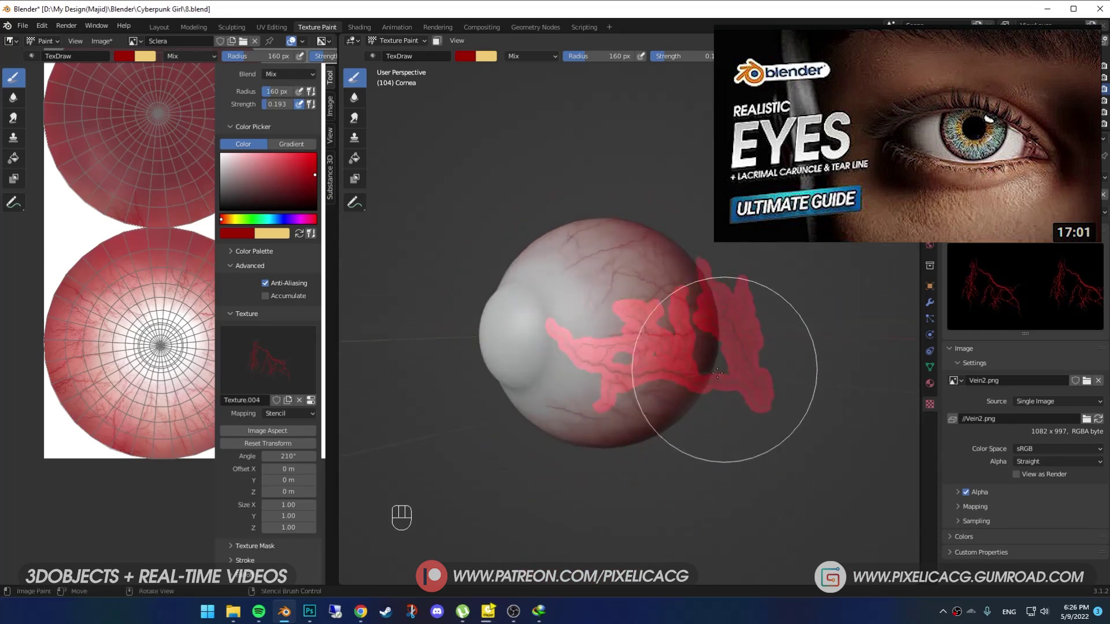
Step: Stamp red veins across the sclera, undoing bad strokes, and save 8.blend
{"action": "key", "text": "ctrl+z"}
{"action": "right_click_drag", "start_coordinate": [681, 372], "coordinate": [716, 540], "text": "ctrl"}
{"action": "key", "text": "ctrl+z"}
{"action": "key", "text": "ctrl+z"}
{"action": "key", "text": "ctrl+z"}
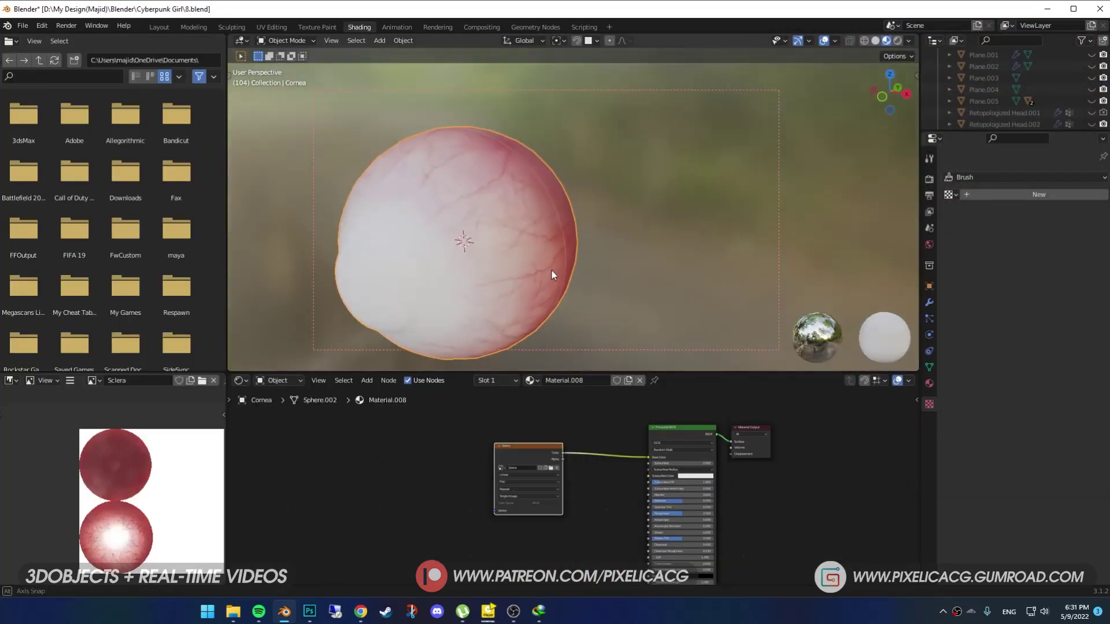
{"action": "middle_click_drag", "start_coordinate": [551, 270], "coordinate": [590, 307]}
{"action": "key", "text": "ctrl+s"}
Step: Add a mapped Gradient Texture and ColorRamp to the cornea material, shifting the ramp's dark stop
{"action": "scroll", "coordinate": [582, 428], "scroll_direction": "down", "scroll_amount": 1}
{"action": "middle_click_drag", "start_coordinate": [584, 445], "coordinate": [567, 470]}
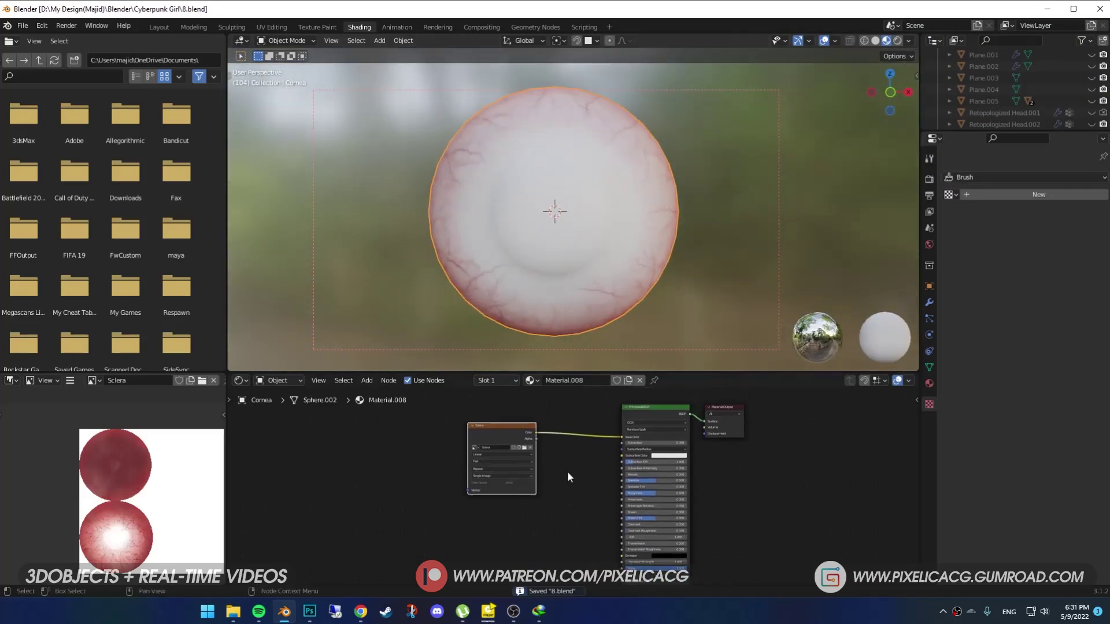
{"action": "key", "text": "shift+a"}
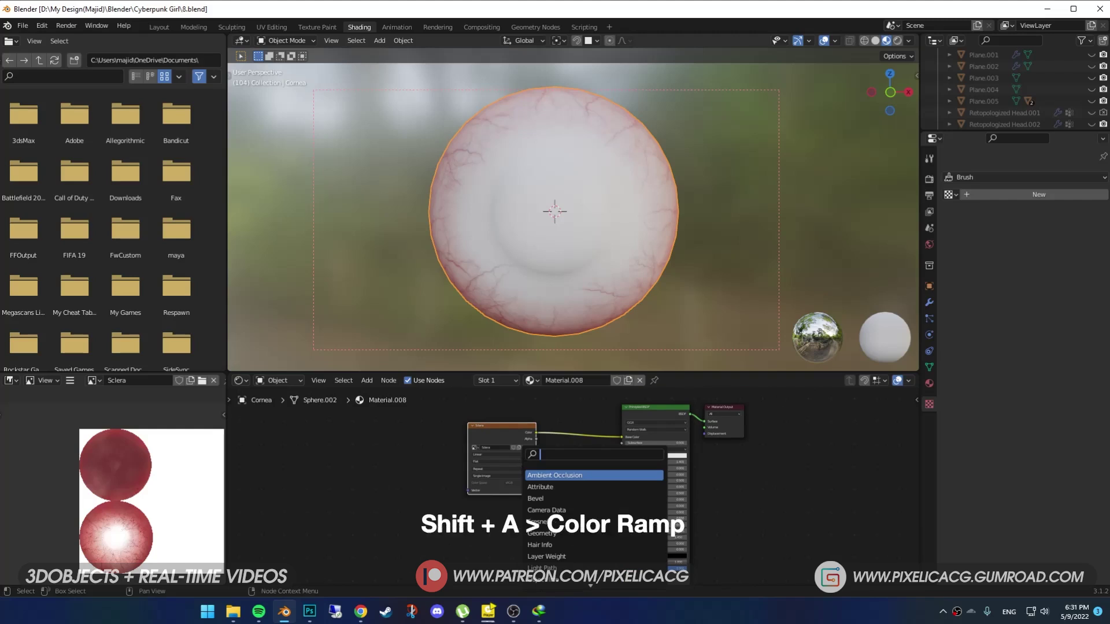
{"action": "key", "text": "shift+a"}
{"action": "left_click", "coordinate": [520, 462]}
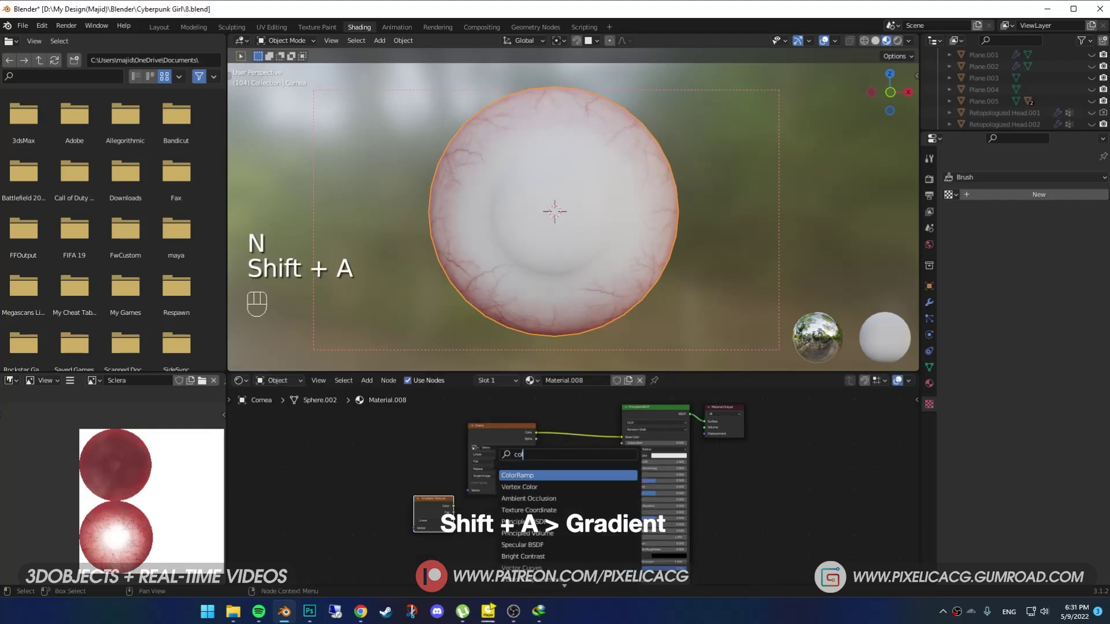
{"action": "key", "text": "Return"}
{"action": "key", "text": "ctrl+t"}
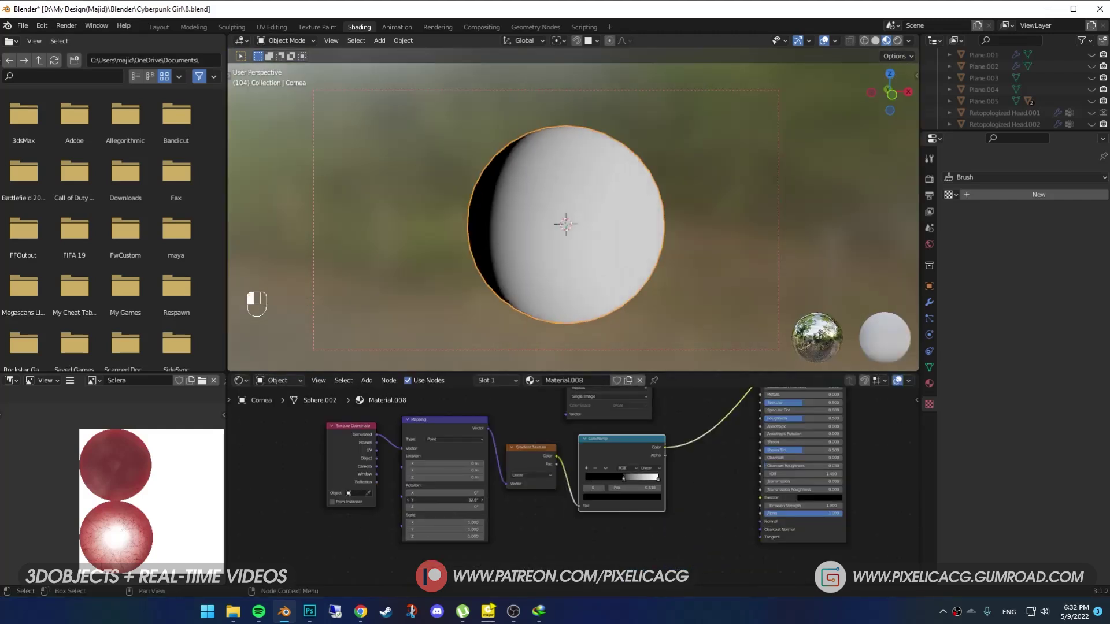
{"action": "left_click_drag", "start_coordinate": [623, 477], "coordinate": [650, 479]}
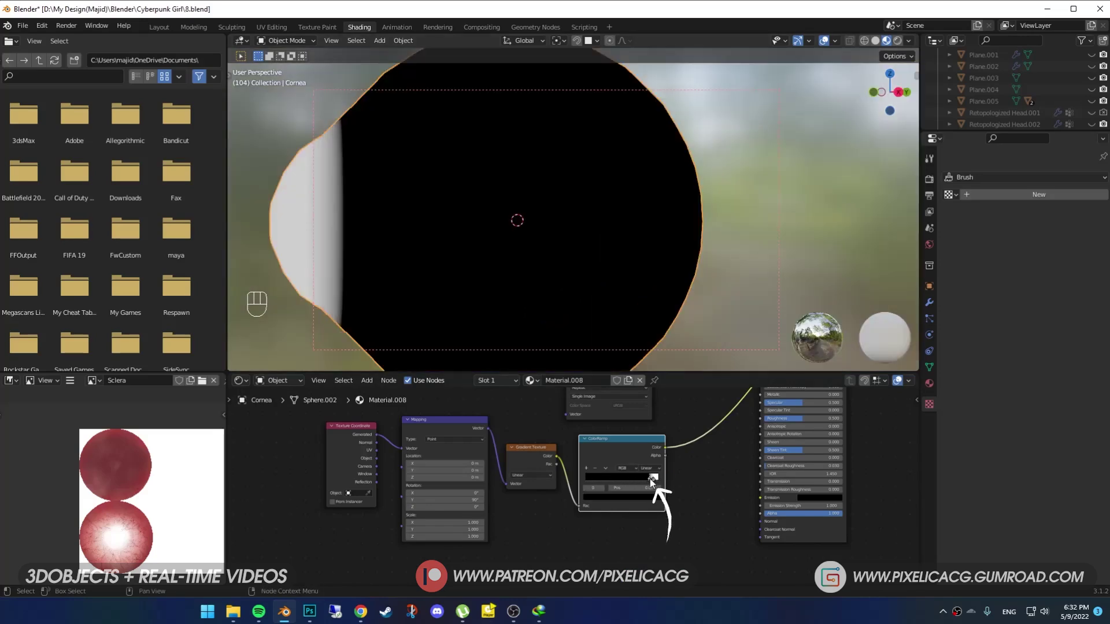
Step: Link the ColorRamp alpha to the Principled shader's Transmission input and preview the eyeball
{"action": "scroll", "coordinate": [537, 283], "scroll_direction": "down", "scroll_amount": 3}
{"action": "middle_click_drag", "start_coordinate": [536, 283], "coordinate": [612, 300]}
{"action": "middle_click_drag", "start_coordinate": [673, 354], "coordinate": [679, 322]}
{"action": "left_click", "coordinate": [673, 420], "text": "ctrl+shift"}
{"action": "left_click_drag", "start_coordinate": [538, 462], "coordinate": [605, 541]}
{"action": "left_click_drag", "start_coordinate": [635, 490], "coordinate": [640, 488]}
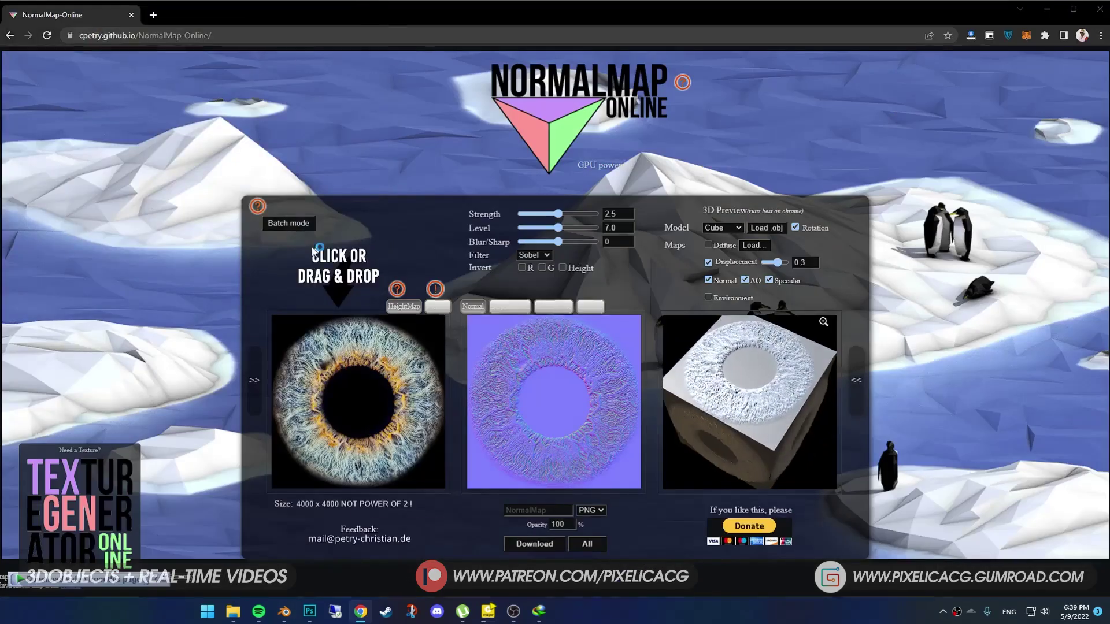
{"action": "scroll", "coordinate": [740, 399], "scroll_direction": "up", "scroll_amount": 3}
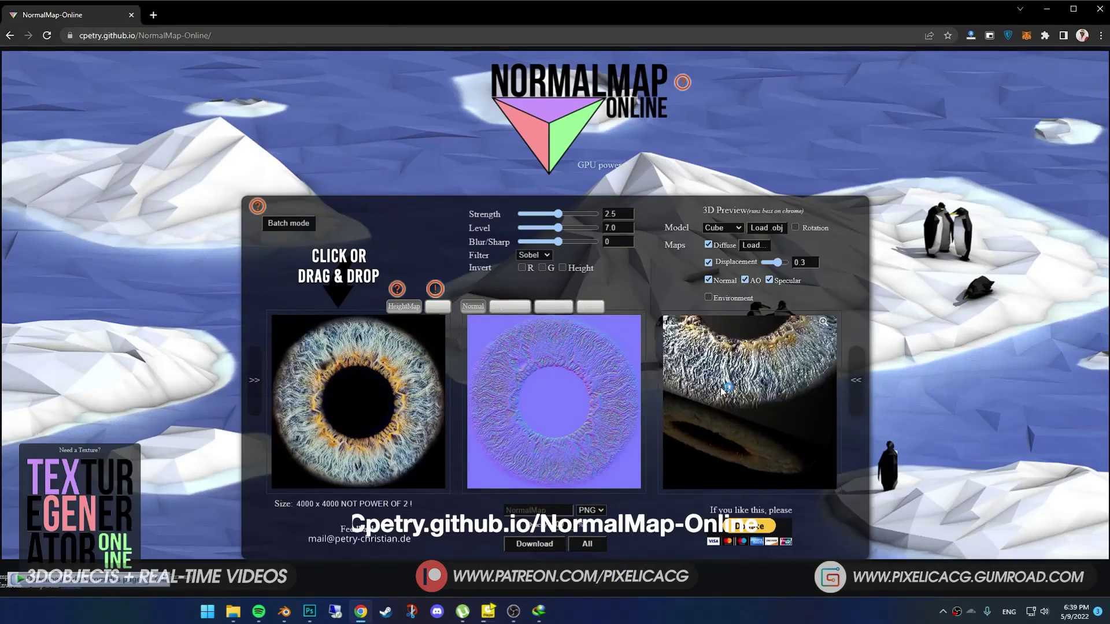
{"action": "scroll", "coordinate": [740, 398], "scroll_direction": "down", "scroll_amount": 2}
{"action": "left_click", "coordinate": [509, 306]}
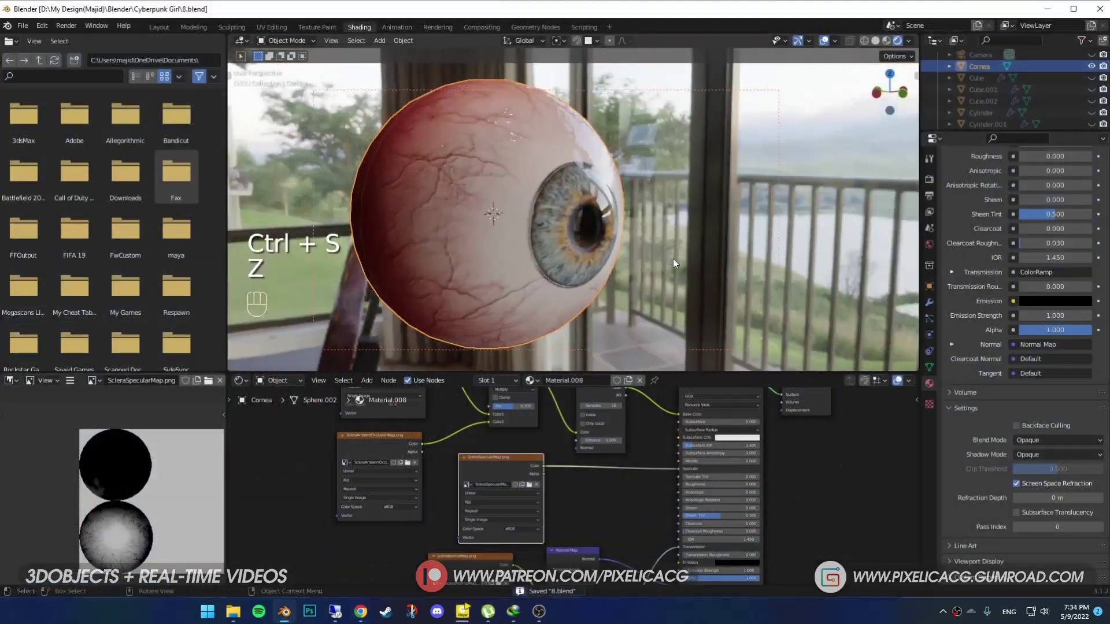
Step: Scale the eyeball down and place it into the eye socket
{"action": "middle_click_drag", "start_coordinate": [673, 263], "coordinate": [595, 301]}
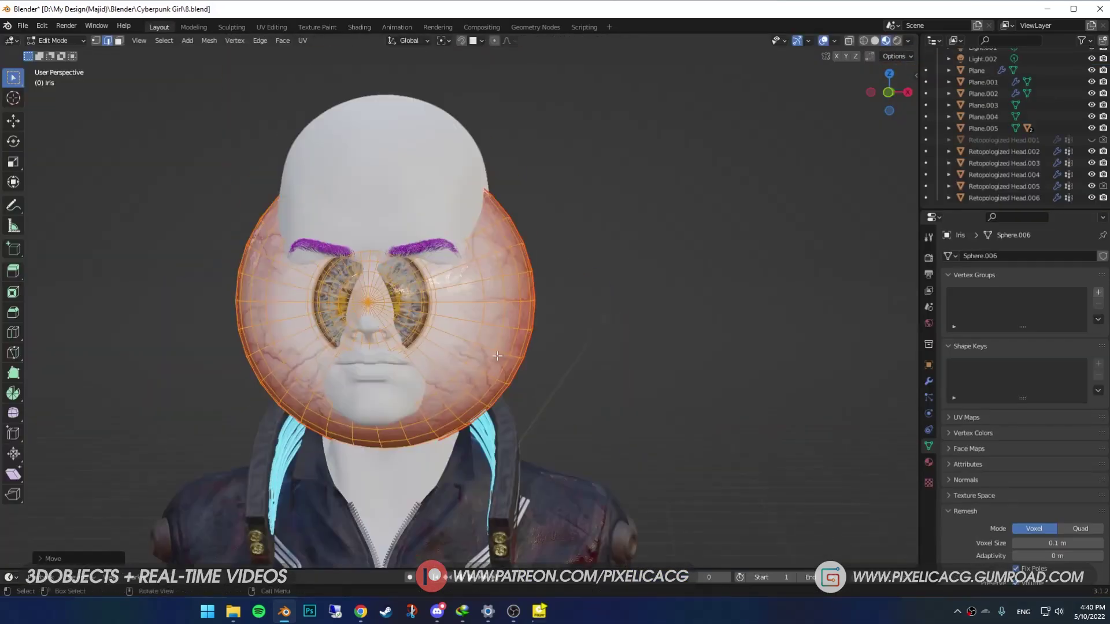
{"action": "key", "text": "s"}
{"action": "left_click", "coordinate": [465, 200]}
{"action": "key", "text": "KP_Decimal"}
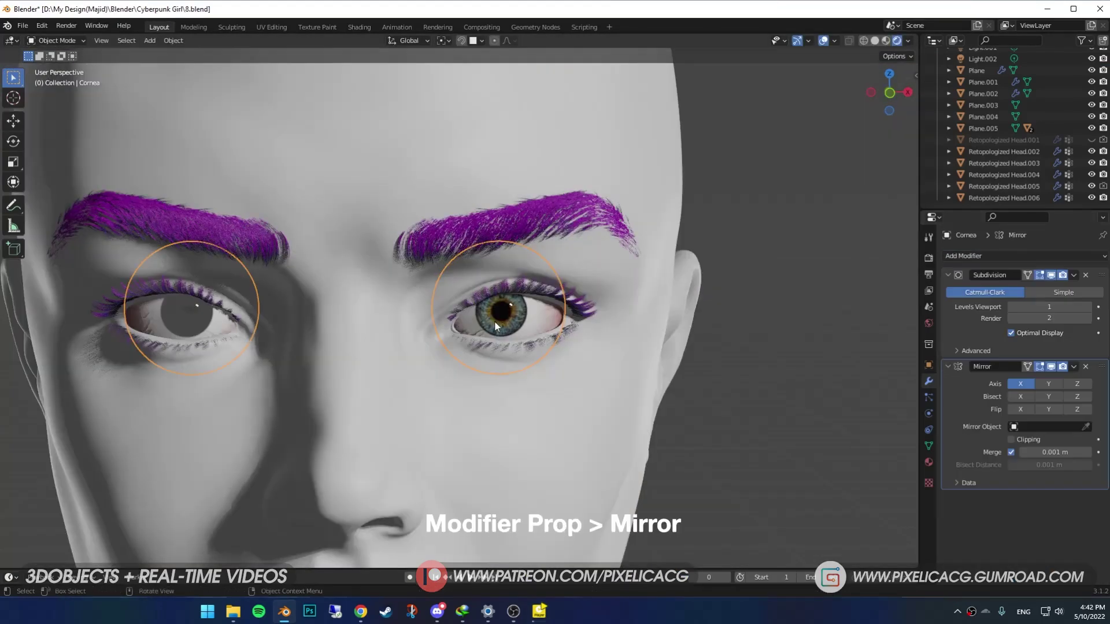
Step: Replace the old mirror with a new Mirror modifier so the eye appears on both sides
{"action": "key", "text": "ctrl+z"}
{"action": "left_click", "coordinate": [976, 255]}
{"action": "left_click", "coordinate": [878, 443]}
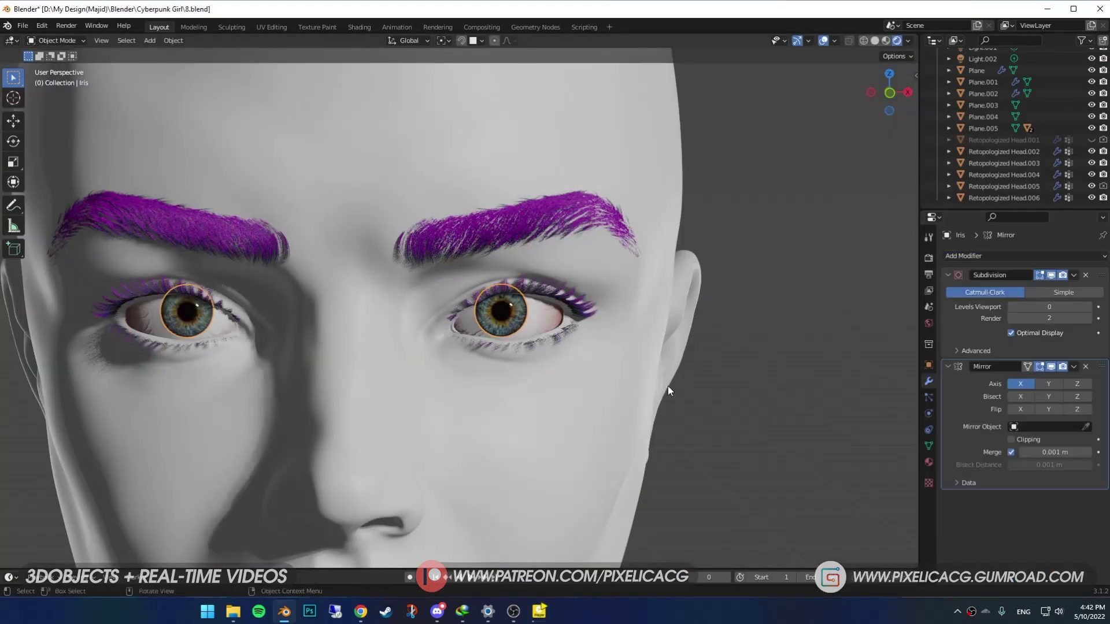
{"action": "scroll", "coordinate": [664, 405], "scroll_direction": "down", "scroll_amount": 5}
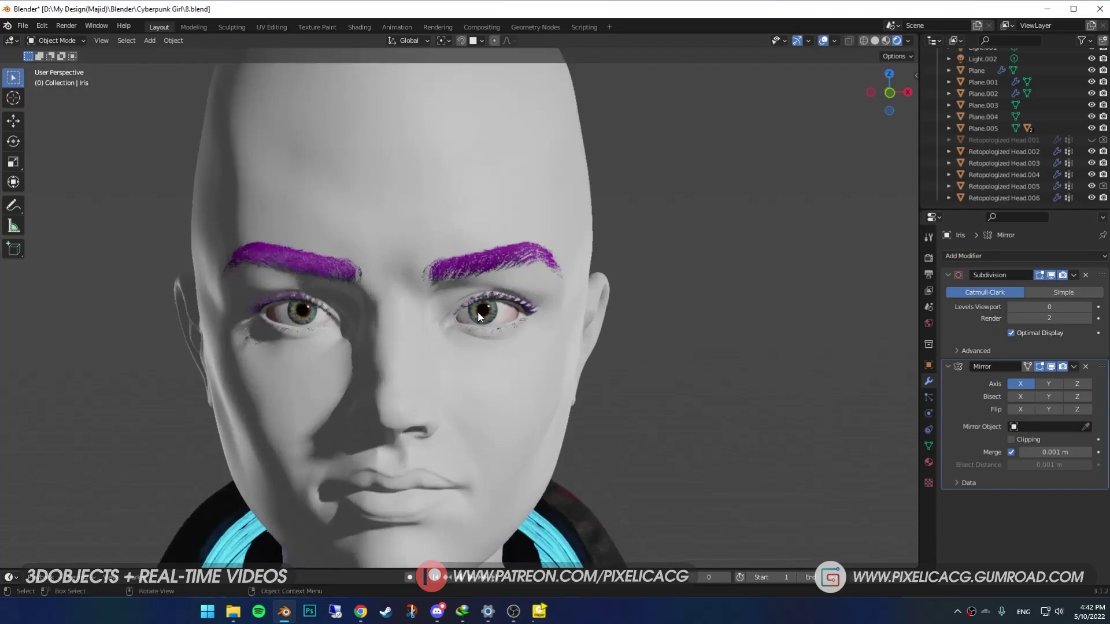
{"action": "scroll", "coordinate": [556, 347], "scroll_direction": "down", "scroll_amount": 5}
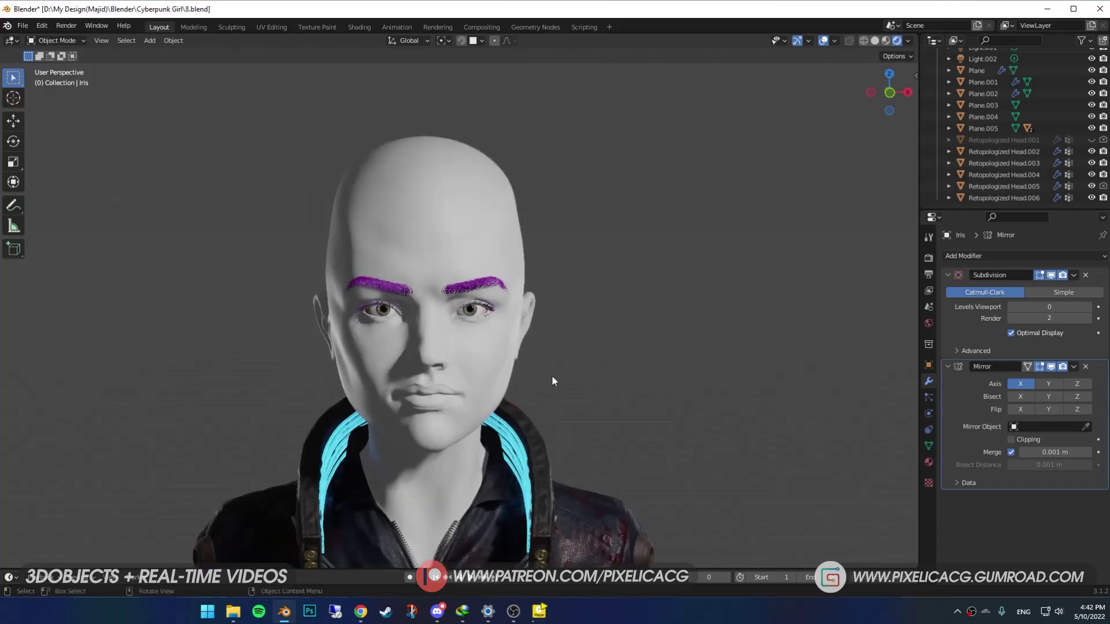
{"action": "scroll", "coordinate": [566, 359], "scroll_direction": "up", "scroll_amount": 5}
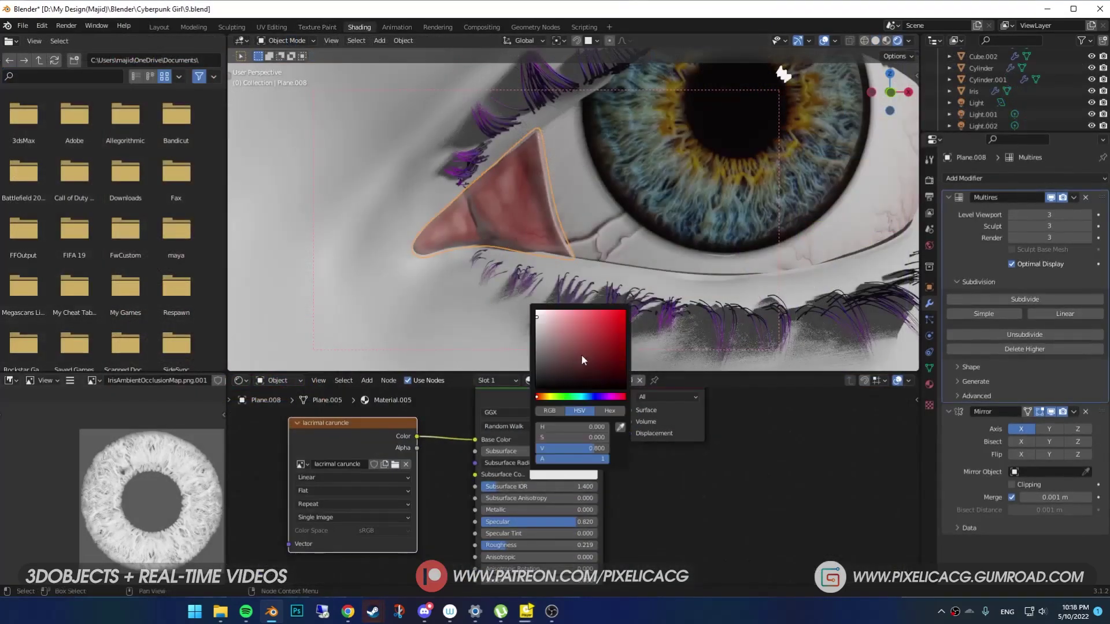
Step: Set the caruncle's subsurface colour to dark red and soften its mapped gradient ColorRamp fade
{"action": "left_click", "coordinate": [582, 357]}
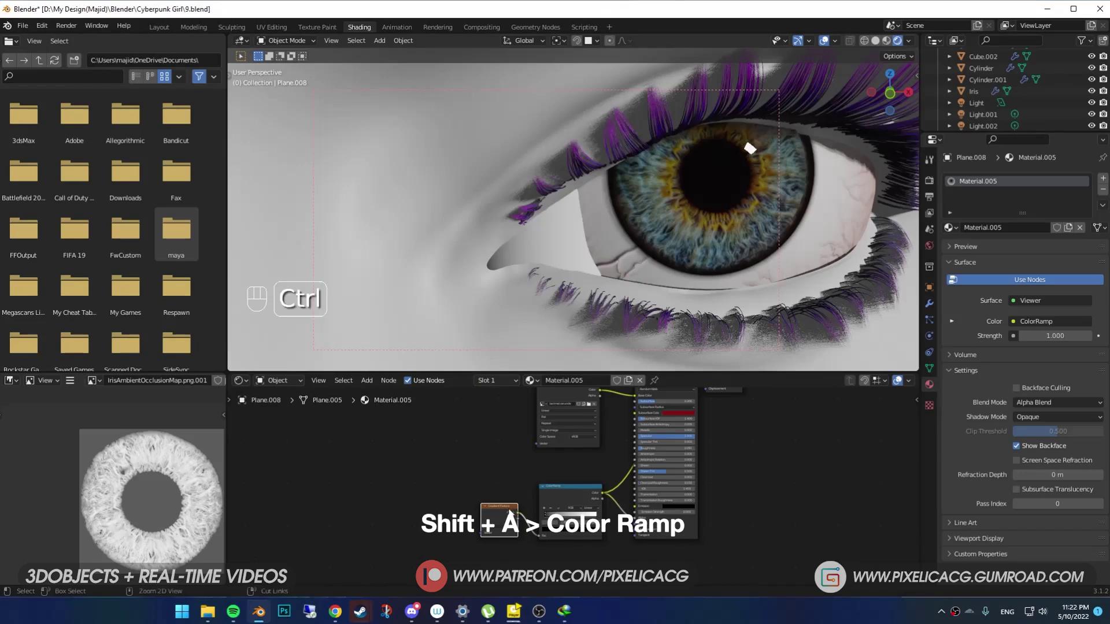
{"action": "key", "text": "ctrl+t"}
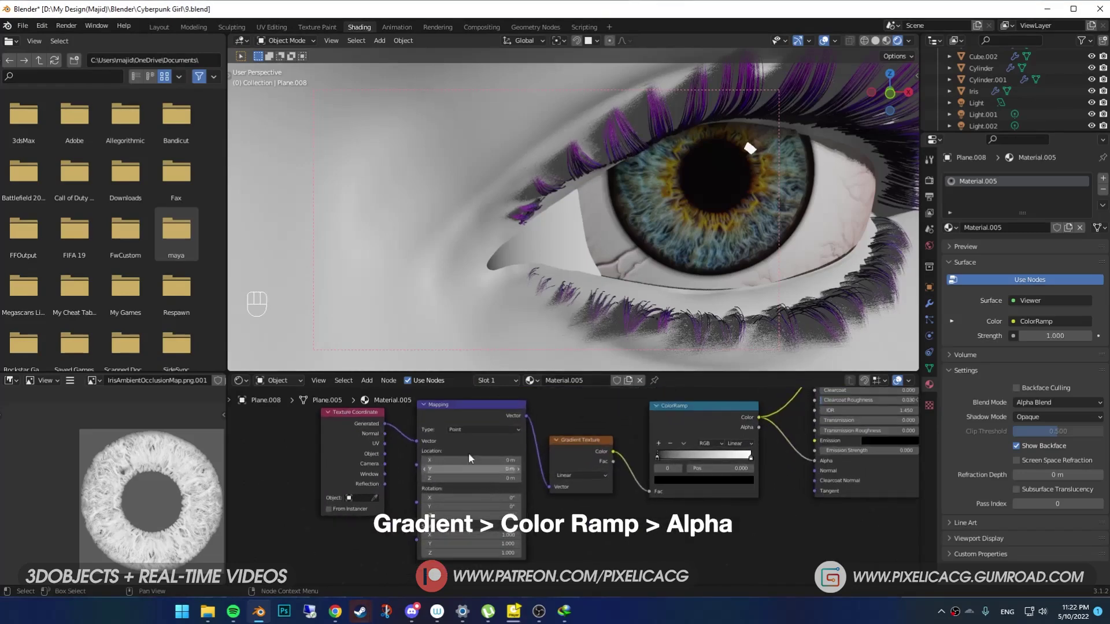
{"action": "middle_click_drag", "start_coordinate": [464, 490], "coordinate": [484, 497]}
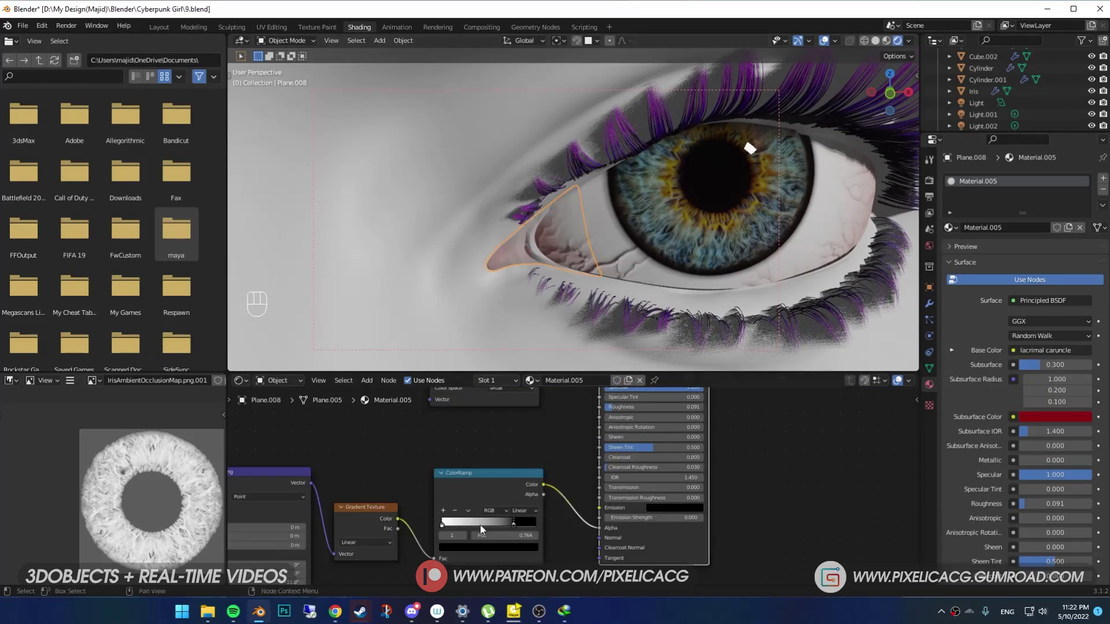
{"action": "middle_click_drag", "start_coordinate": [480, 528], "coordinate": [511, 504]}
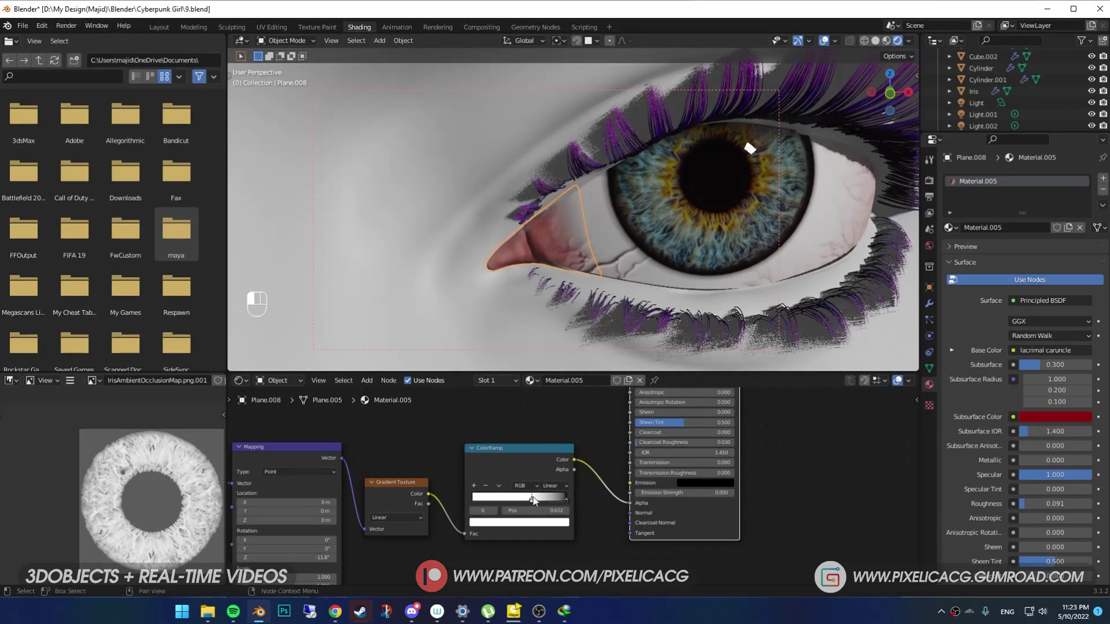
{"action": "mouse_move", "coordinate": [532, 498]}
{"action": "left_mouse_down"}
{"action": "mouse_move", "coordinate": [562, 498]}
{"action": "mouse_move", "coordinate": [525, 501]}
{"action": "left_mouse_up"}
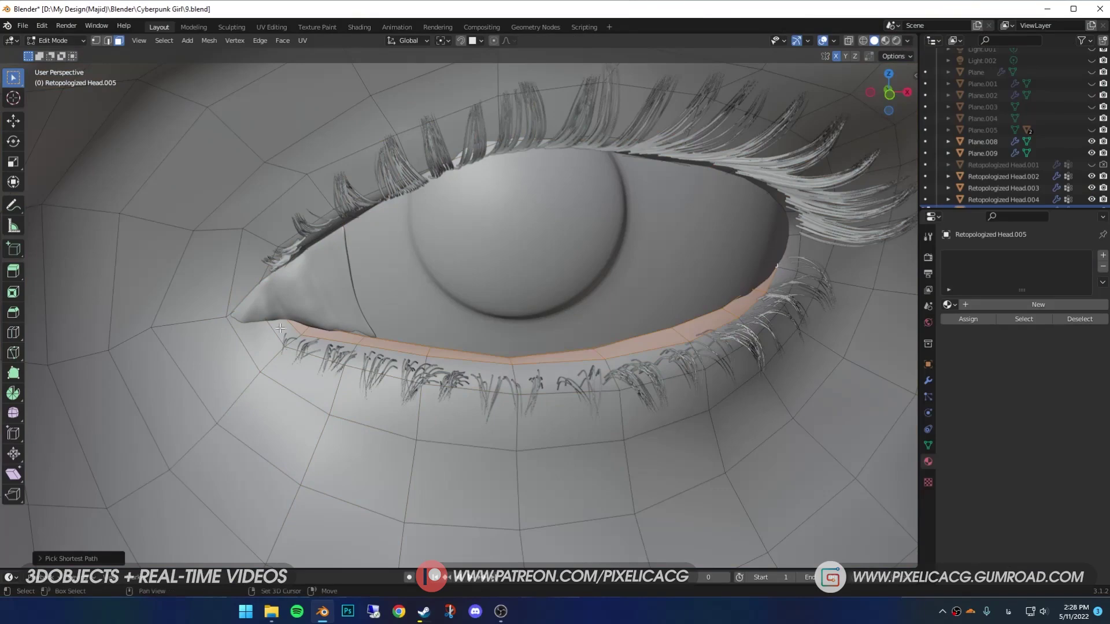
Step: Duplicate the lower-lid face strip, separate it into its own object and lift it upward
{"action": "key", "text": "shift+d"}
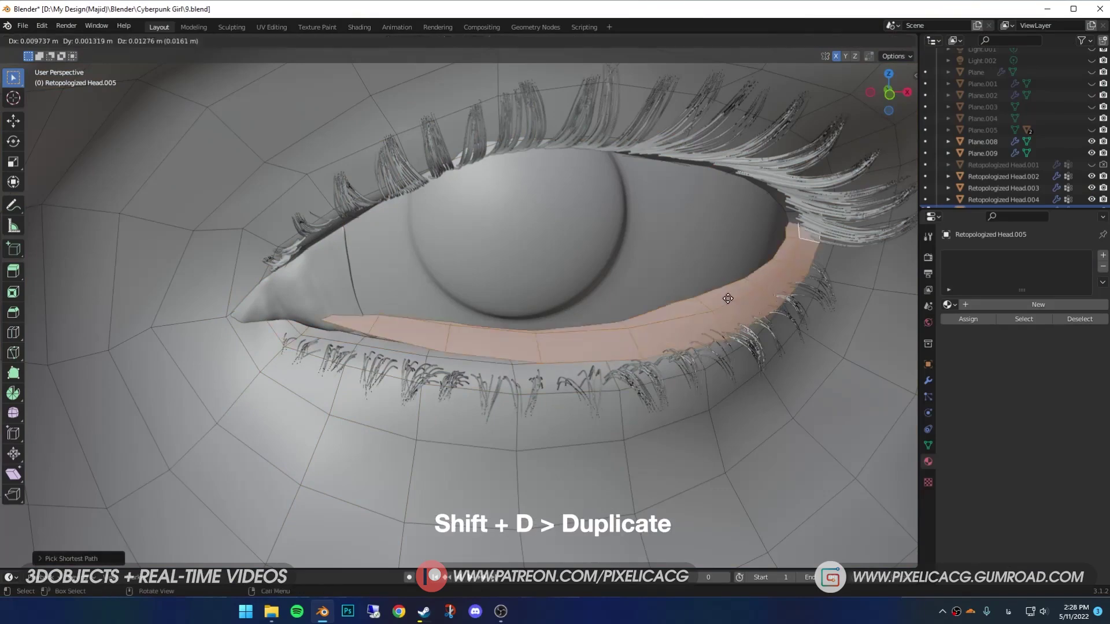
{"action": "key", "text": "p"}
{"action": "left_click", "coordinate": [726, 299]}
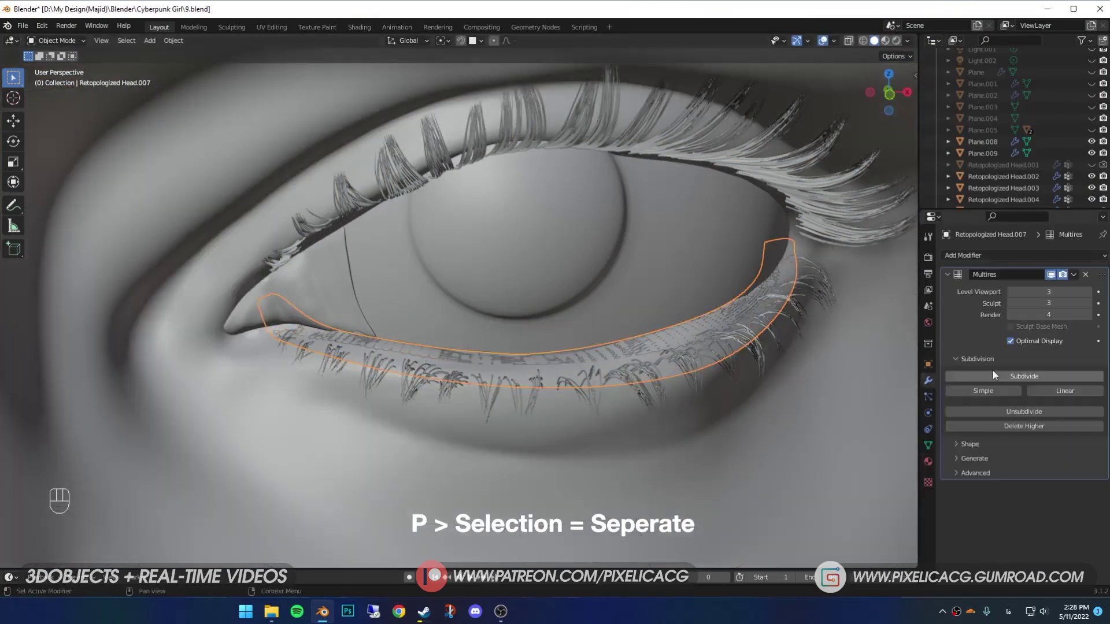
{"action": "key", "text": "g"}
{"action": "key", "text": "g"}
{"action": "key", "text": "g"}
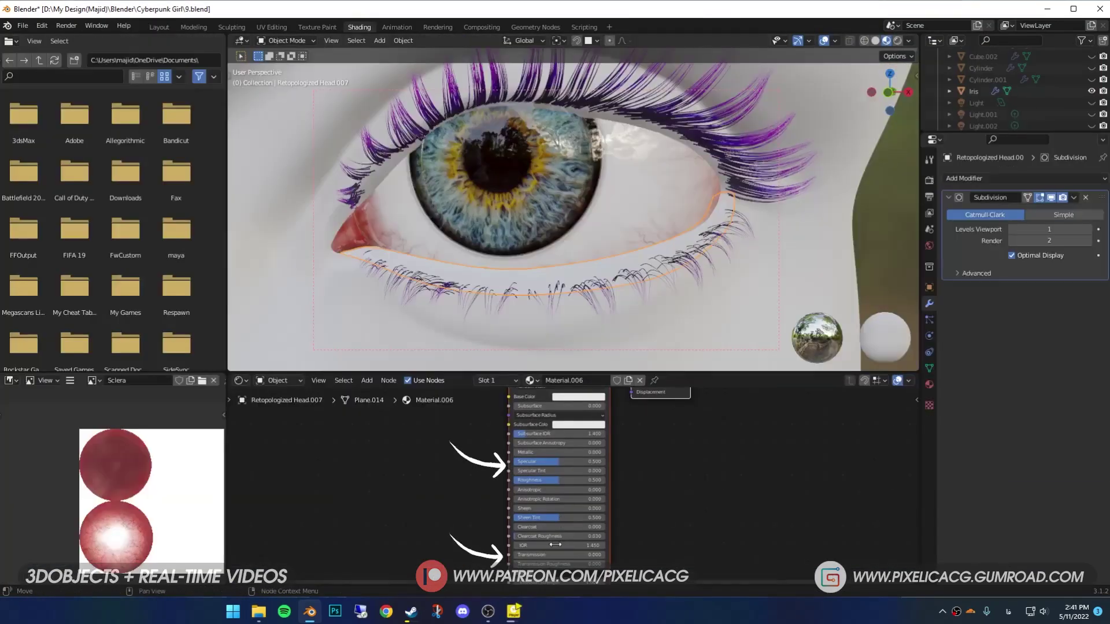
Step: Add a node and connect the displacement to the material output
{"action": "key", "text": "shift+a"}
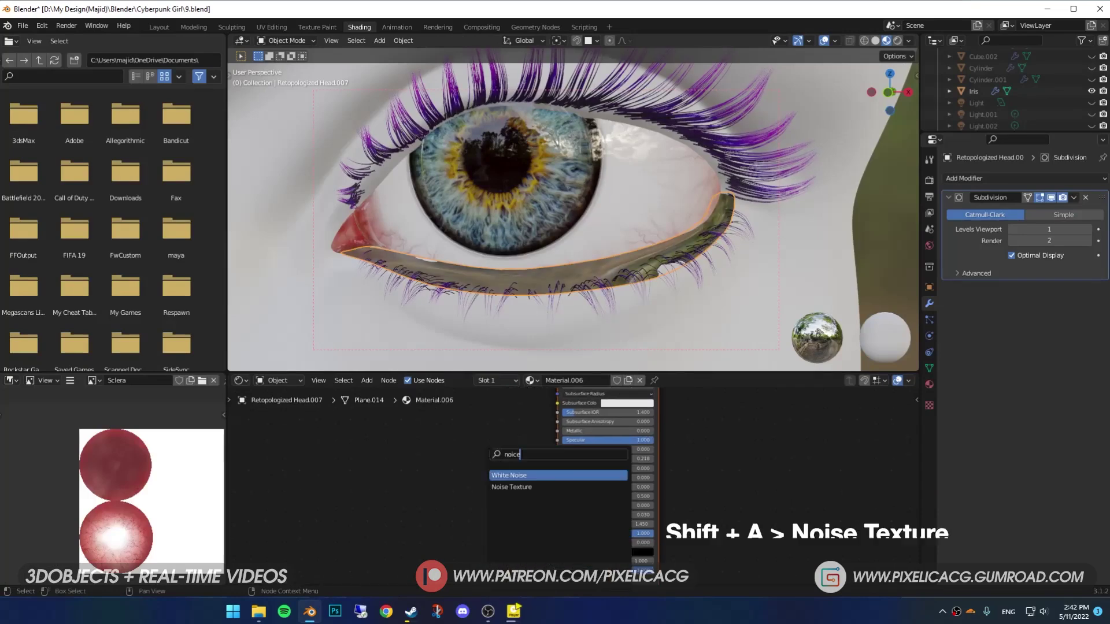
{"action": "type", "text": "c"}
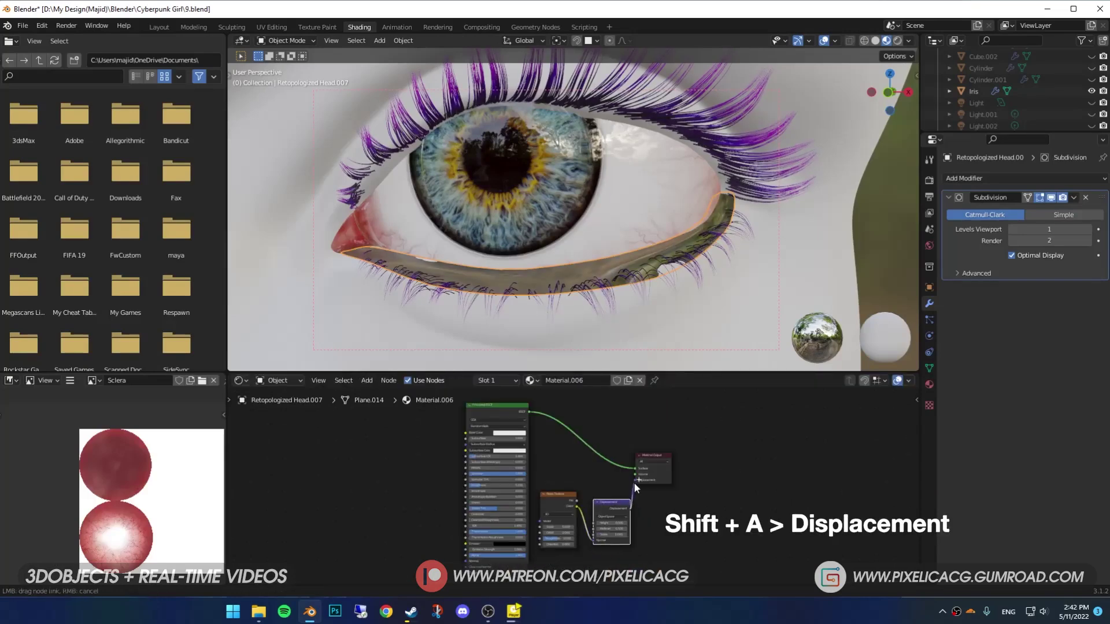
{"action": "left_click_drag", "start_coordinate": [634, 483], "coordinate": [635, 482]}
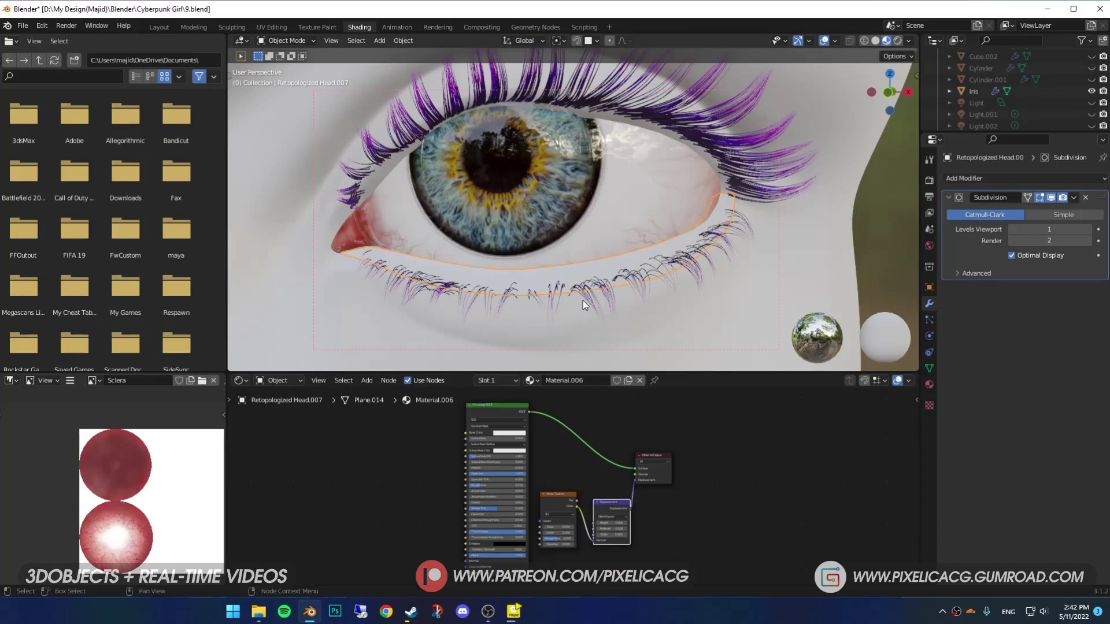
{"action": "scroll", "coordinate": [582, 300], "scroll_direction": "up", "scroll_amount": 3}
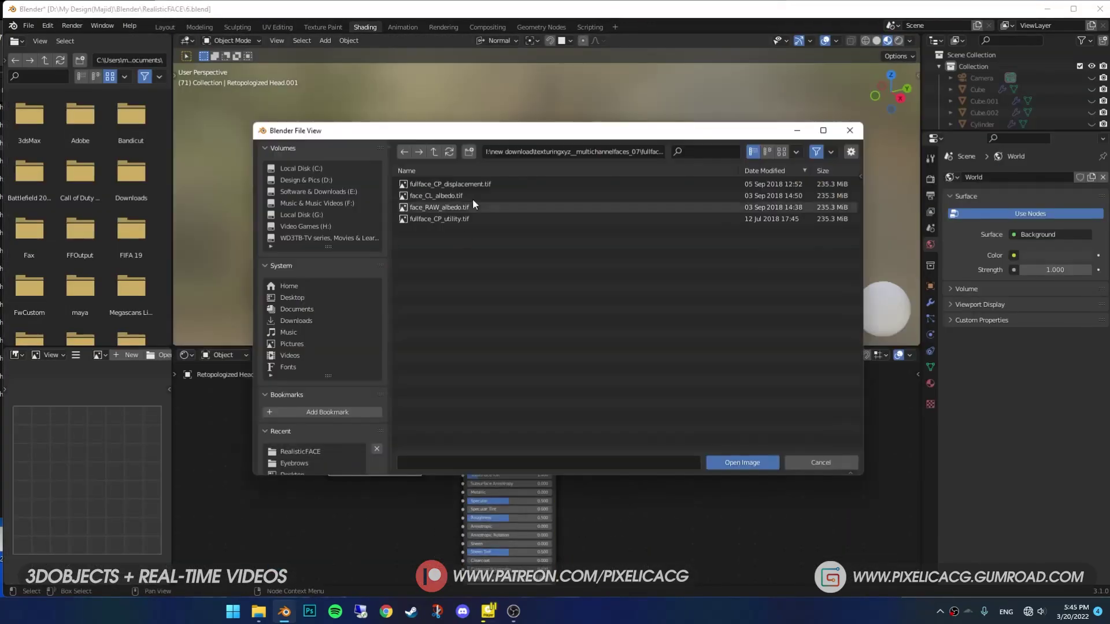
Step: Load face_CL_albedo into an image texture and scale and position the head UVs over it
{"action": "left_click", "coordinate": [475, 194]}
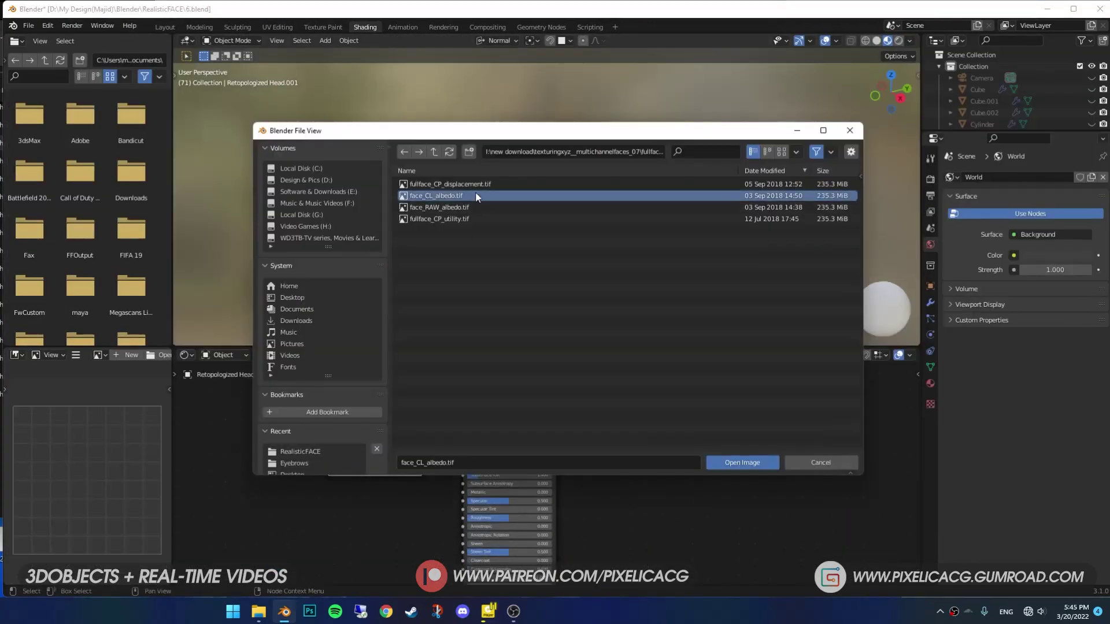
{"action": "double_click", "coordinate": [475, 195]}
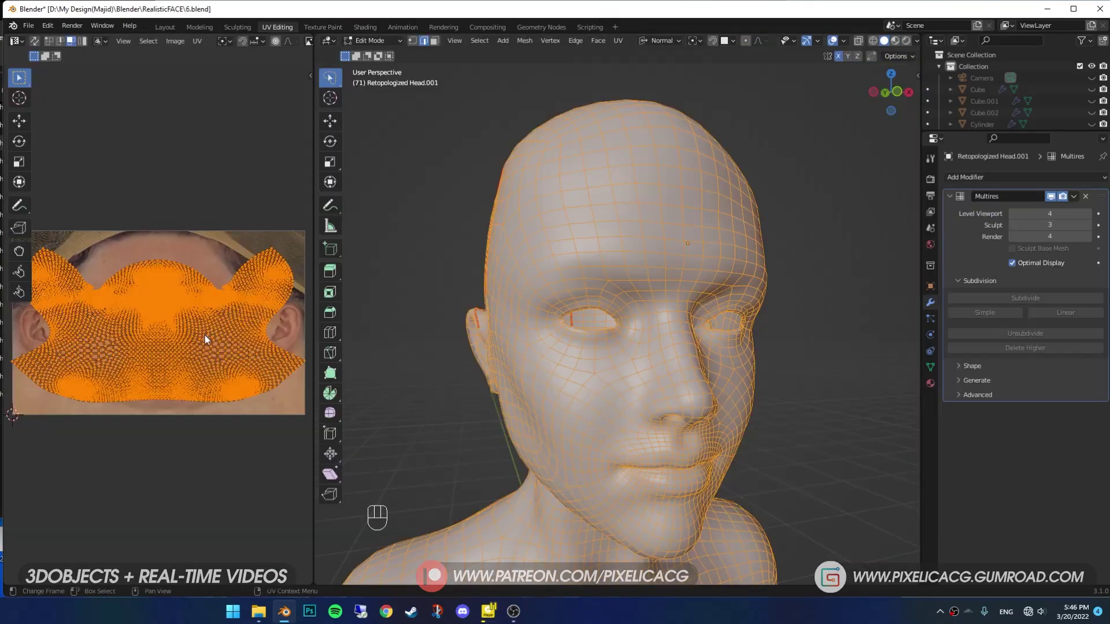
{"action": "key", "text": "s"}
{"action": "key", "text": "g"}
{"action": "key", "text": "z"}
{"action": "key", "text": "g"}
{"action": "left_click", "coordinate": [199, 338]}
{"action": "left_click_drag", "start_coordinate": [316, 339], "coordinate": [624, 339]}
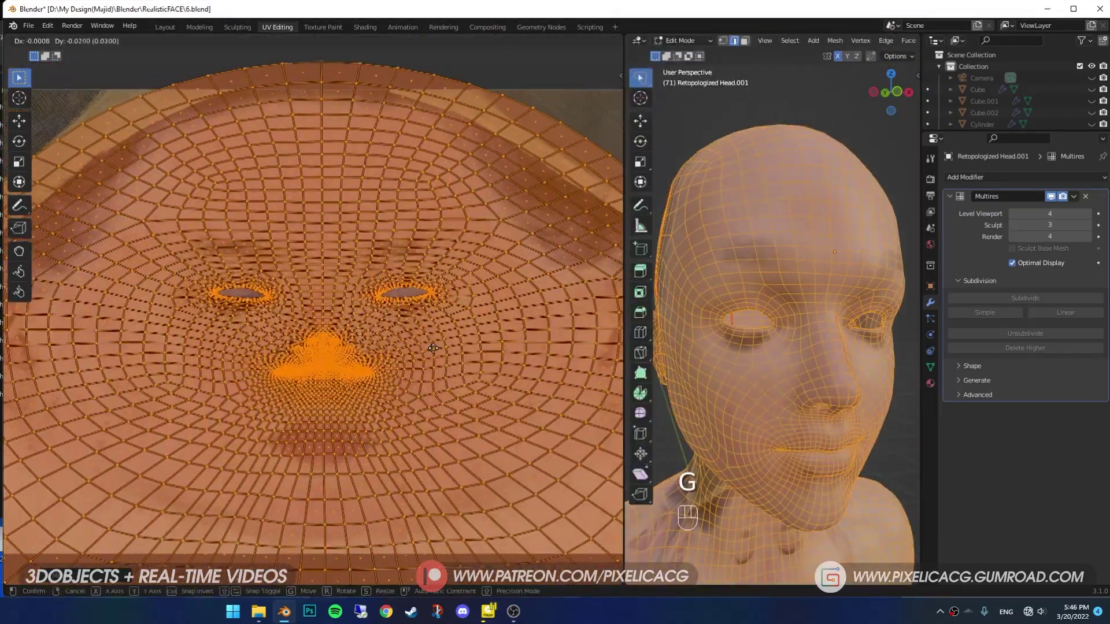
{"action": "scroll", "coordinate": [347, 347], "scroll_direction": "up", "scroll_amount": 5}
Step: Resize the UV layout and move the lip UV faces with proportional editing to match the photo
{"action": "key", "text": "s"}
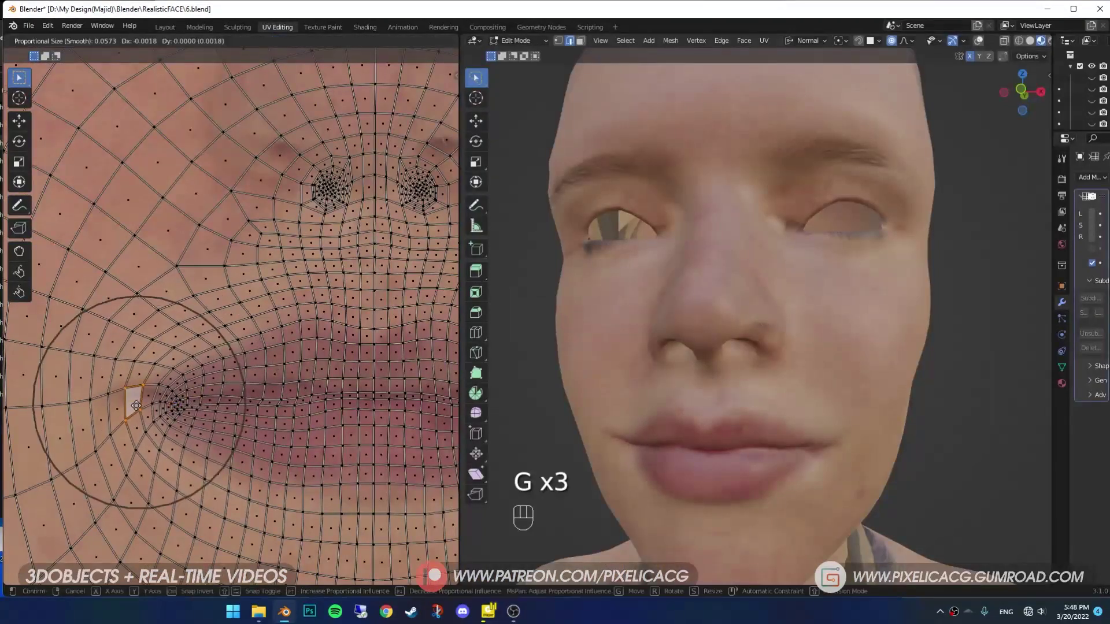
{"action": "key", "text": "ctrl+z"}
{"action": "key", "text": "g"}
{"action": "middle_click_drag", "start_coordinate": [339, 449], "coordinate": [171, 421]}
{"action": "key", "text": "o"}
{"action": "key", "text": "g"}
{"action": "key", "text": "g"}
{"action": "left_click", "coordinate": [298, 458], "text": "shift"}
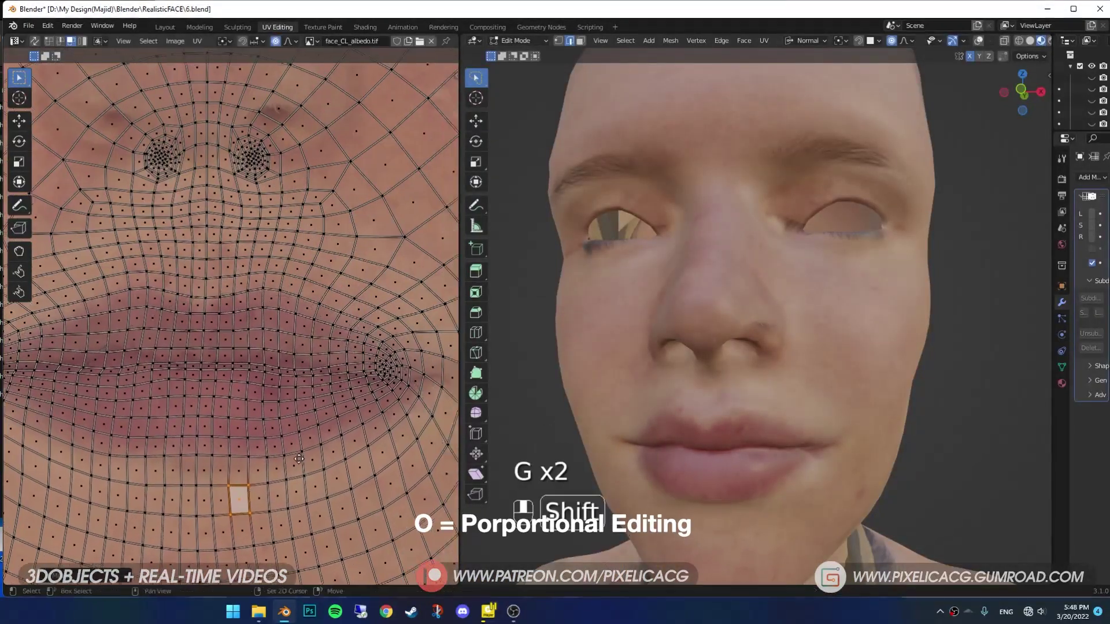
{"action": "key", "text": "g"}
{"action": "key", "text": "g"}
{"action": "key", "text": "g"}
Step: Align the mouth-corner and eye-area UVs with the photo's lips and eyes
{"action": "key", "text": "g"}
{"action": "scroll", "coordinate": [198, 324], "scroll_direction": "left", "scroll_amount": 4, "text": "ctrl"}
{"action": "scroll", "coordinate": [198, 347], "scroll_direction": "up", "scroll_amount": 7}
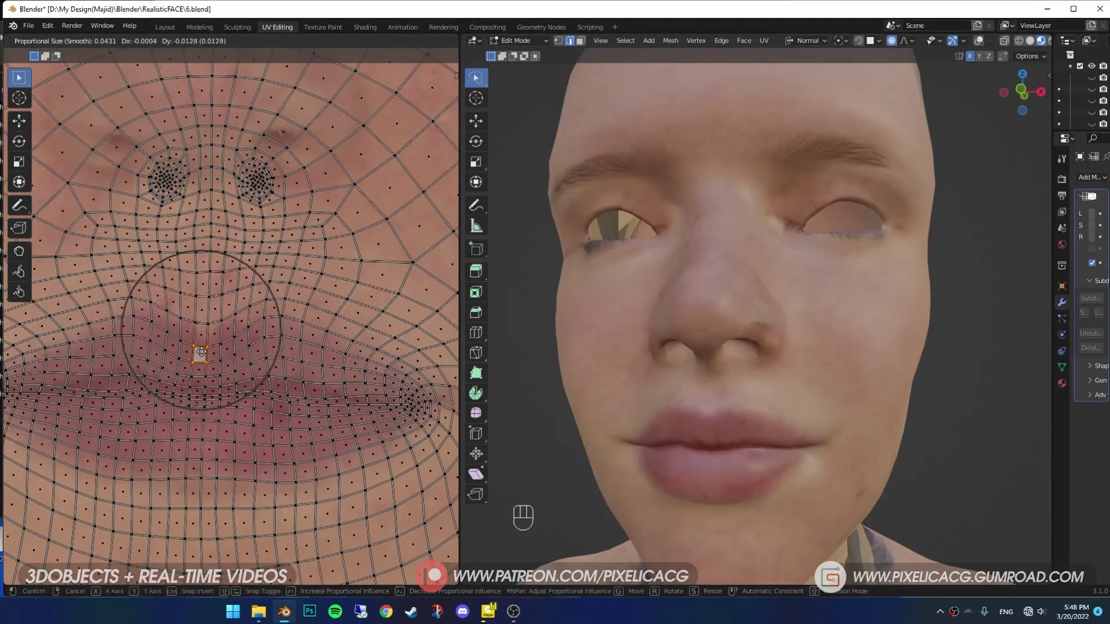
{"action": "key", "text": "g"}
{"action": "scroll", "coordinate": [268, 354], "scroll_direction": "left", "scroll_amount": 5, "text": "ctrl"}
{"action": "key", "text": "g"}
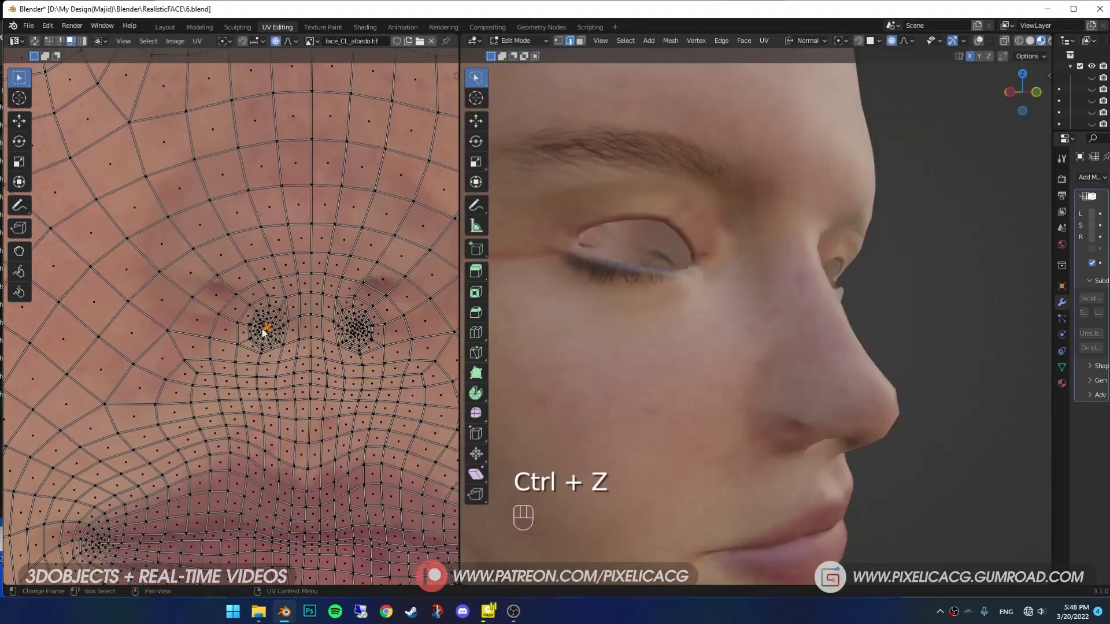
{"action": "key", "text": "g"}
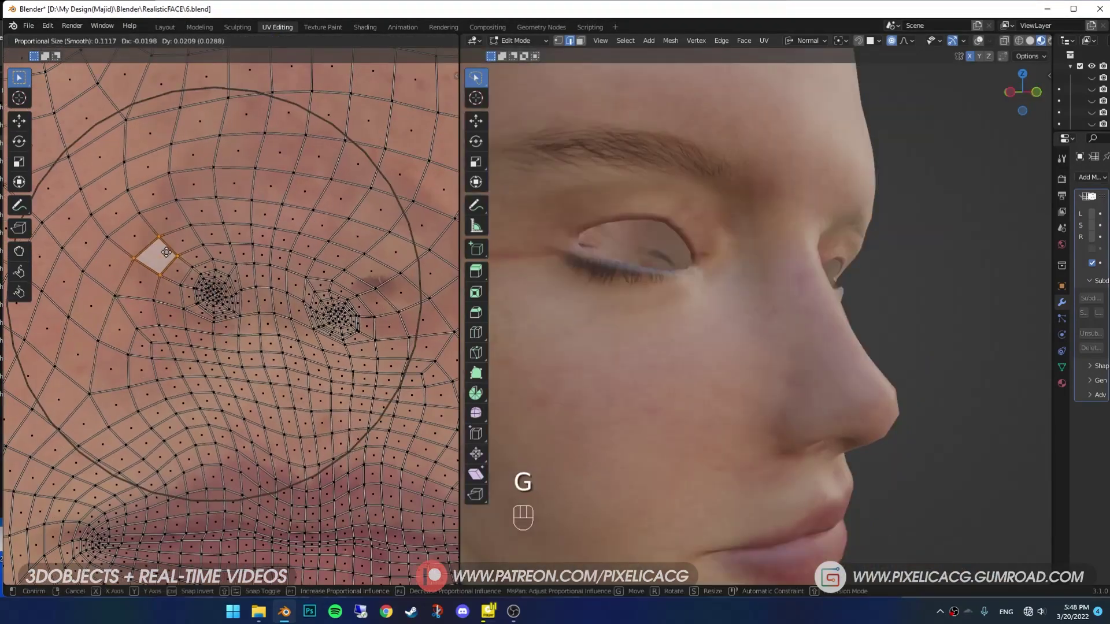
{"action": "key", "text": "g"}
{"action": "left_click", "coordinate": [315, 267]}
{"action": "middle_click_drag", "start_coordinate": [635, 323], "coordinate": [557, 335]}
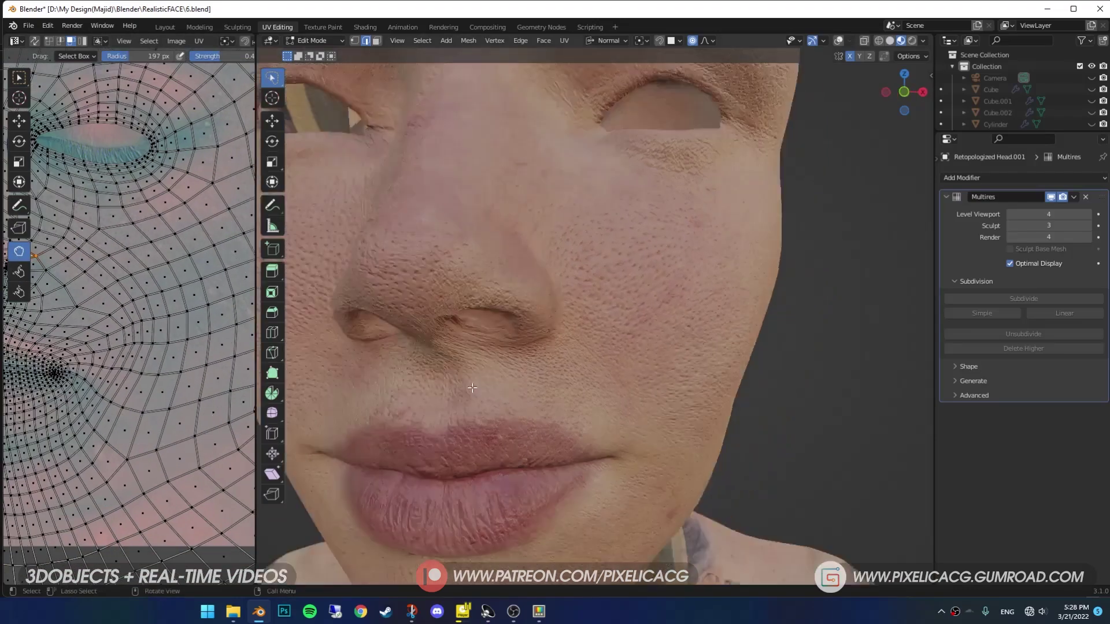
{"action": "scroll", "coordinate": [166, 303], "scroll_direction": "up", "scroll_amount": 1}
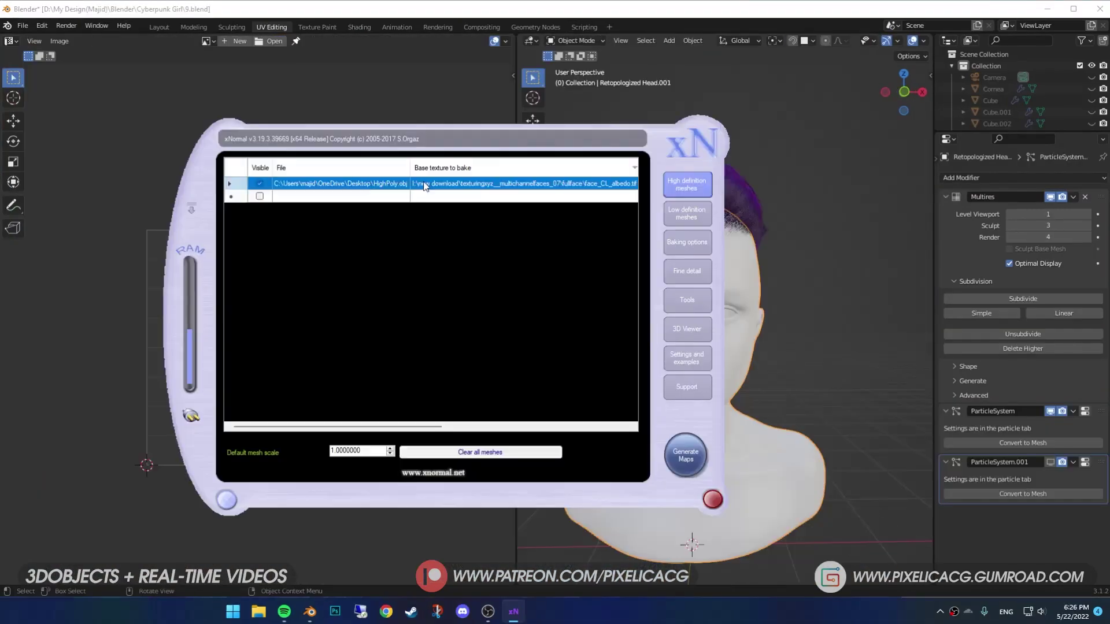
Step: Bake the high-poly mesh's displacement texture onto the low-poly head in xNormal
{"action": "right_click", "coordinate": [442, 189]}
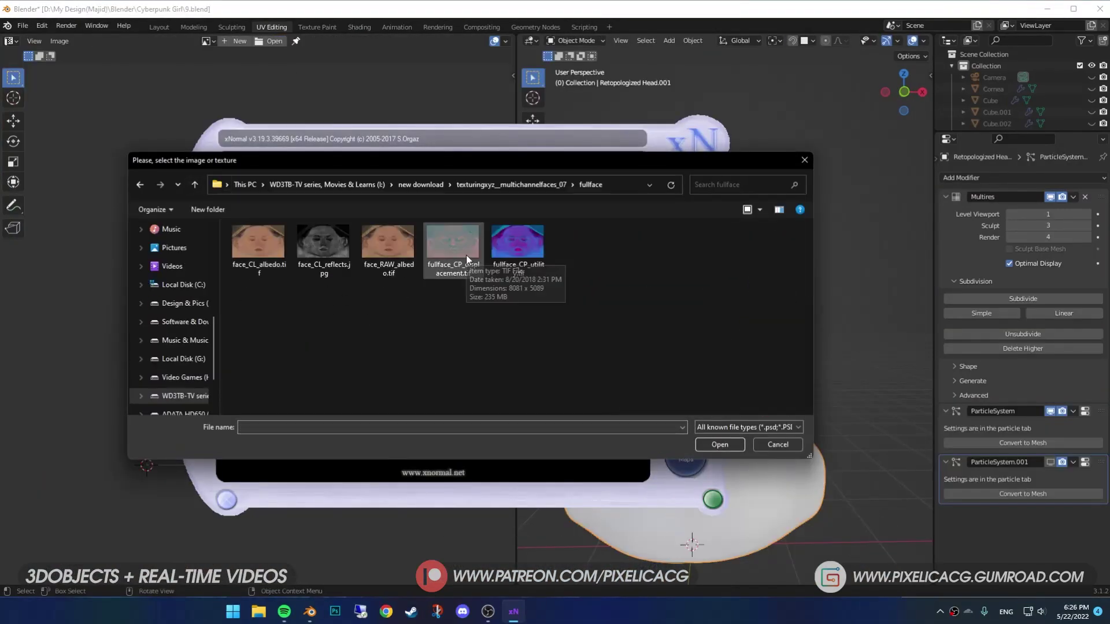
{"action": "double_click", "coordinate": [467, 258]}
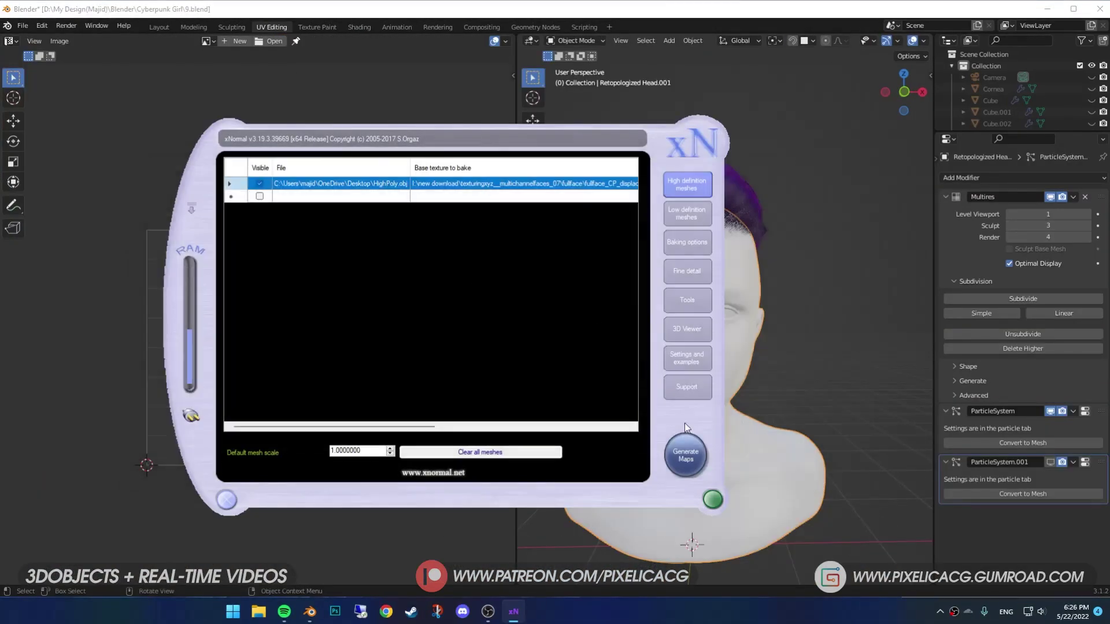
{"action": "left_click", "coordinate": [705, 253]}
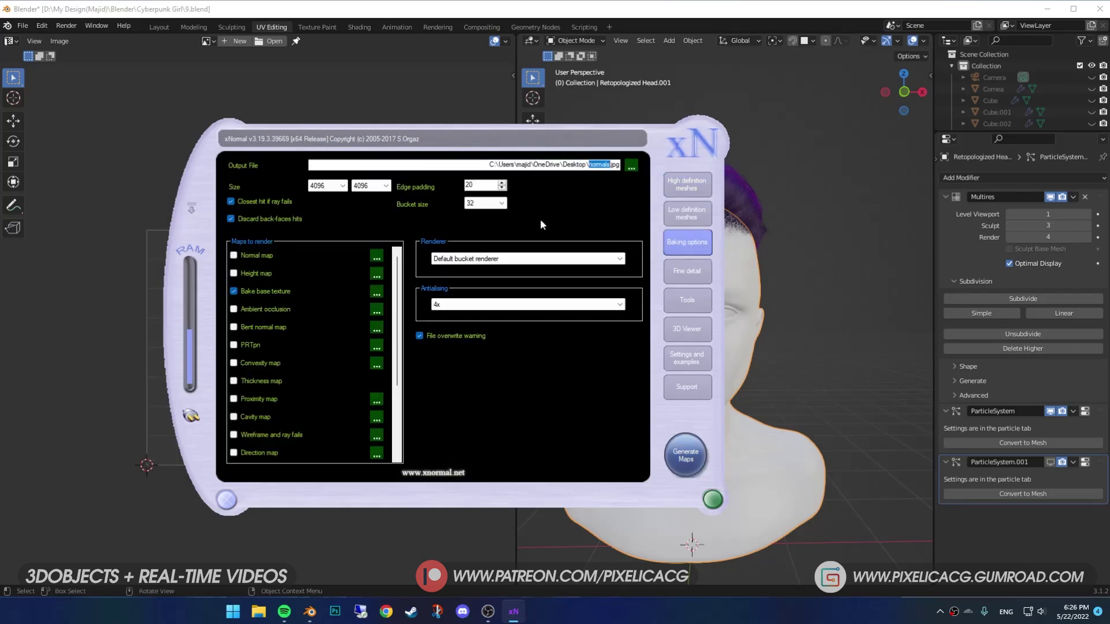
{"action": "left_click", "coordinate": [685, 455]}
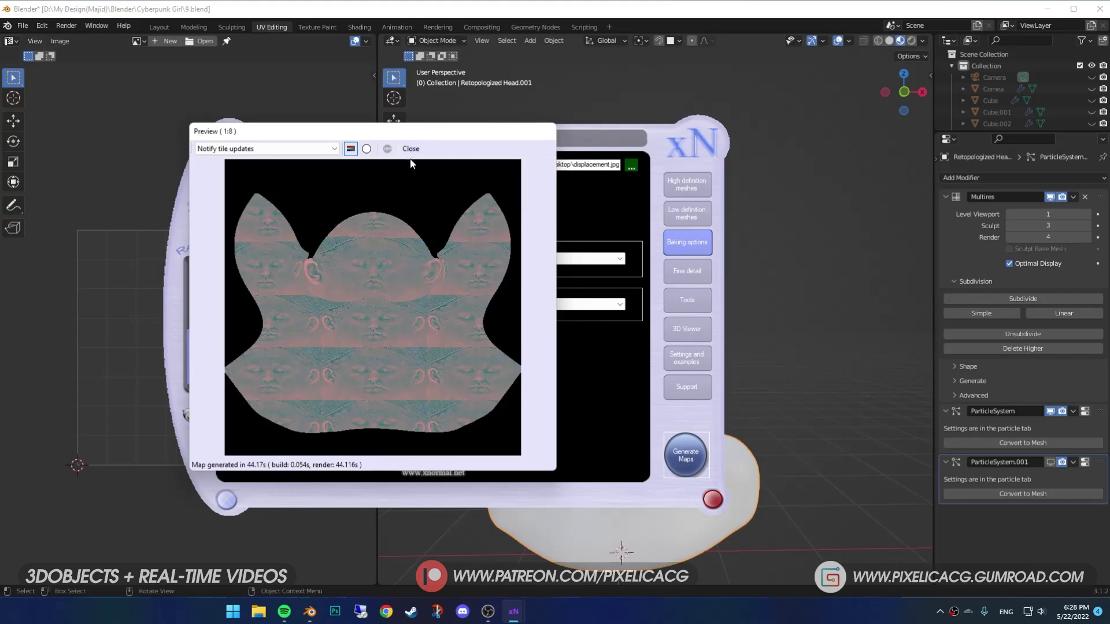
{"action": "left_click", "coordinate": [411, 149]}
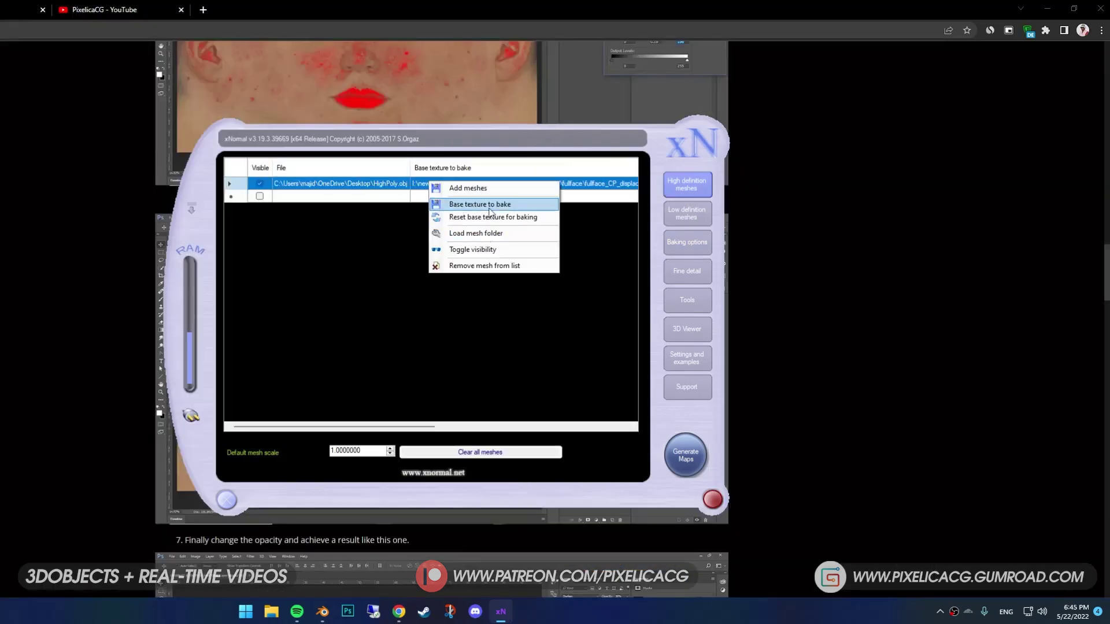
Step: Set fullface_CP_utility as the high-poly base texture for the next bake
{"action": "left_click", "coordinate": [490, 209]}
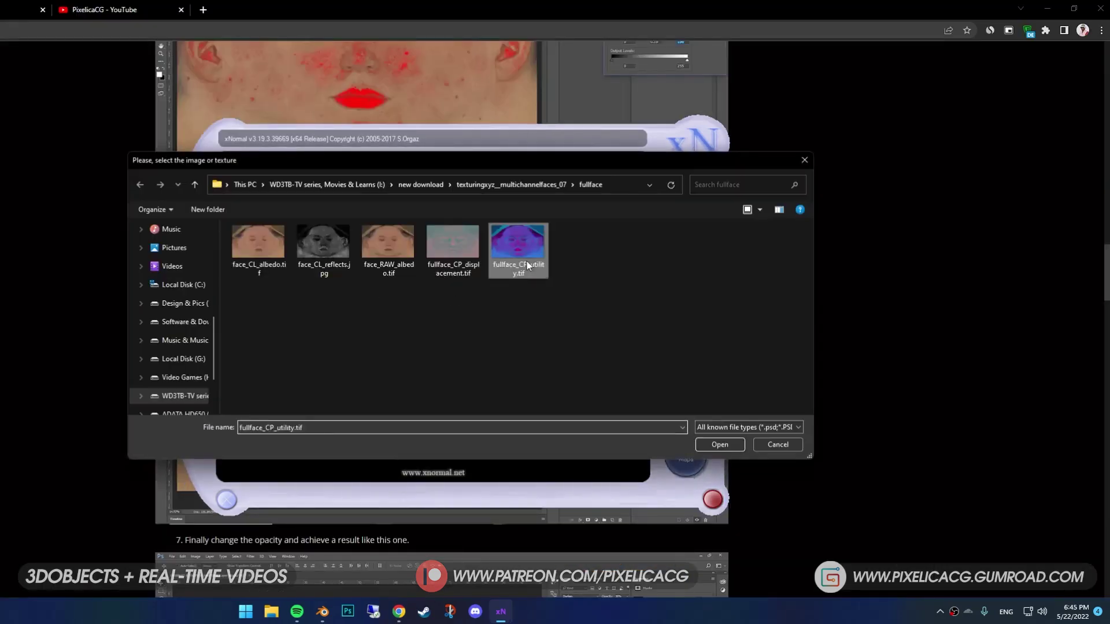
{"action": "double_click", "coordinate": [519, 240]}
{"action": "left_click", "coordinate": [687, 241]}
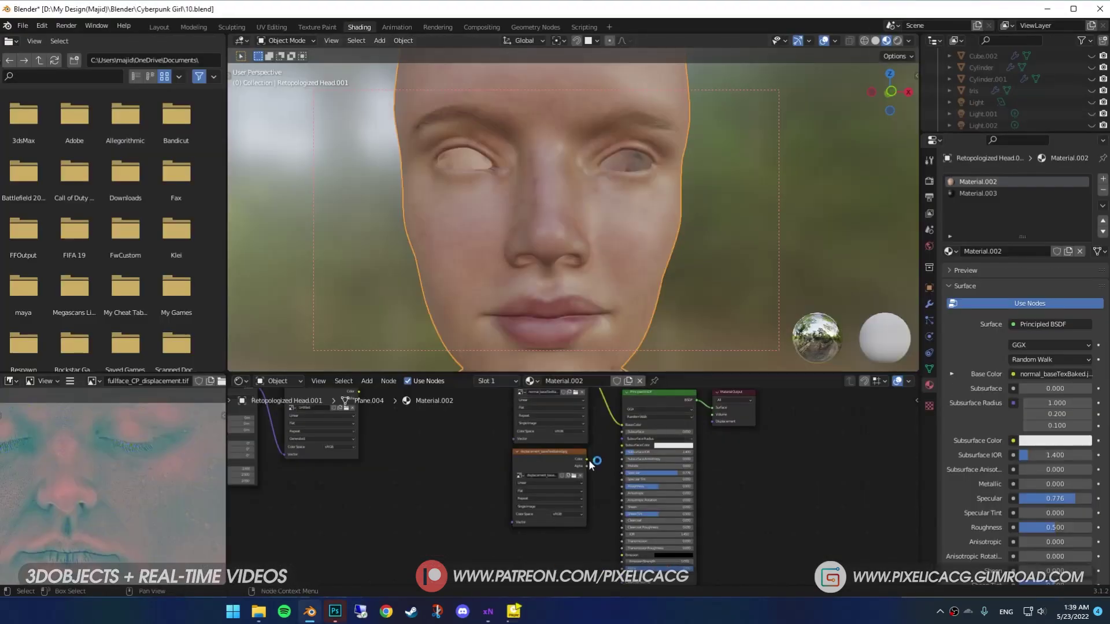
Step: Link the displacement texture to a Displacement node and the reflects texture to Specular
{"action": "left_click_drag", "start_coordinate": [589, 461], "coordinate": [685, 456]}
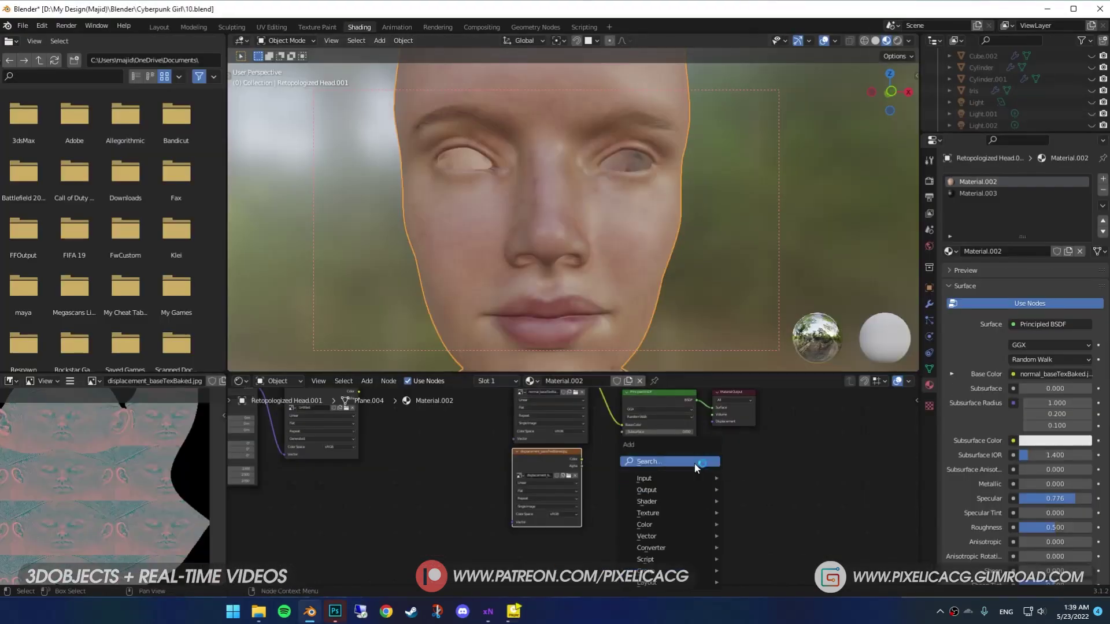
{"action": "type", "text": "disp"}
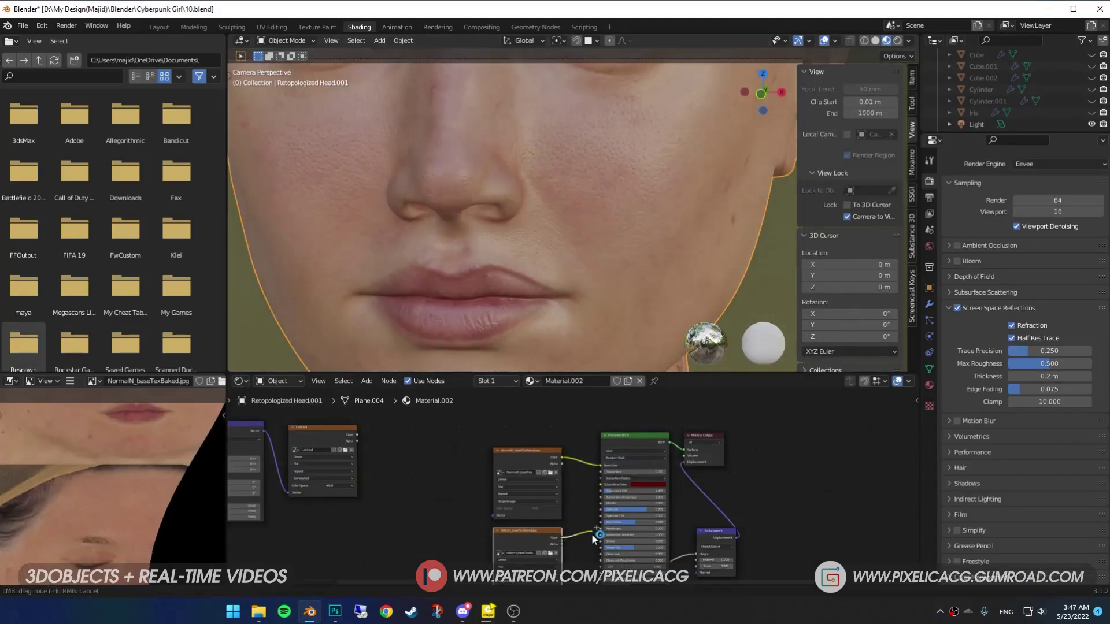
{"action": "left_click_drag", "start_coordinate": [601, 509], "coordinate": [601, 509]}
{"action": "mouse_move", "coordinate": [607, 218]}
{"action": "middle_mouse_down"}
{"action": "mouse_move", "coordinate": [582, 215]}
{"action": "mouse_move", "coordinate": [591, 248]}
{"action": "middle_mouse_up"}
Step: Position the face_CL_albedo stencil image over the lower part of the texture canvas
{"action": "scroll", "coordinate": [564, 520], "scroll_direction": "up", "scroll_amount": 1}
{"action": "scroll", "coordinate": [564, 520], "scroll_direction": "up", "scroll_amount": 1}
{"action": "scroll", "coordinate": [532, 250], "scroll_direction": "down", "scroll_amount": 3}
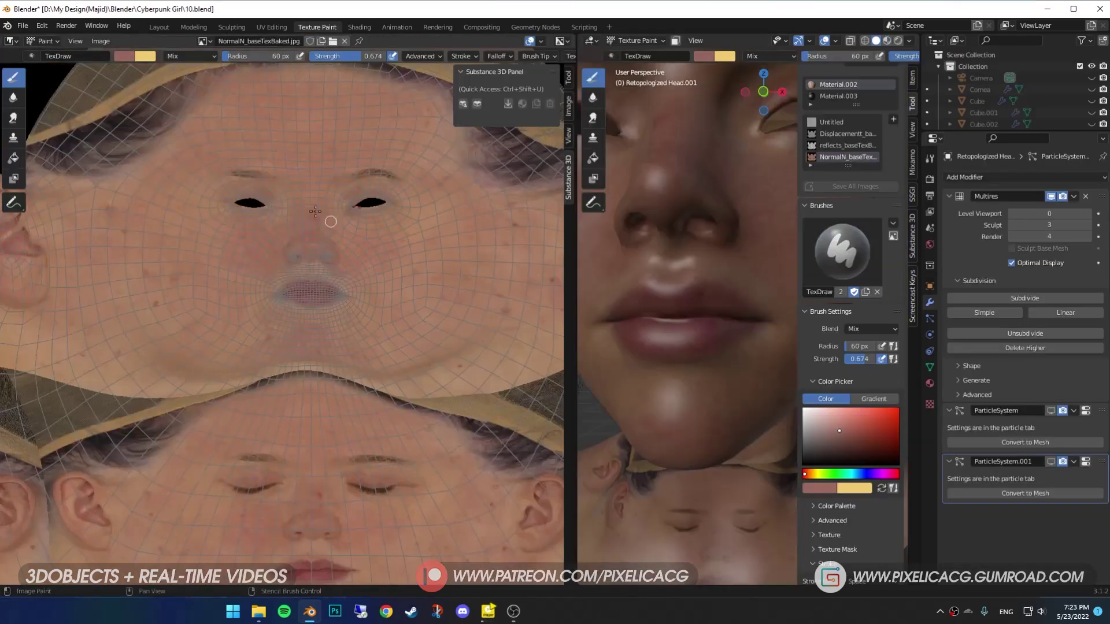
{"action": "left_click", "coordinate": [100, 41]}
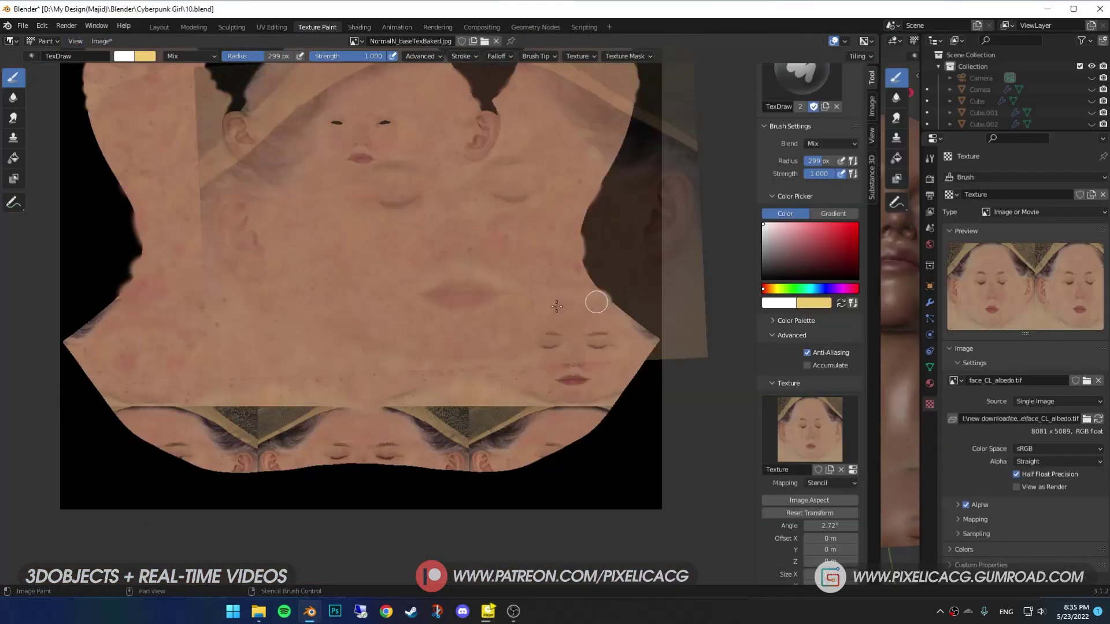
{"action": "right_click_drag", "start_coordinate": [595, 302], "coordinate": [465, 397]}
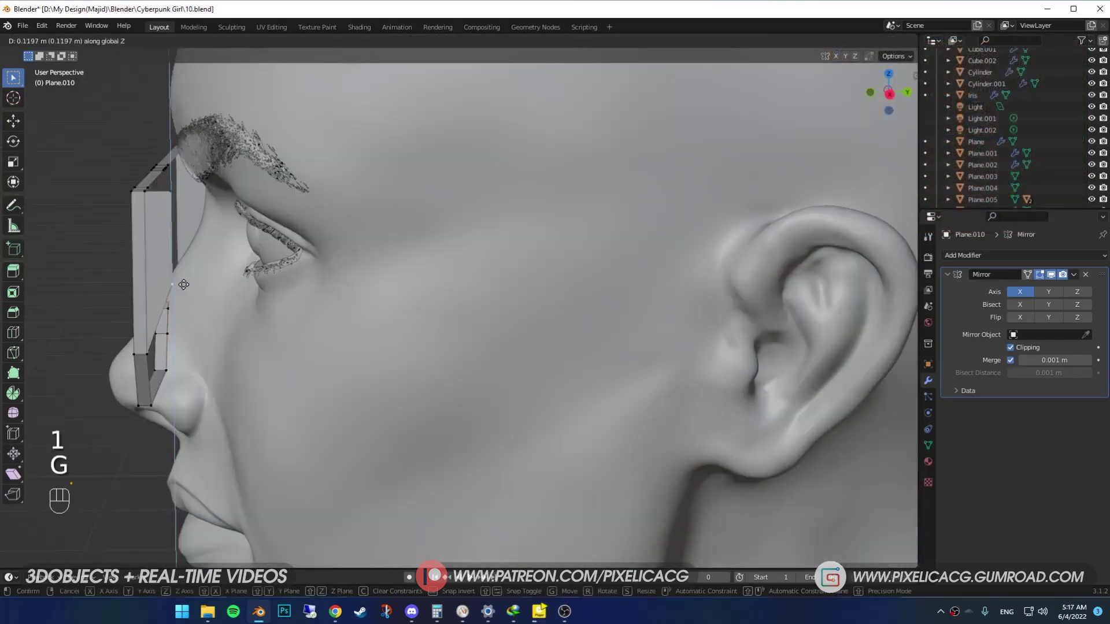
Step: Extrude the glasses arm back to the ear and rotate it to follow the head
{"action": "key", "text": "e"}
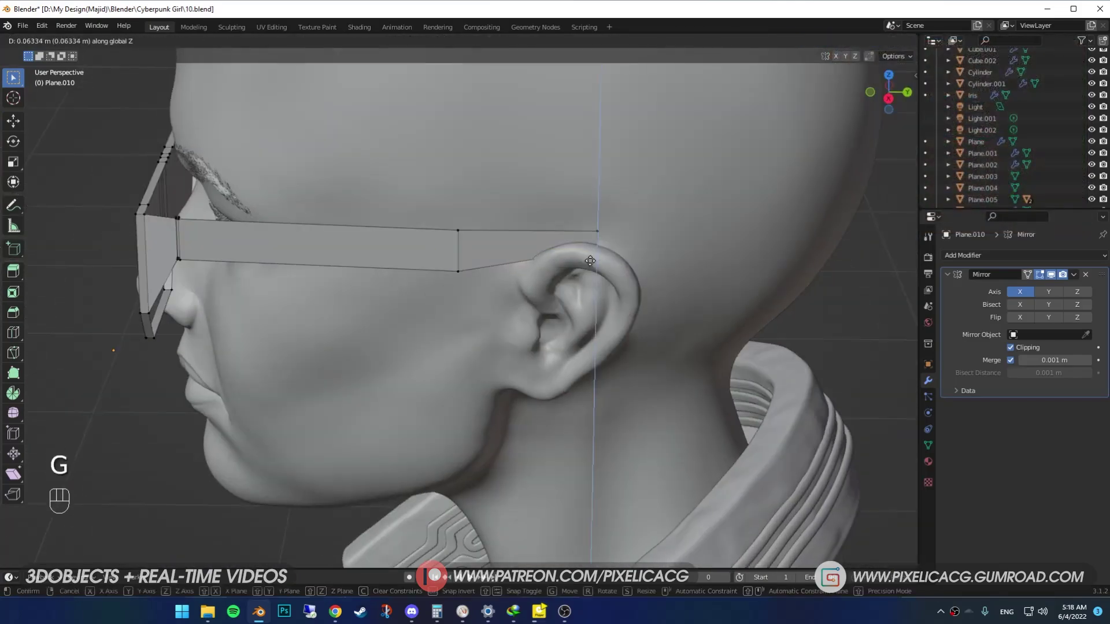
{"action": "key", "text": "r"}
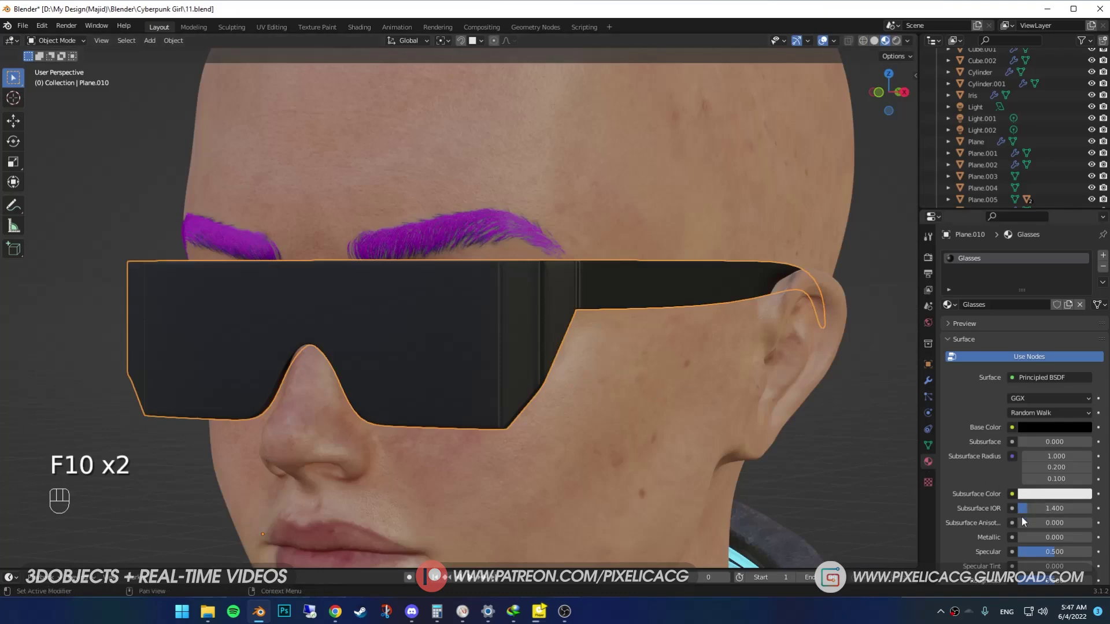
{"action": "scroll", "coordinate": [1021, 517], "scroll_direction": "down", "scroll_amount": 5}
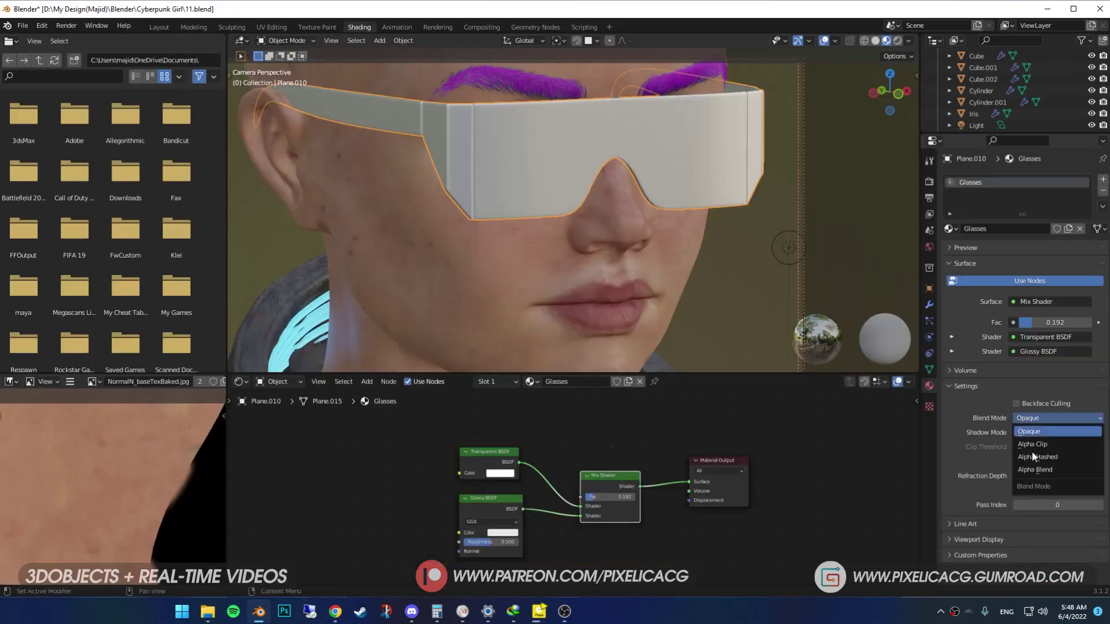
Step: Feed the Mix Shader into the output with factor 0.100, then unwrap the glasses UVs
{"action": "left_click", "coordinate": [1032, 452]}
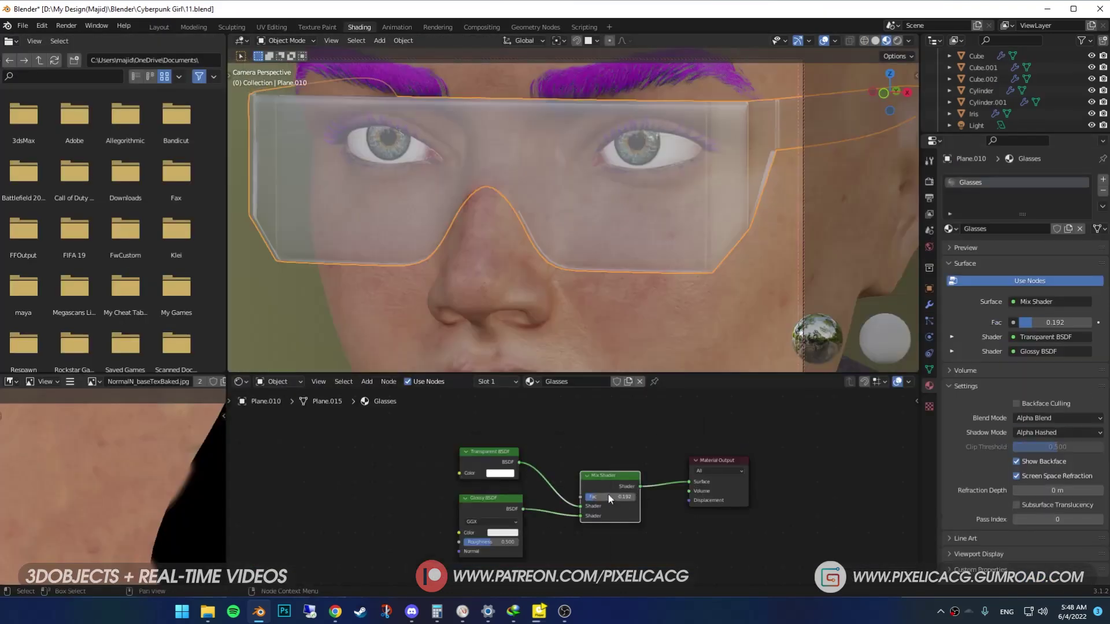
{"action": "left_click_drag", "start_coordinate": [608, 495], "coordinate": [589, 494]}
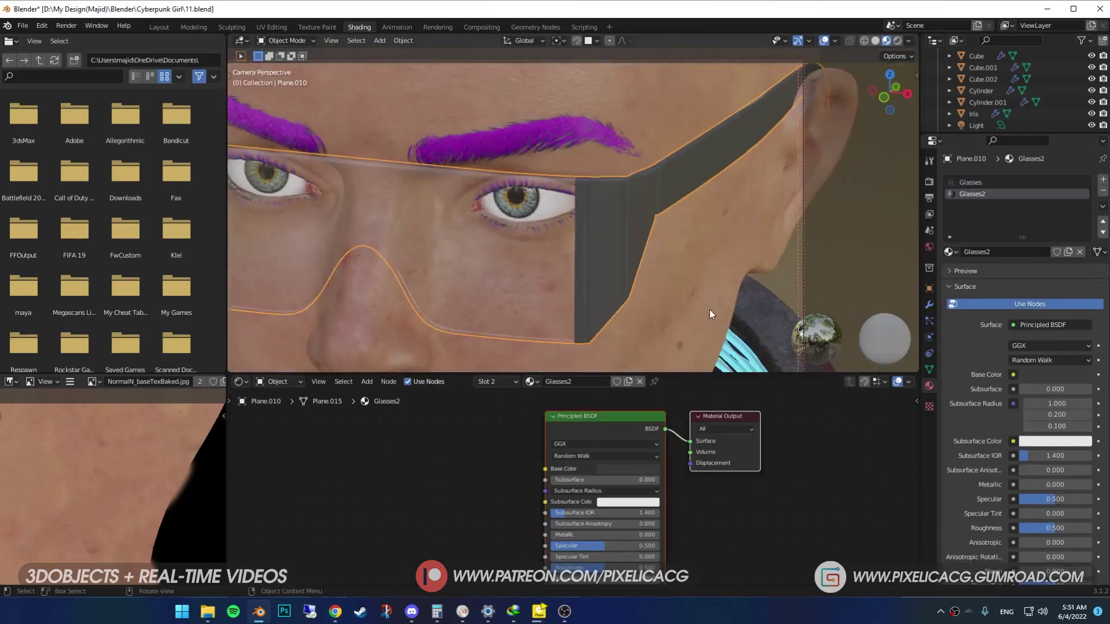
{"action": "middle_click_drag", "start_coordinate": [709, 310], "coordinate": [719, 279]}
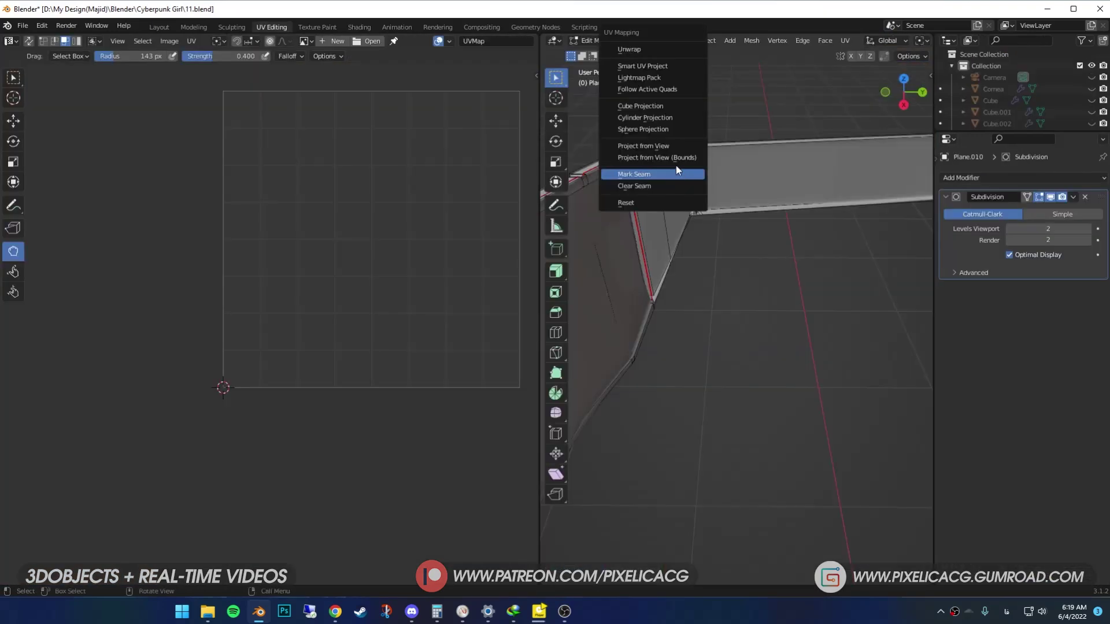
{"action": "left_click", "coordinate": [675, 167]}
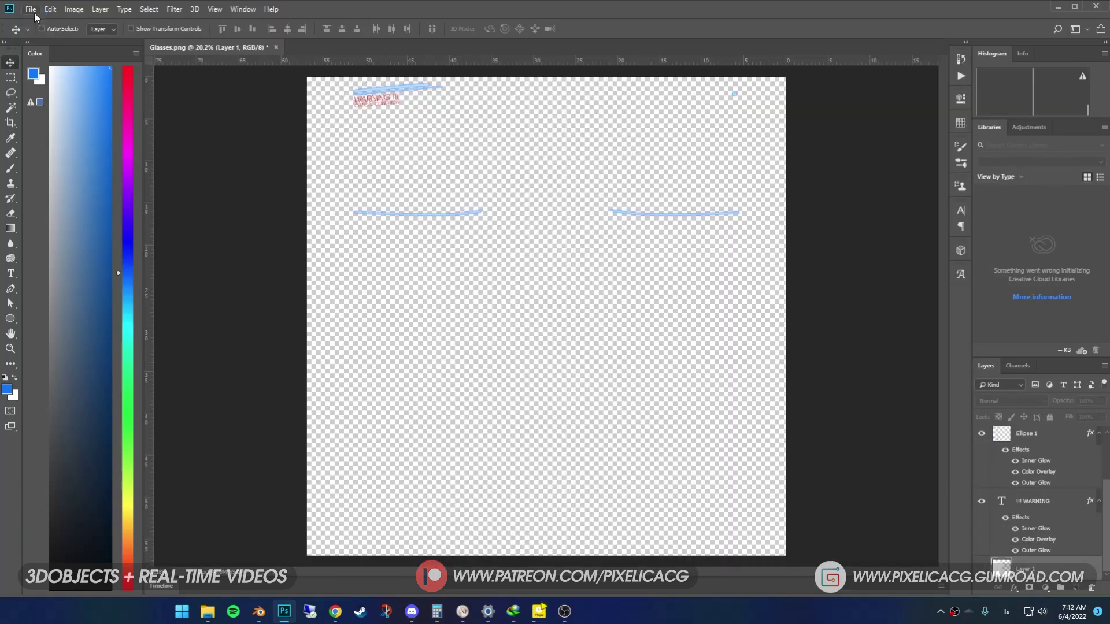
Step: Save the glasses texture in PNG format as Glasses.png
{"action": "left_click", "coordinate": [31, 9]}
{"action": "left_click", "coordinate": [40, 126]}
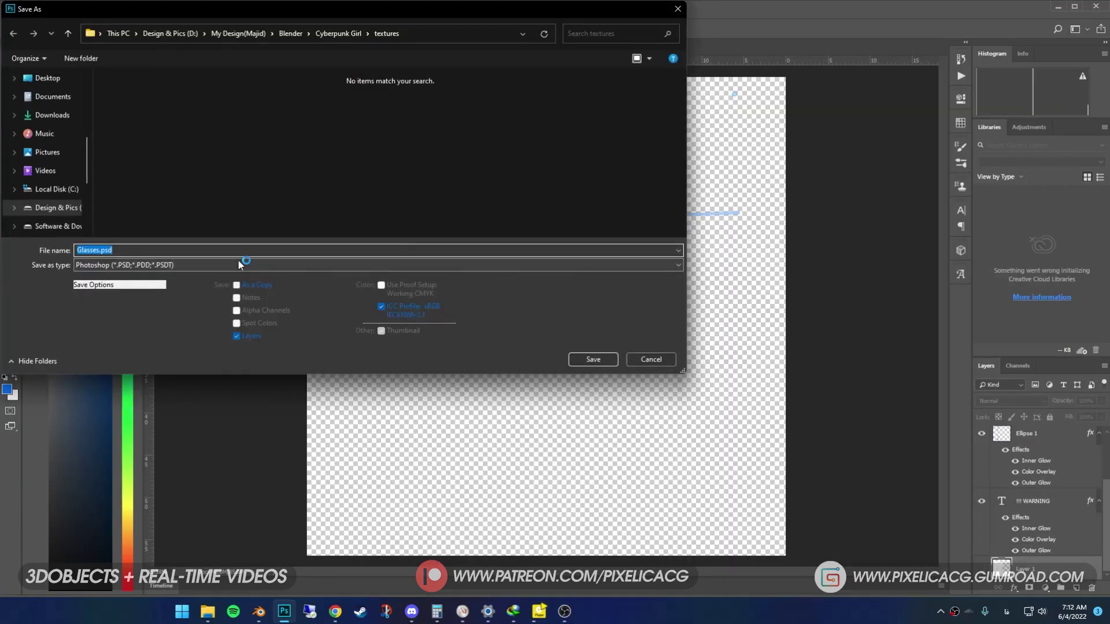
{"action": "left_click", "coordinate": [238, 264]}
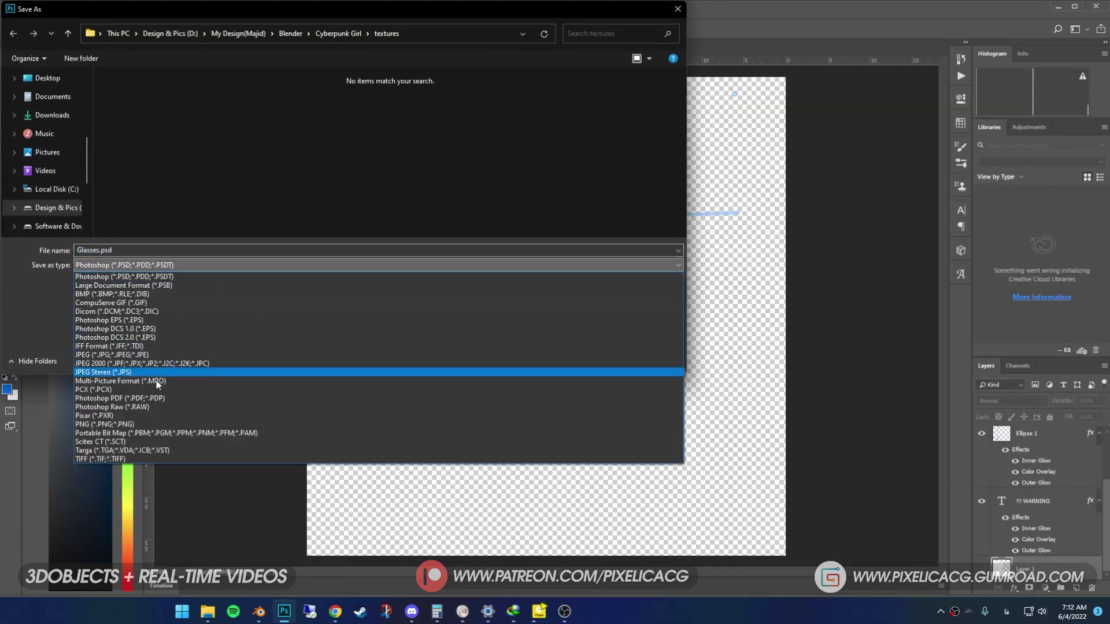
{"action": "left_click", "coordinate": [127, 423]}
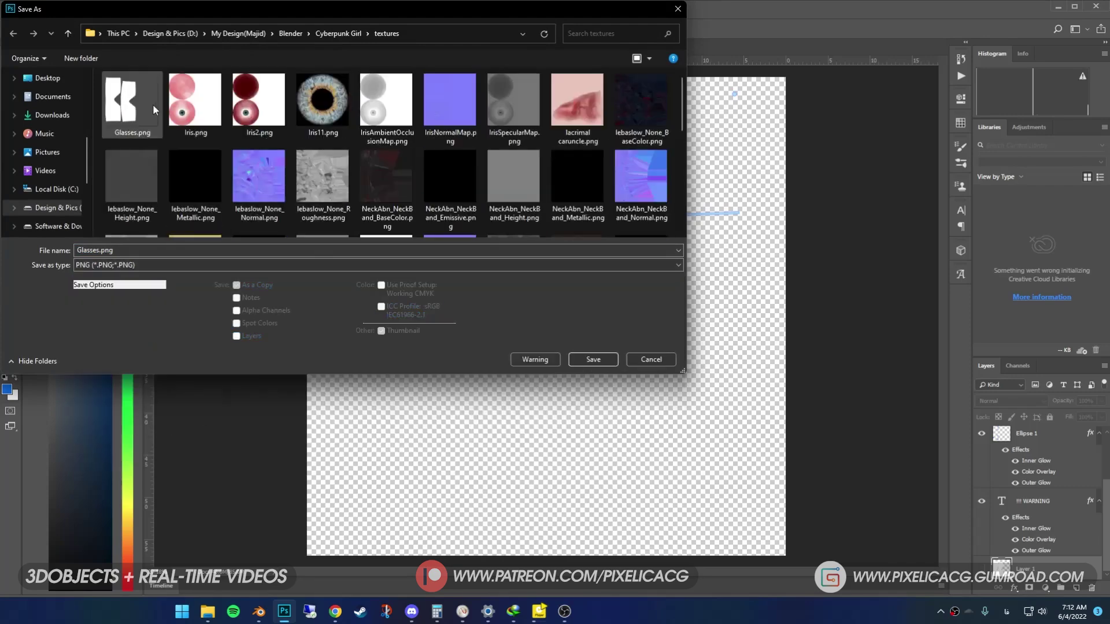
Step: Save the image, then feed the glasses image into an Emission node plugged into the second Mix Shader
{"action": "key", "text": "ctrl+s"}
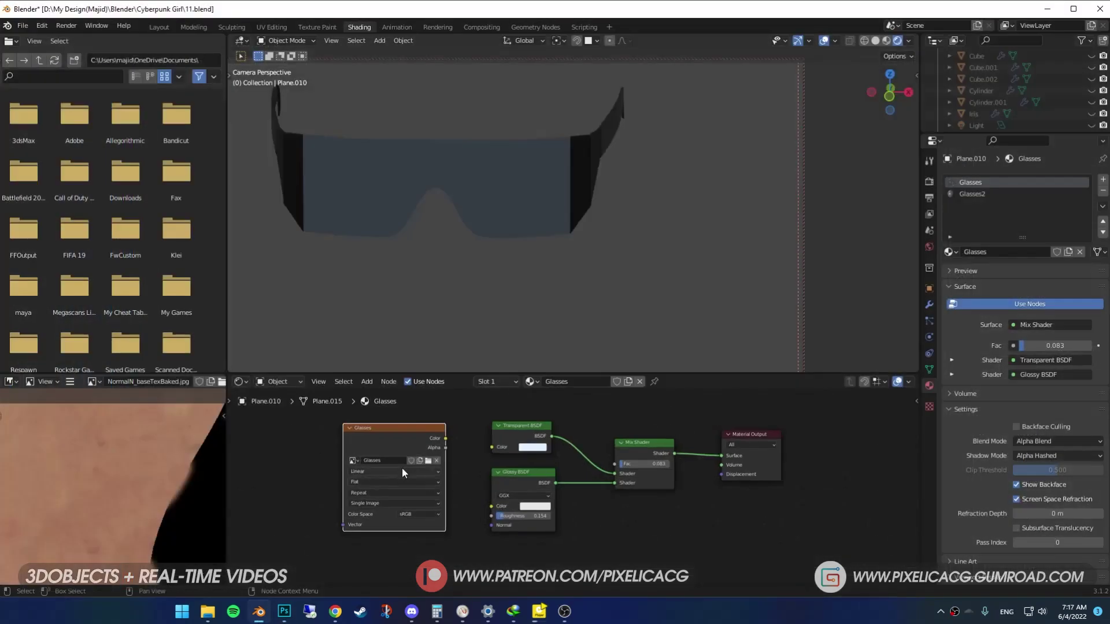
{"action": "scroll", "coordinate": [553, 483], "scroll_direction": "down", "scroll_amount": 2}
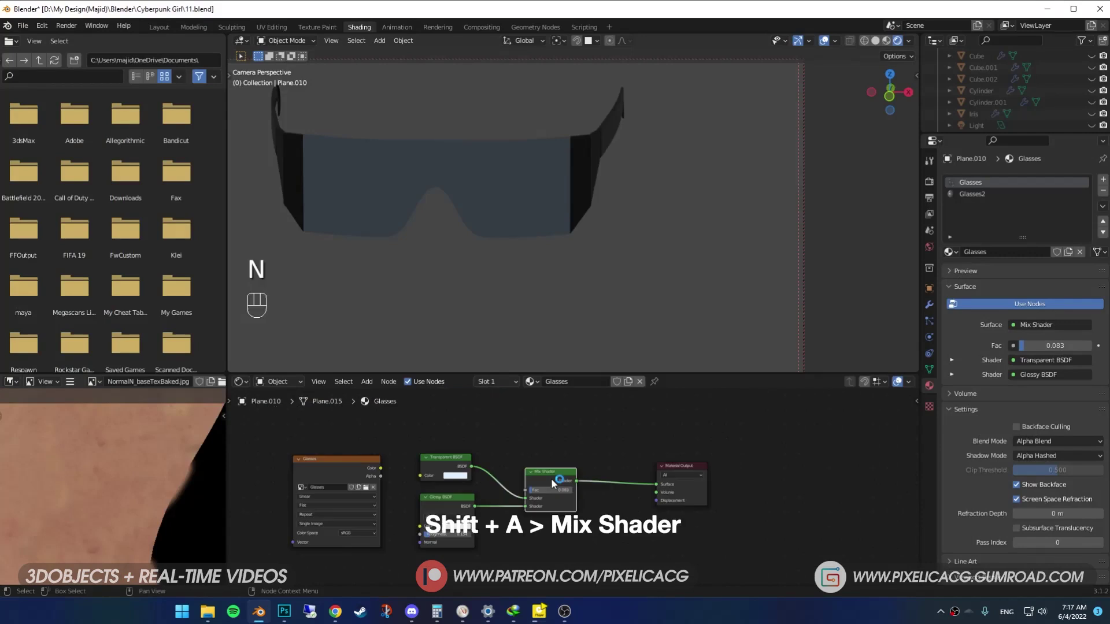
{"action": "key", "text": "shift+a"}
{"action": "type", "text": "e"}
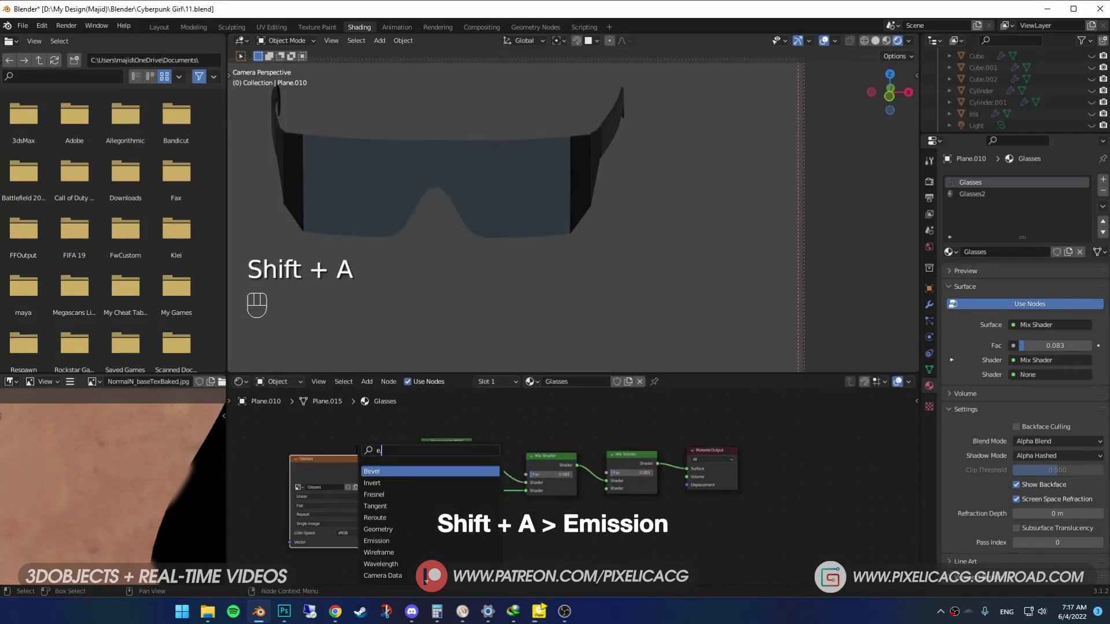
{"action": "left_click_drag", "start_coordinate": [525, 541], "coordinate": [601, 489]}
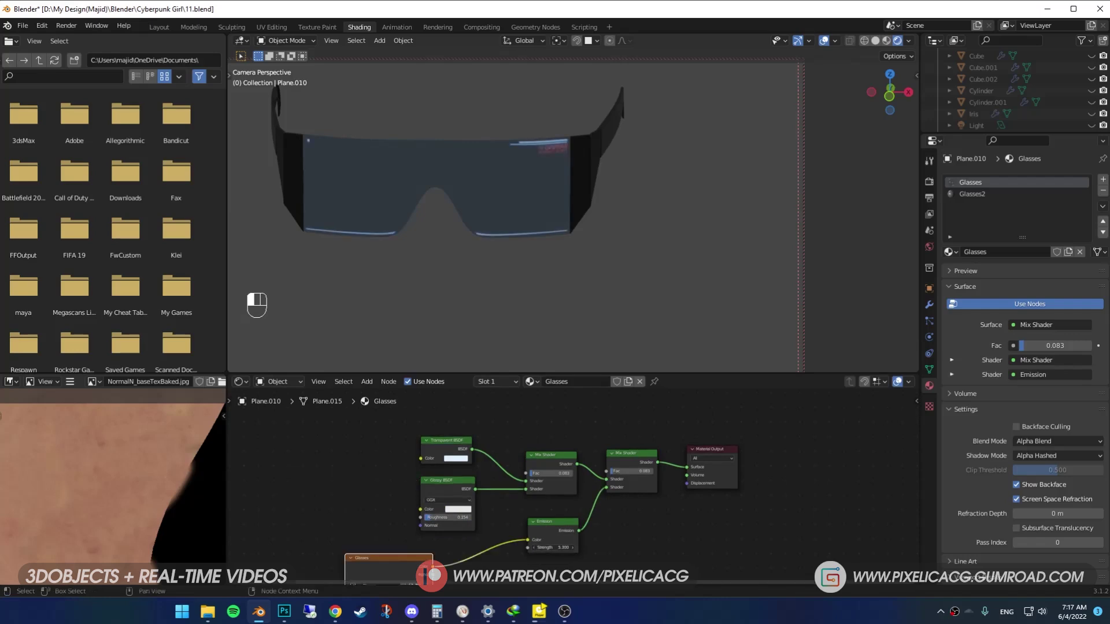
{"action": "middle_click_drag", "start_coordinate": [555, 294], "coordinate": [569, 300]}
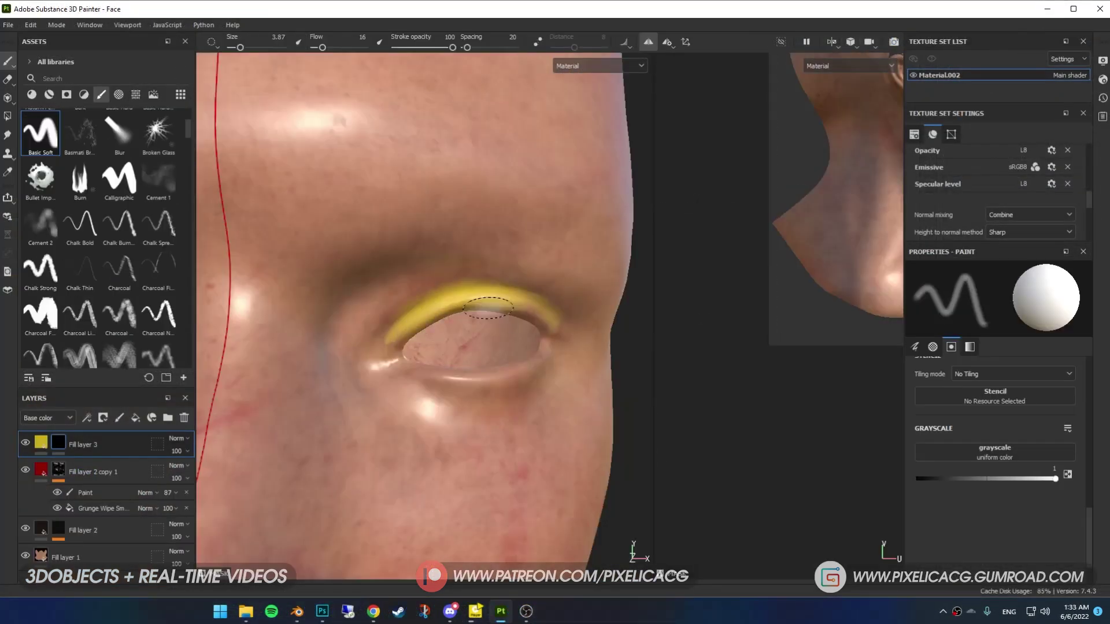
Step: Frame the eye corner close up and switch the paint value from white to black for the thin line
{"action": "left_click_drag", "start_coordinate": [487, 307], "coordinate": [427, 127], "text": "alt"}
{"action": "left_click_drag", "start_coordinate": [610, 315], "coordinate": [399, 365], "text": "alt"}
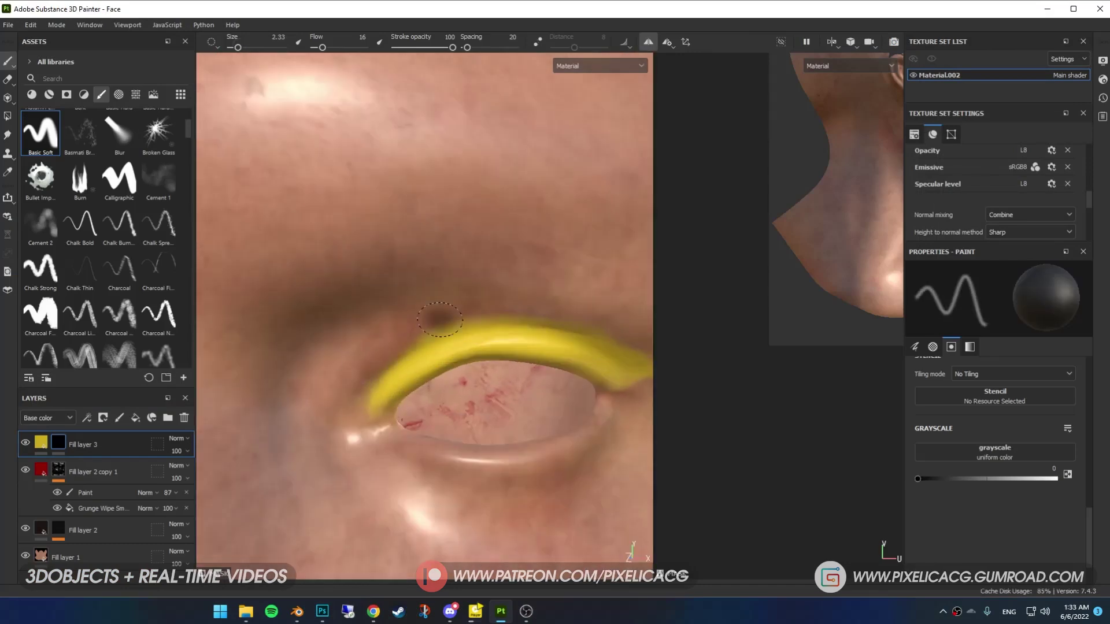
{"action": "key", "text": "x"}
{"action": "left_click_drag", "start_coordinate": [439, 319], "coordinate": [473, 351], "text": "alt"}
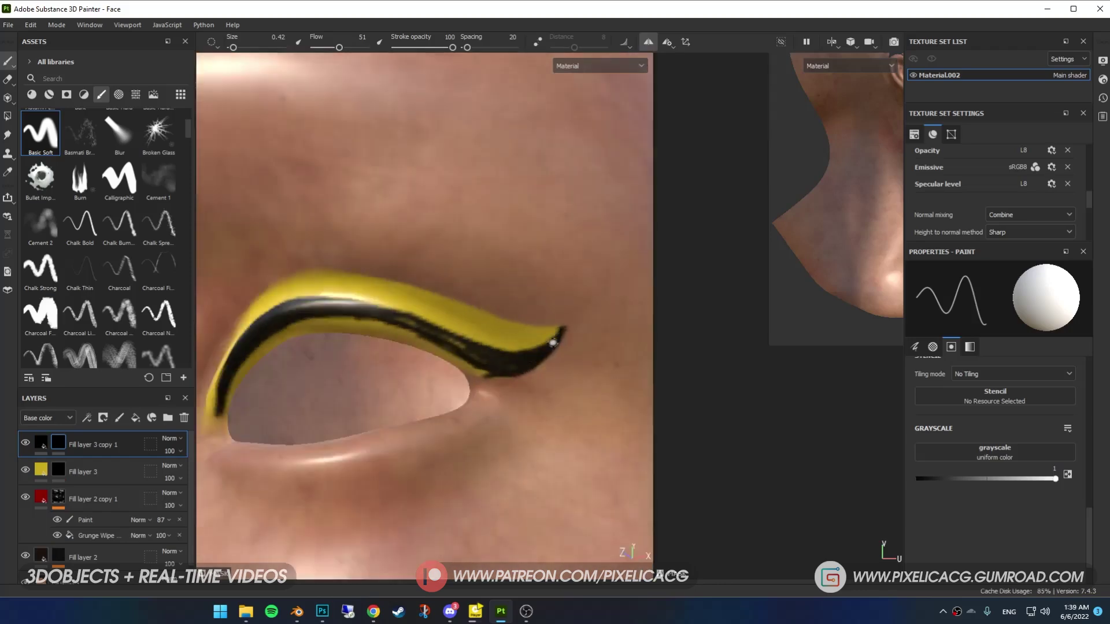
{"action": "mouse_move", "coordinate": [552, 343]}
{"action": "left_mouse_down", "text": "alt"}
{"action": "mouse_move", "coordinate": [411, 275]}
{"action": "mouse_move", "coordinate": [435, 299]}
{"action": "left_mouse_up", "text": "alt"}
{"action": "key", "text": "x"}
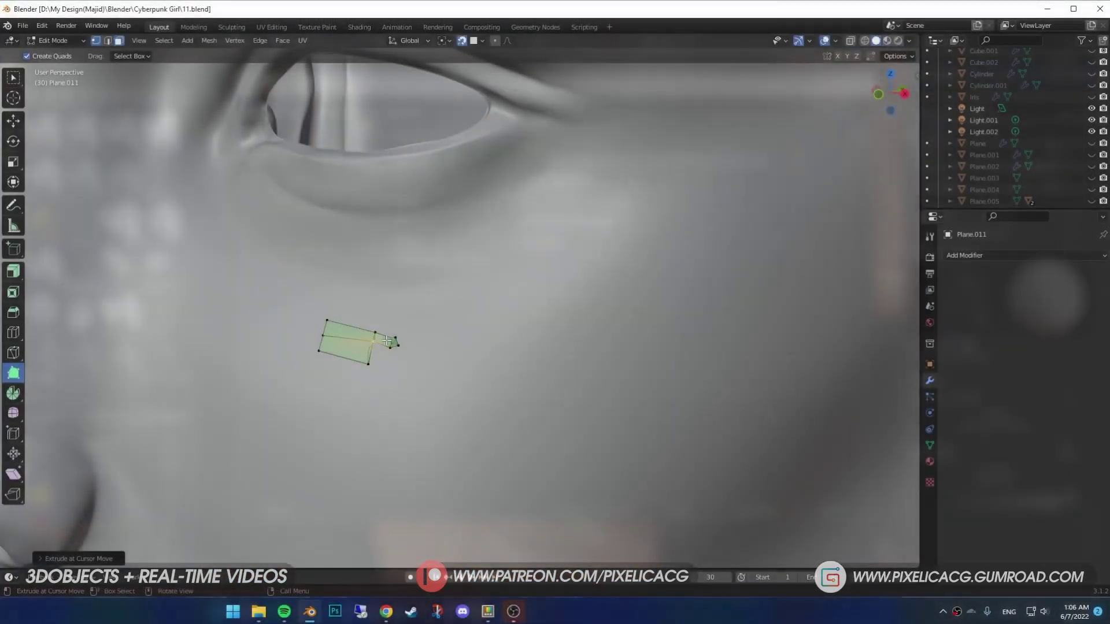
Step: Extend the strip further across the cheek and fix its tip position
{"action": "left_click_drag", "start_coordinate": [386, 339], "coordinate": [547, 277], "text": "ctrl"}
{"action": "middle_click_drag", "start_coordinate": [547, 277], "coordinate": [434, 309]}
{"action": "scroll", "coordinate": [469, 283], "scroll_direction": "up", "scroll_amount": 5}
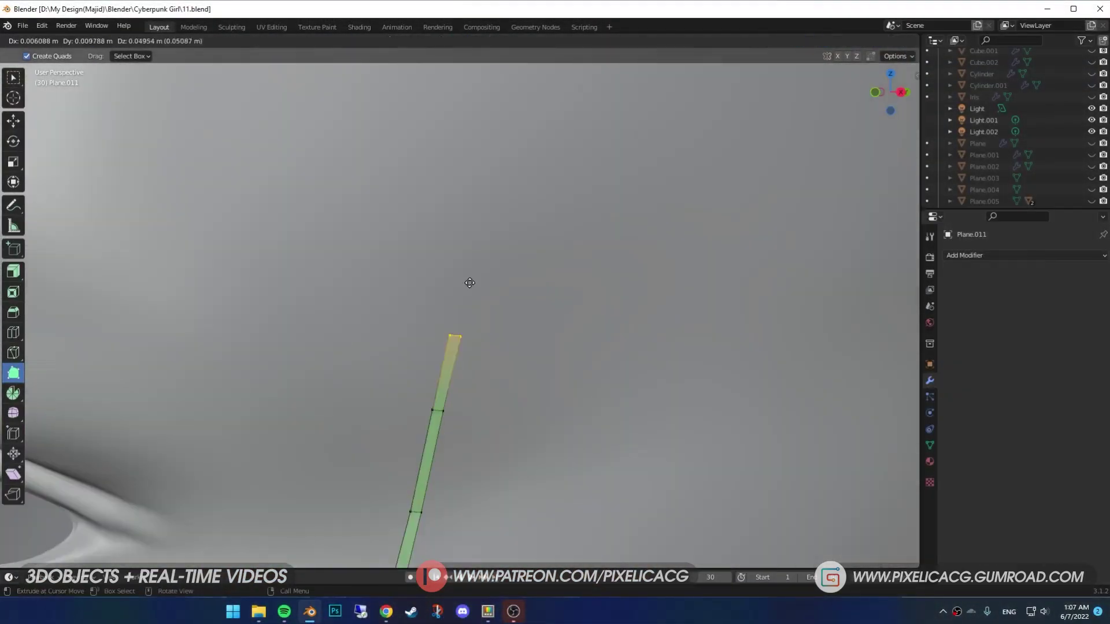
{"action": "left_click", "coordinate": [469, 282]}
{"action": "scroll", "coordinate": [465, 247], "scroll_direction": "up", "scroll_amount": 2}
{"action": "scroll", "coordinate": [479, 253], "scroll_direction": "down", "scroll_amount": 5}
Step: Extrude another strip segment, reposition its tip, and return to Object Mode
{"action": "right_click", "coordinate": [450, 367], "text": "ctrl"}
{"action": "middle_click_drag", "start_coordinate": [451, 367], "coordinate": [439, 324]}
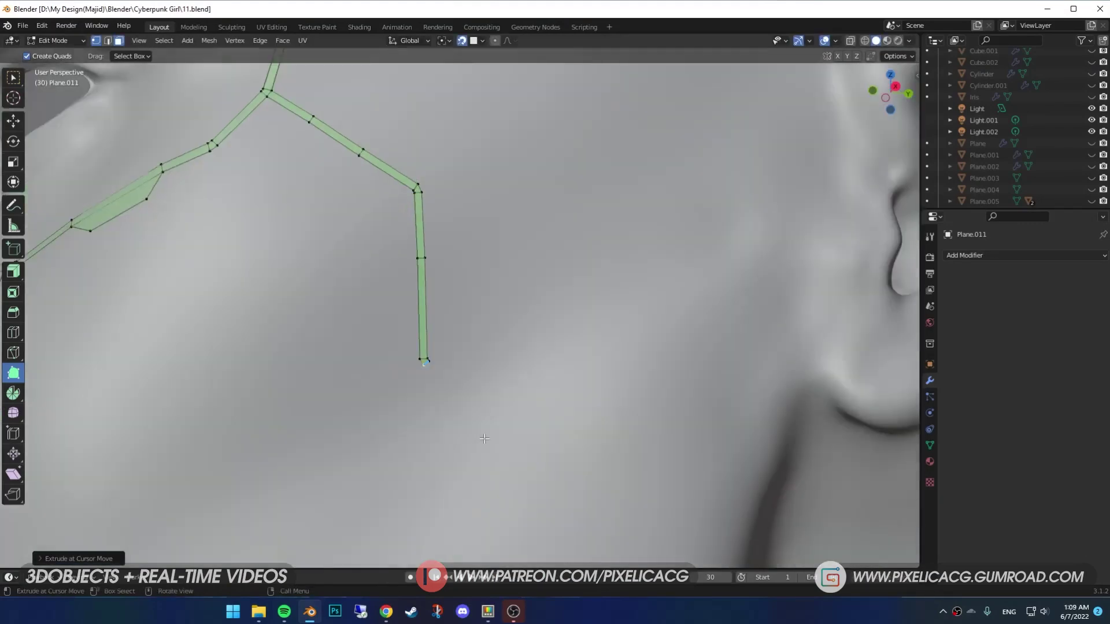
{"action": "scroll", "coordinate": [439, 323], "scroll_direction": "up", "scroll_amount": 5}
{"action": "key", "text": "g"}
{"action": "key", "text": "Tab"}
{"action": "scroll", "coordinate": [402, 402], "scroll_direction": "down", "scroll_amount": 5}
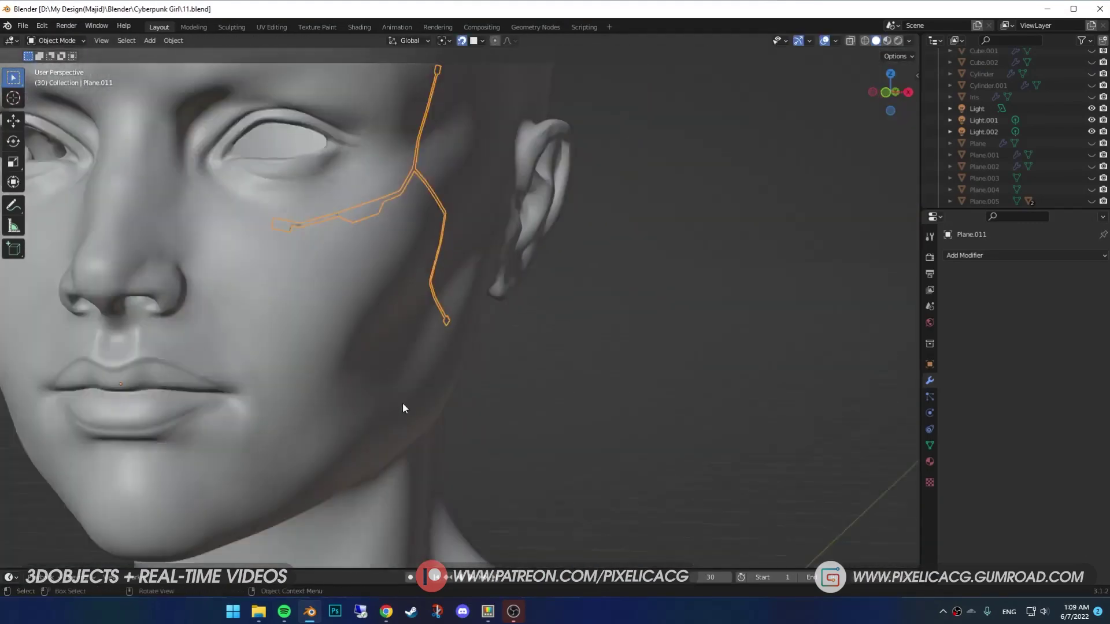
Step: Add a Mirror modifier to the cheek strips and save the blend file
{"action": "middle_click_drag", "start_coordinate": [402, 402], "coordinate": [810, 293]}
{"action": "left_click", "coordinate": [994, 255]}
{"action": "left_click", "coordinate": [887, 412]}
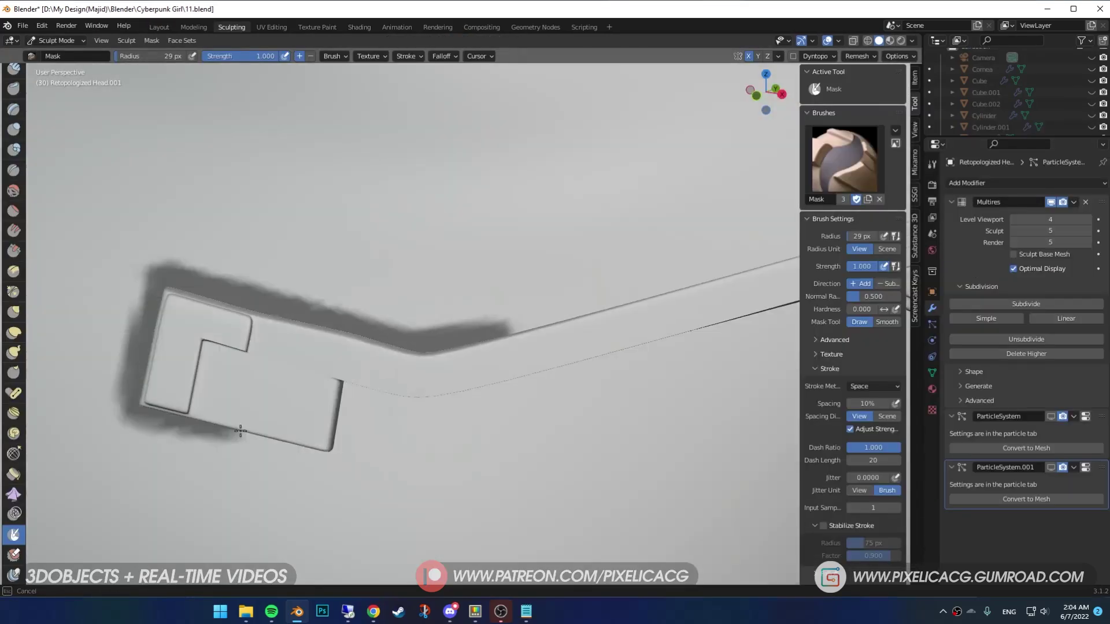
{"action": "mouse_move", "coordinate": [218, 376]}
{"action": "middle_mouse_down", "text": "shift"}
{"action": "mouse_move", "coordinate": [315, 322]}
{"action": "mouse_move", "coordinate": [365, 406]}
{"action": "middle_mouse_up", "text": "shift"}
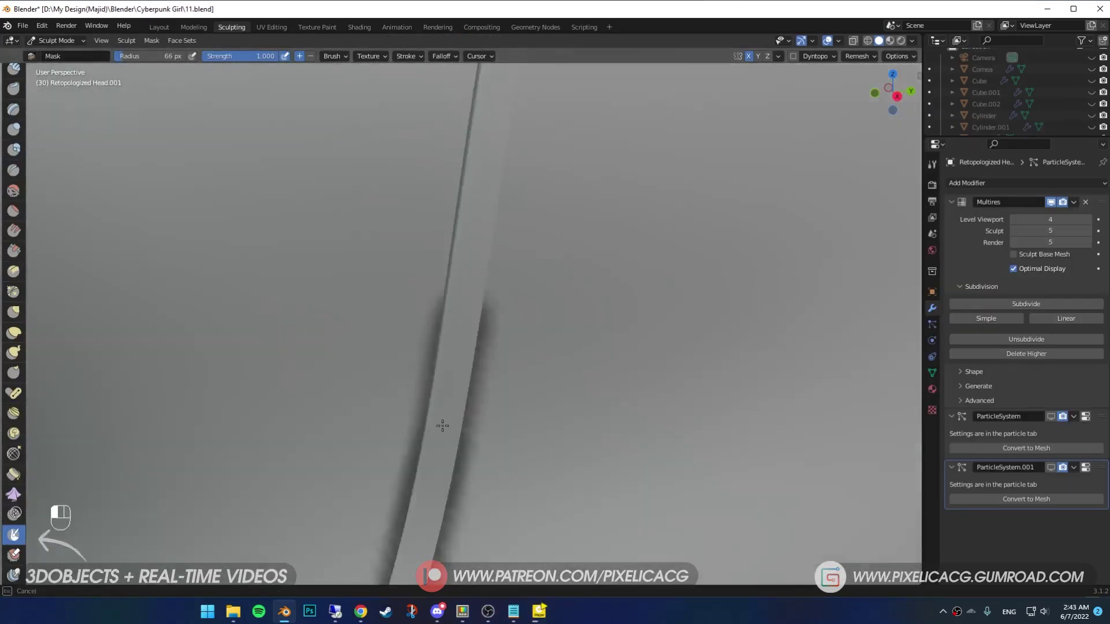
{"action": "scroll", "coordinate": [441, 426], "scroll_direction": "down", "scroll_amount": 5}
{"action": "key", "text": "ctrl+s"}
Step: Invert the mask to protect the head and enlarge the sculpt brush
{"action": "scroll", "coordinate": [454, 442], "scroll_direction": "up", "scroll_amount": 5}
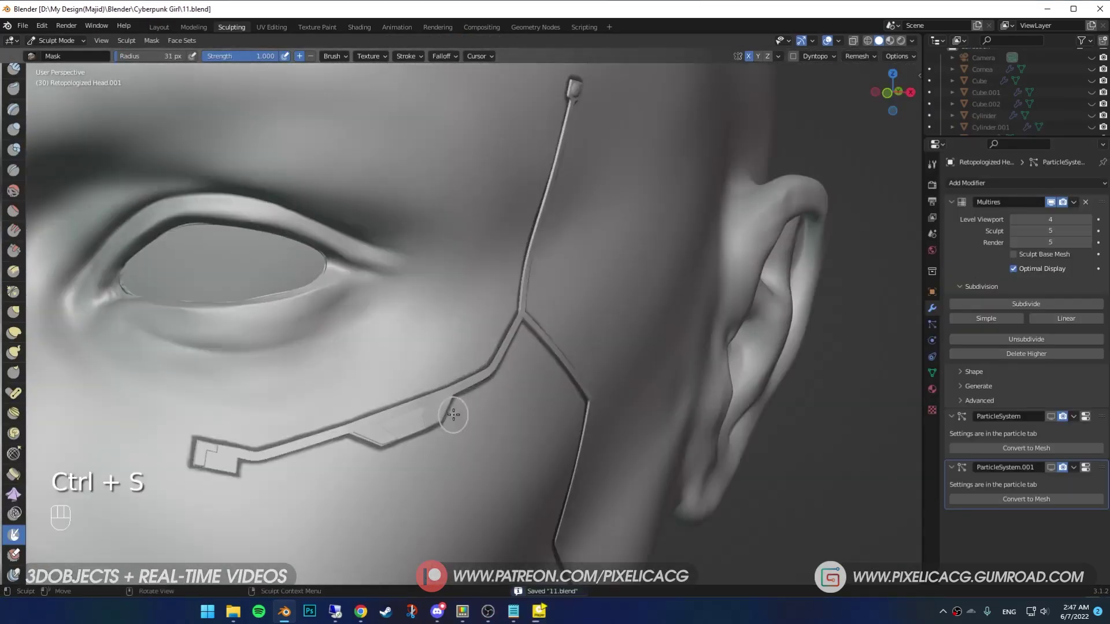
{"action": "key", "text": "ctrl+i"}
{"action": "left_click", "coordinate": [485, 433]}
{"action": "mouse_move", "coordinate": [486, 433]}
{"action": "middle_mouse_down"}
{"action": "mouse_move", "coordinate": [508, 416]}
{"action": "mouse_move", "coordinate": [653, 474]}
{"action": "middle_mouse_up"}
{"action": "key", "text": "f"}
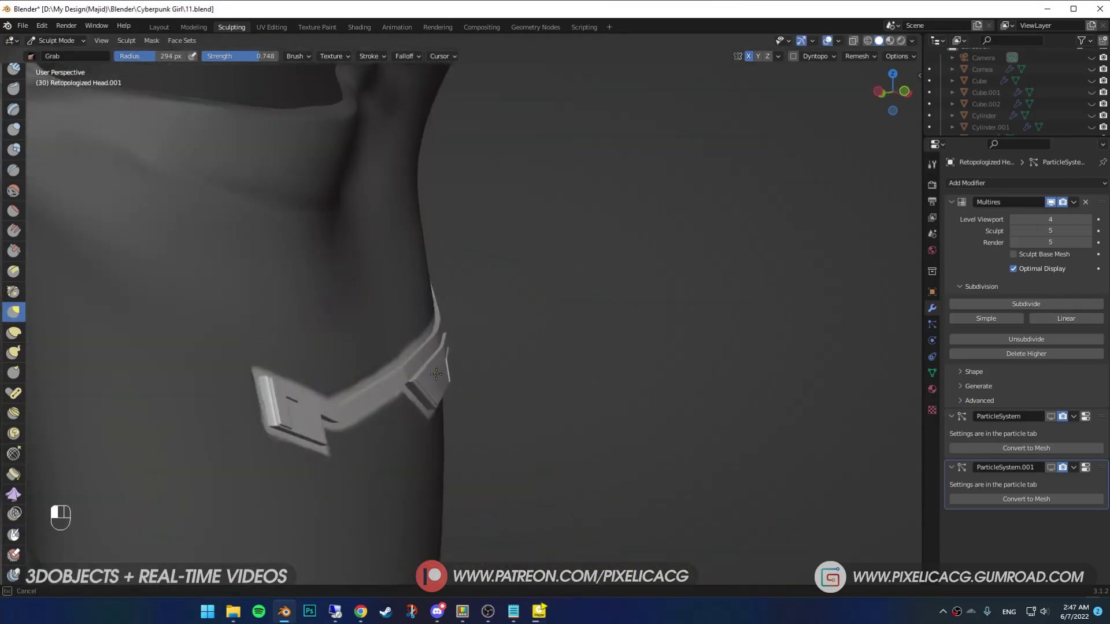
{"action": "key", "text": "ctrl+i"}
Step: Inflate the masked cheek strip, then undo the last sculpt strokes
{"action": "scroll", "coordinate": [303, 351], "scroll_direction": "up", "scroll_amount": 5}
{"action": "key", "text": "i"}
{"action": "scroll", "coordinate": [303, 351], "scroll_direction": "up", "scroll_amount": 3}
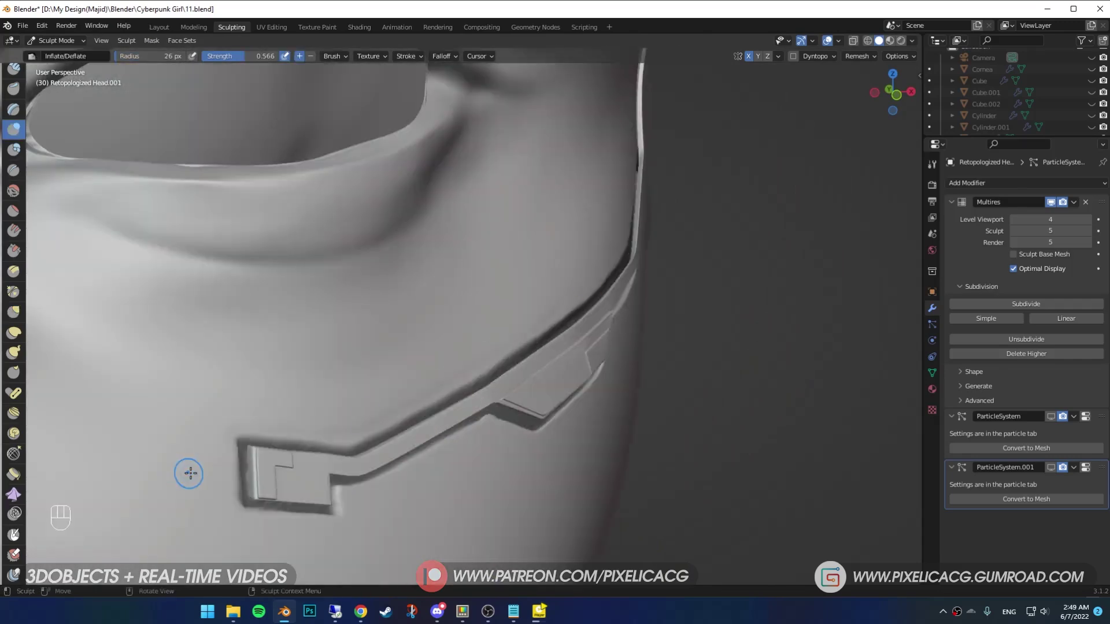
{"action": "middle_click_drag", "start_coordinate": [223, 507], "coordinate": [296, 448]}
{"action": "middle_click_drag", "start_coordinate": [486, 367], "coordinate": [583, 437]}
{"action": "key", "text": "ctrl+z"}
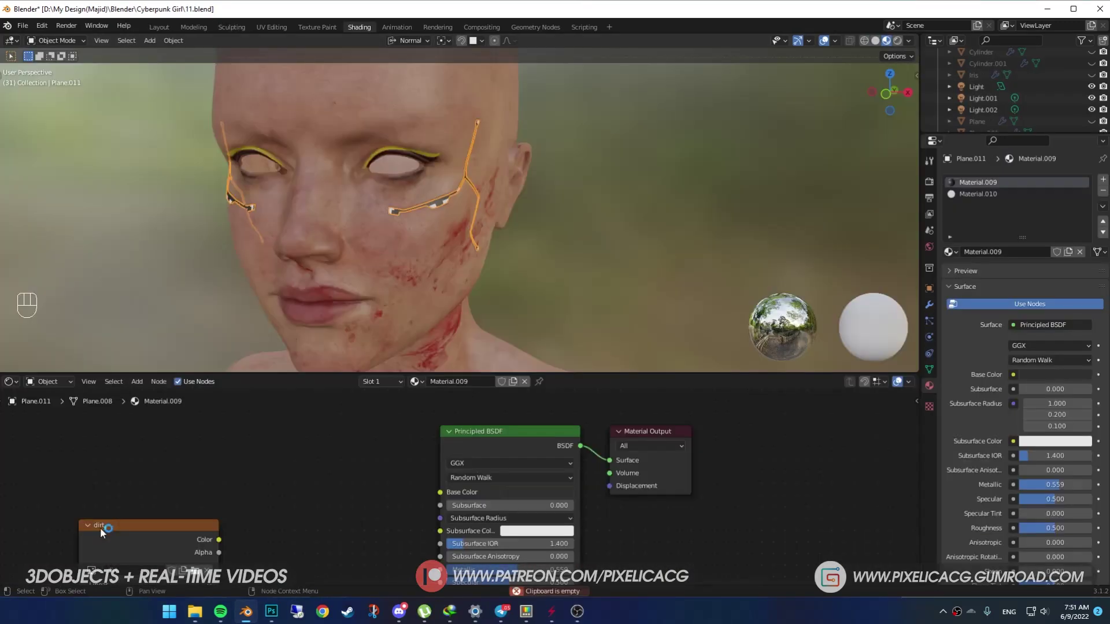
Step: Connect the dirt texture to both Metallic and Roughness of the strips' shader
{"action": "left_click_drag", "start_coordinate": [99, 527], "coordinate": [204, 448]}
{"action": "left_click", "coordinate": [248, 462], "text": "ctrl+shift"}
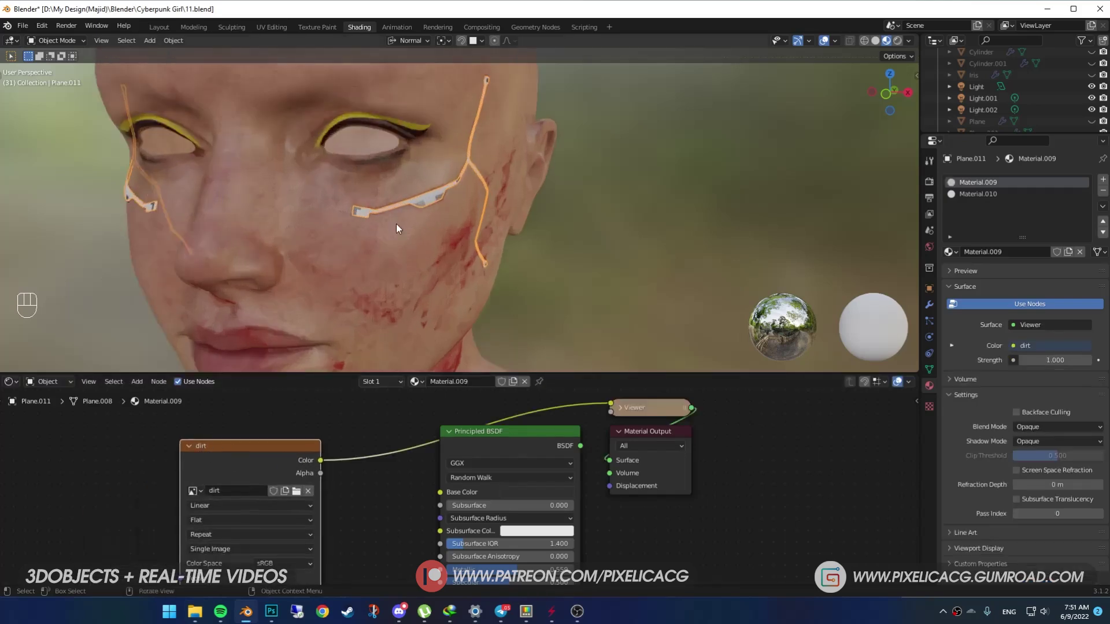
{"action": "scroll", "coordinate": [393, 226], "scroll_direction": "up", "scroll_amount": 6}
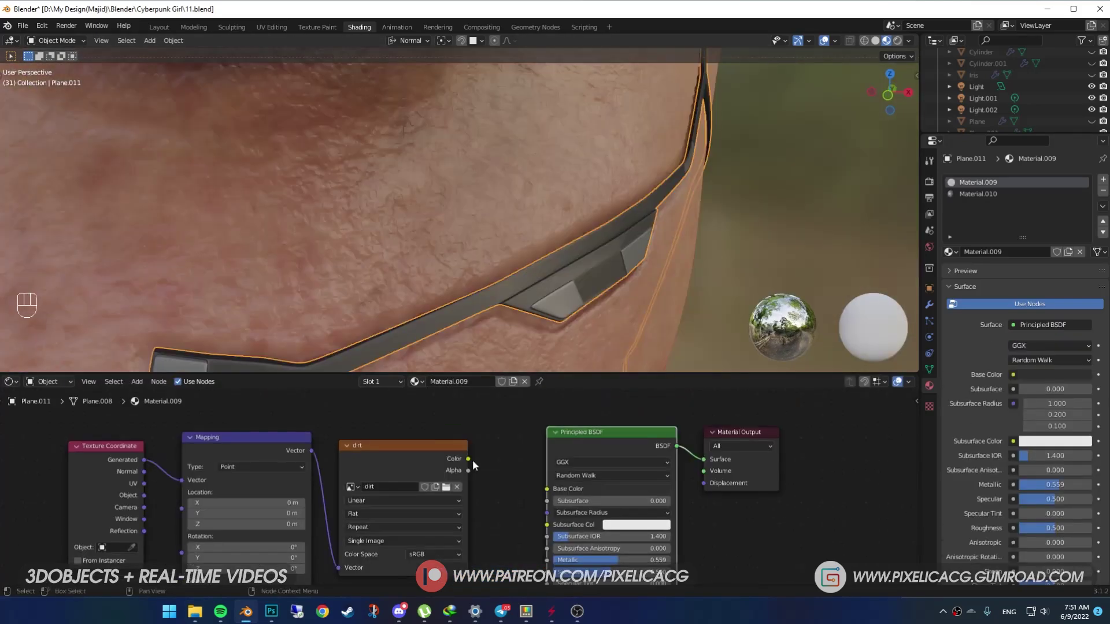
{"action": "left_click_drag", "start_coordinate": [468, 459], "coordinate": [547, 559]}
{"action": "middle_click_drag", "start_coordinate": [522, 584], "coordinate": [522, 501]}
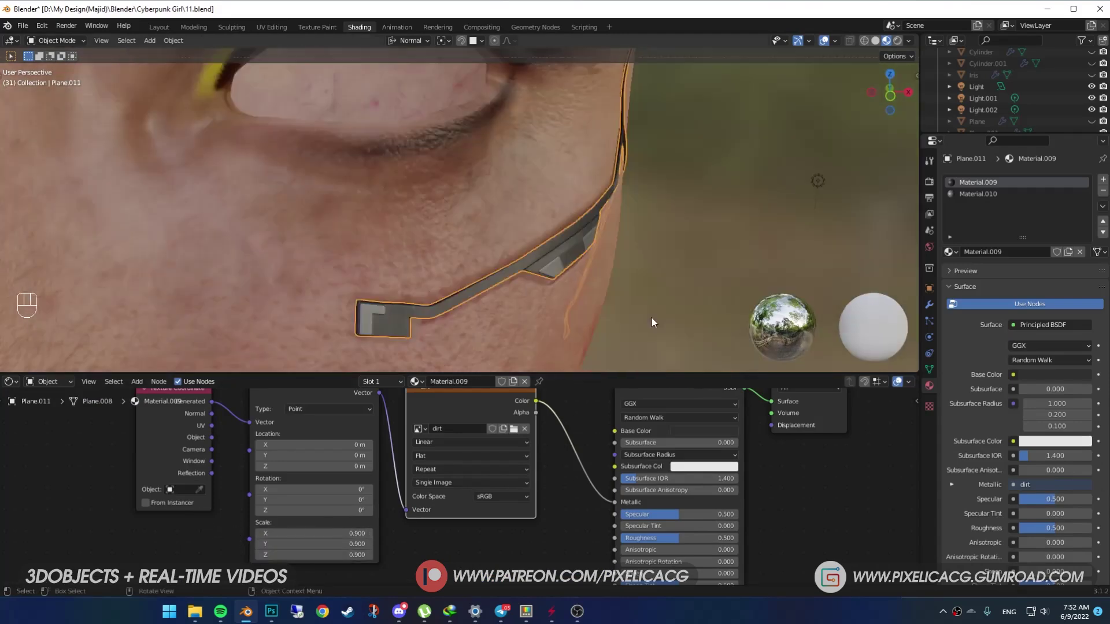
{"action": "scroll", "coordinate": [650, 304], "scroll_direction": "up", "scroll_amount": 5}
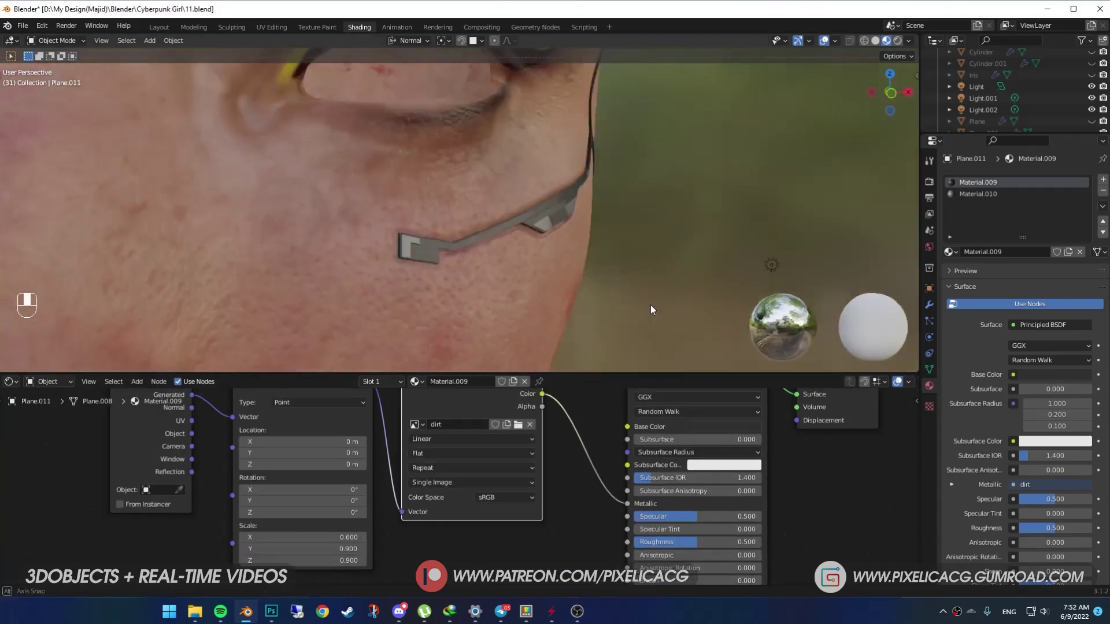
{"action": "left_click_drag", "start_coordinate": [624, 545], "coordinate": [627, 542]}
Step: Insert a Bright/Contrast node into the dirt-to-Roughness link
{"action": "key", "text": "shift+a"}
{"action": "type", "text": "bri"}
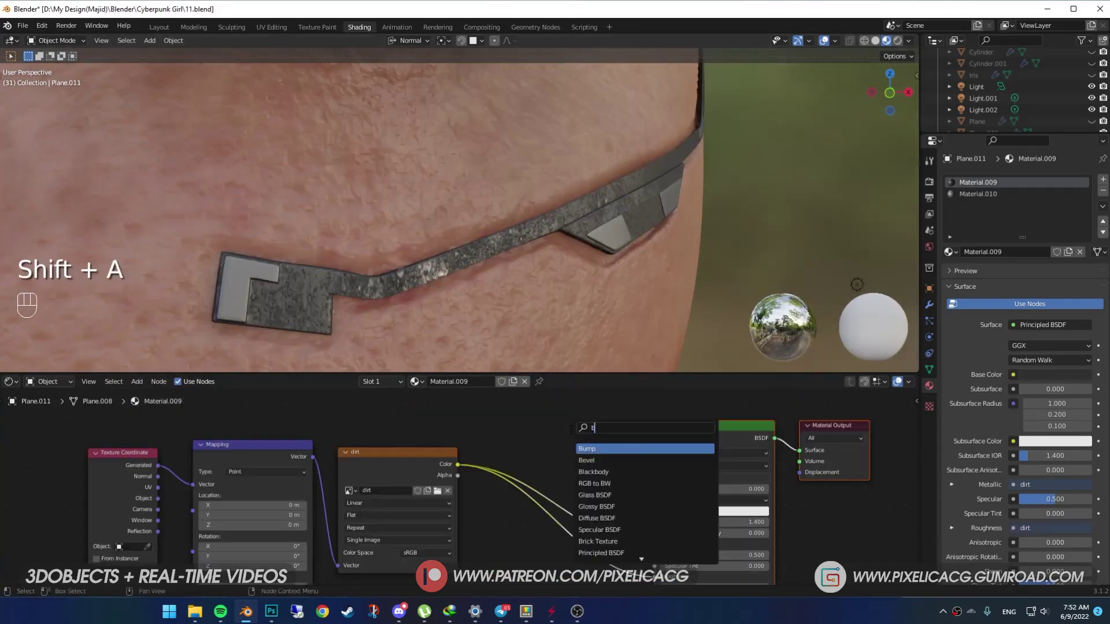
{"action": "key", "text": "Return"}
{"action": "left_click", "coordinate": [576, 549]}
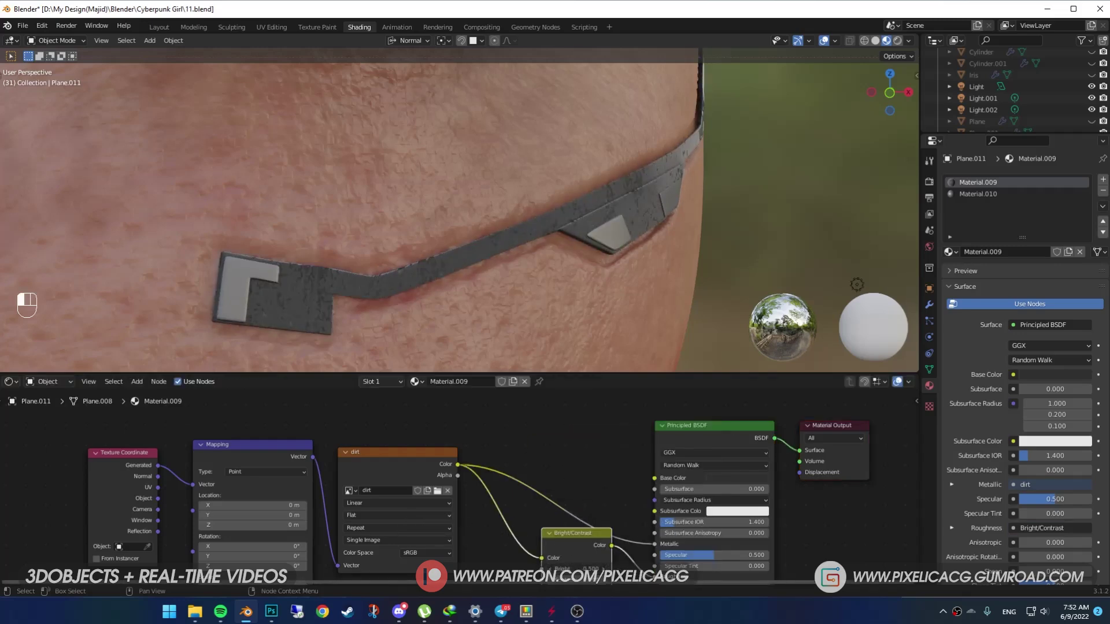
{"action": "middle_click_drag", "start_coordinate": [582, 594], "coordinate": [557, 500]}
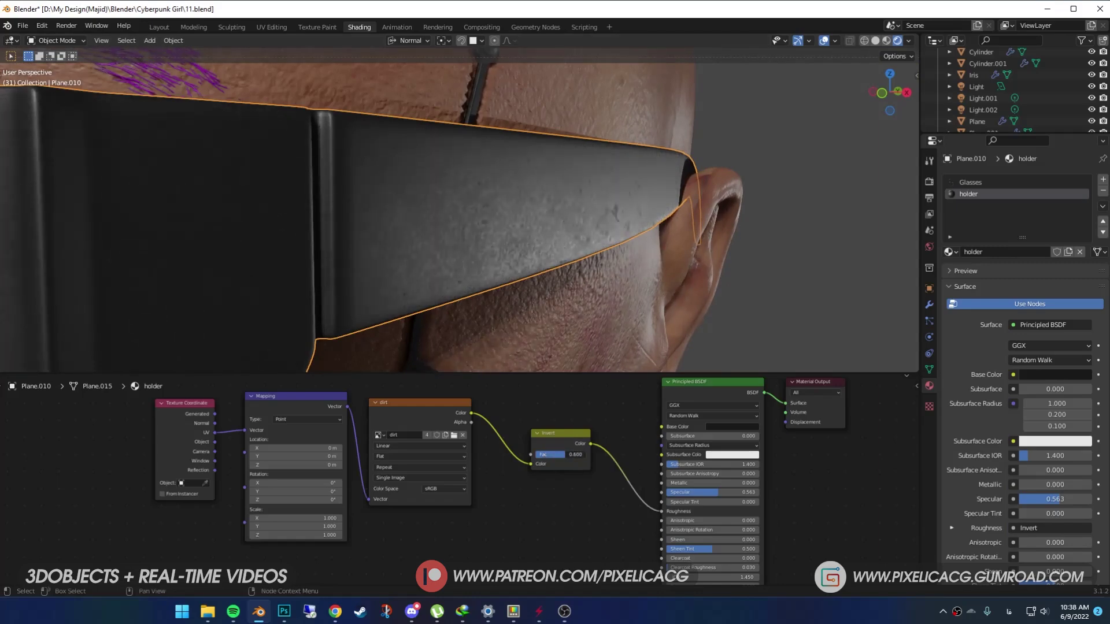
Step: Apply the Mirror modifier, then select the strips, head and glasses together
{"action": "middle_click_drag", "start_coordinate": [681, 299], "coordinate": [574, 311]}
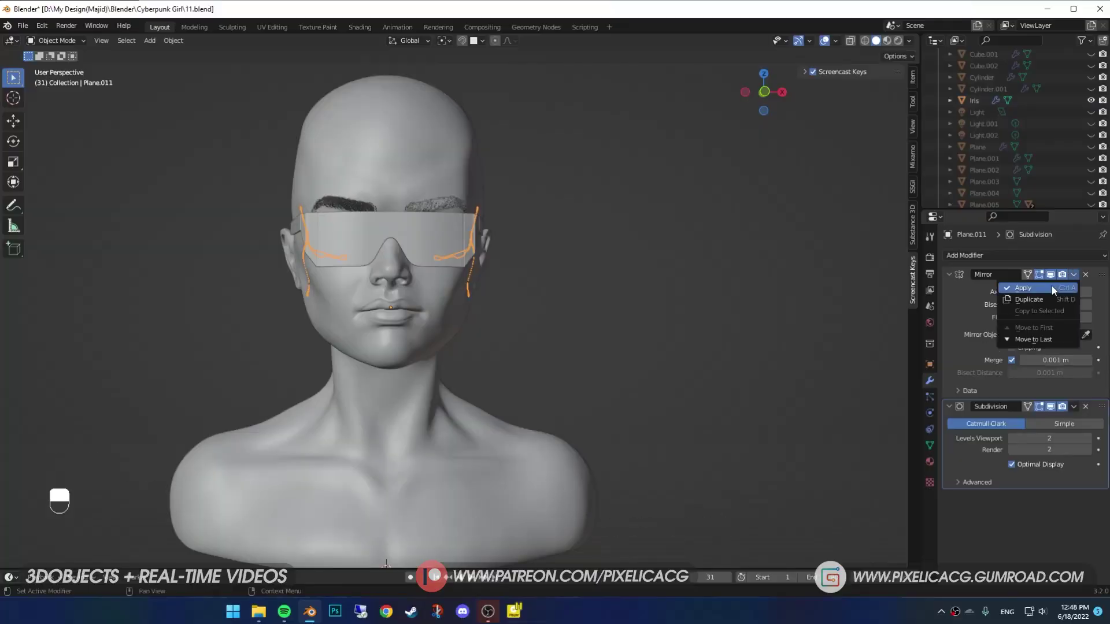
{"action": "left_click", "coordinate": [1051, 287]}
{"action": "left_click_drag", "start_coordinate": [615, 193], "coordinate": [310, 313]}
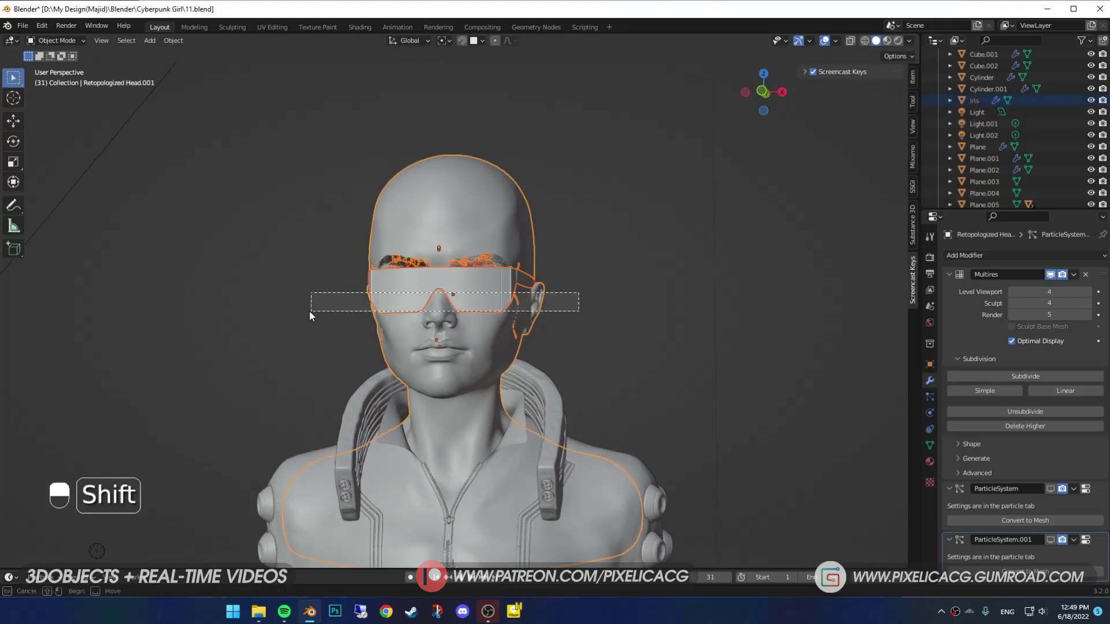
{"action": "middle_click_drag", "start_coordinate": [461, 352], "coordinate": [532, 362]}
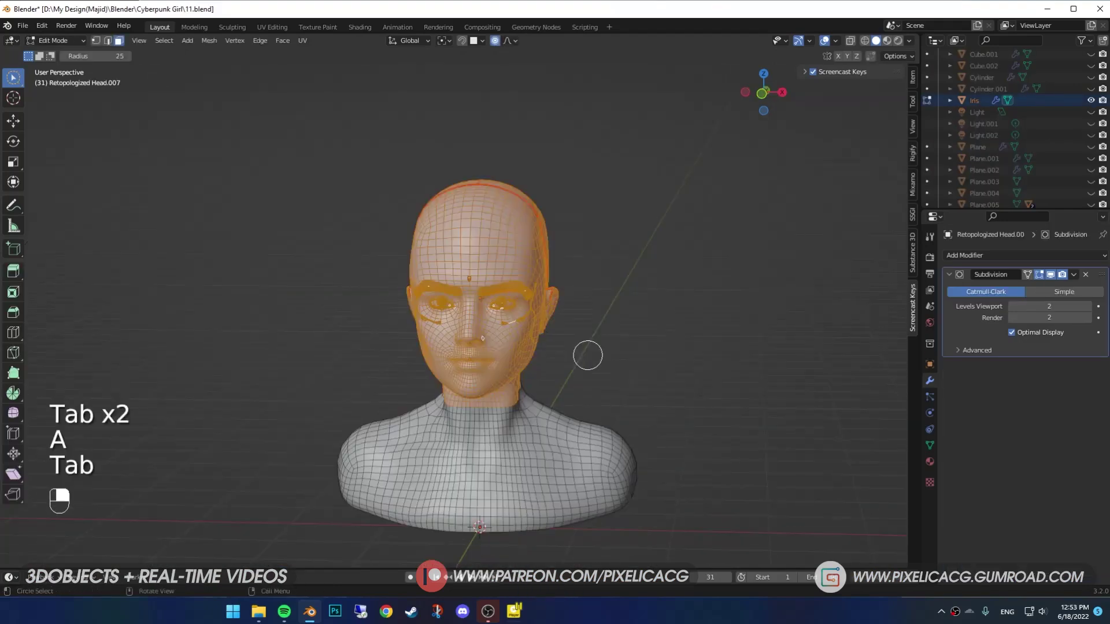
Step: Rotate the head with soft proportional falloff, then start moving it sideways along X
{"action": "key", "text": "r"}
{"action": "key", "text": "ctrl+z"}
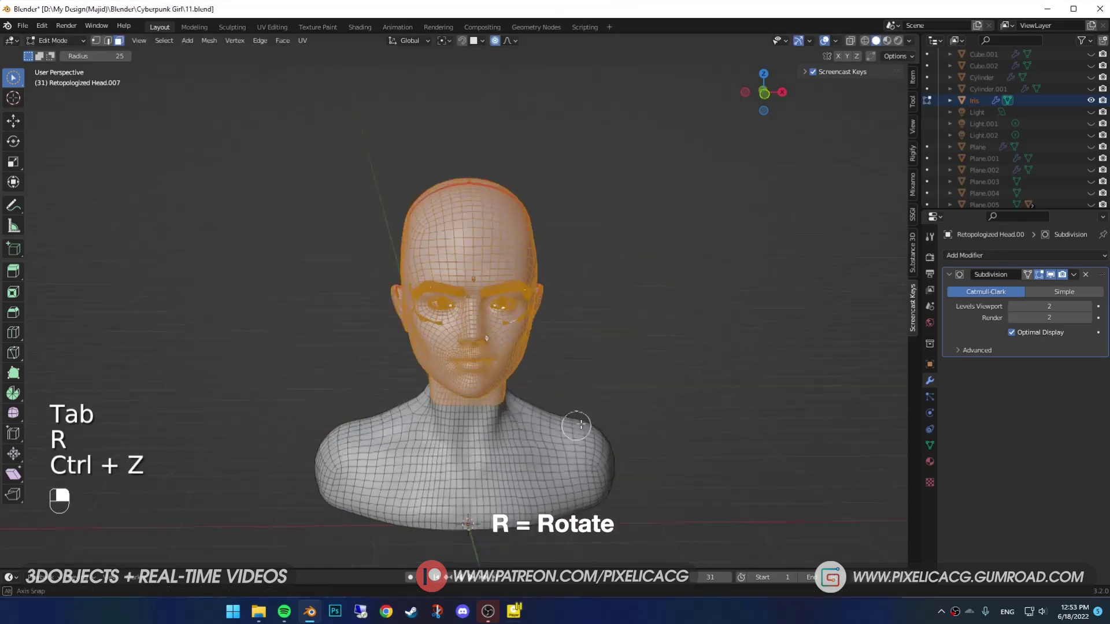
{"action": "middle_click_drag", "start_coordinate": [581, 425], "coordinate": [592, 451]}
{"action": "scroll", "coordinate": [592, 450], "scroll_direction": "up", "scroll_amount": 3}
{"action": "key", "text": "r"}
{"action": "left_click", "coordinate": [634, 420]}
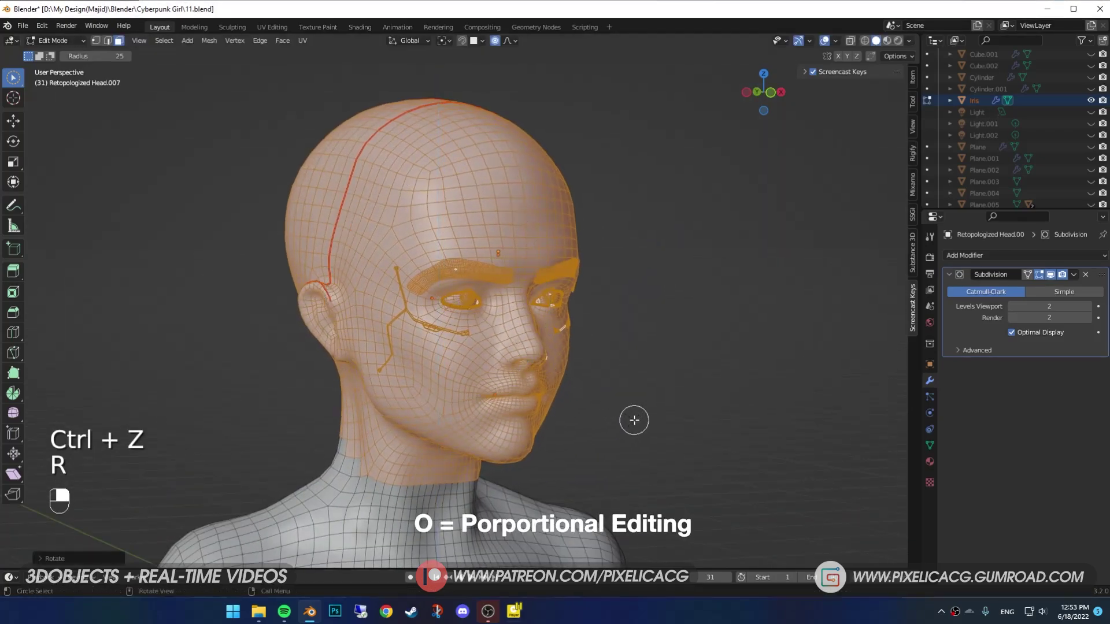
{"action": "middle_click_drag", "start_coordinate": [634, 420], "coordinate": [589, 436]}
{"action": "key", "text": "g"}
{"action": "key", "text": "x"}
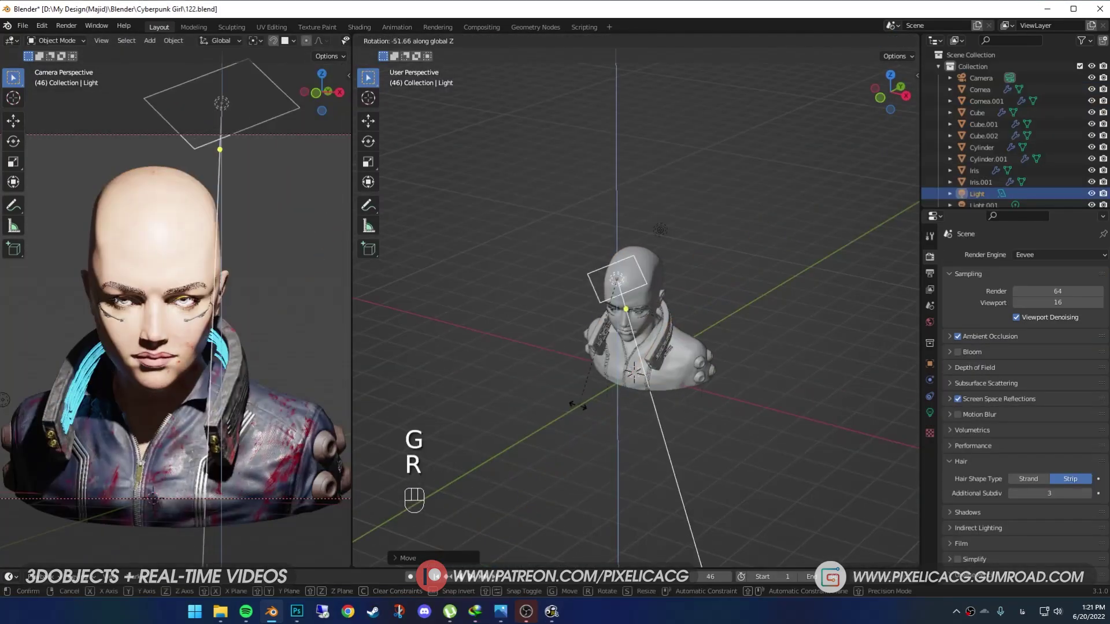
Step: Reposition and rotate the area light above the bust
{"action": "key", "text": "r"}
{"action": "left_click", "coordinate": [660, 447]}
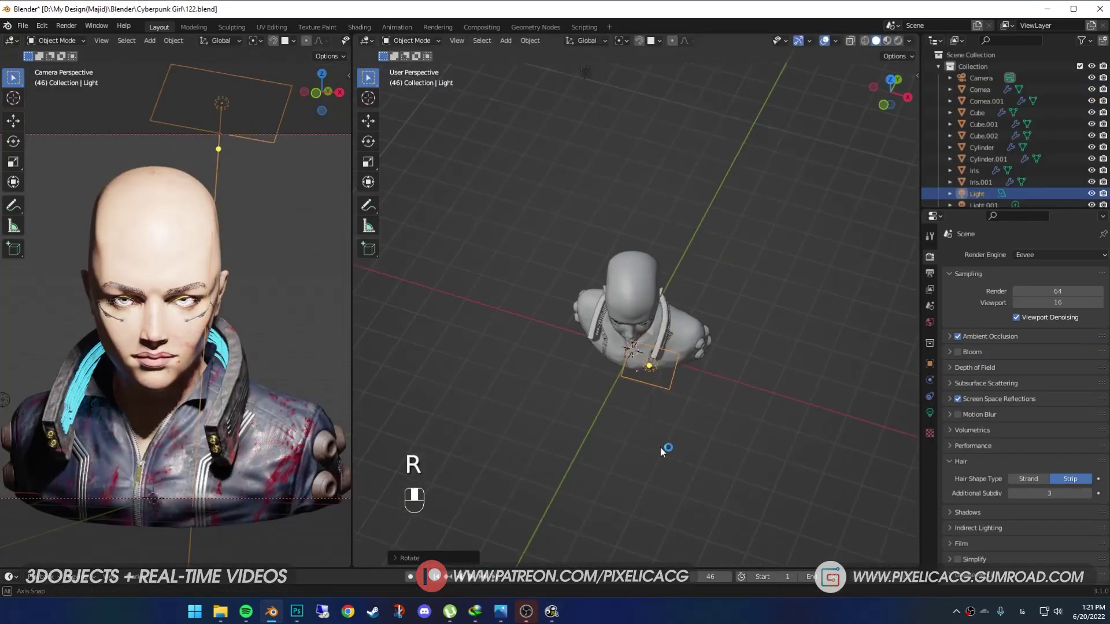
{"action": "key", "text": "g"}
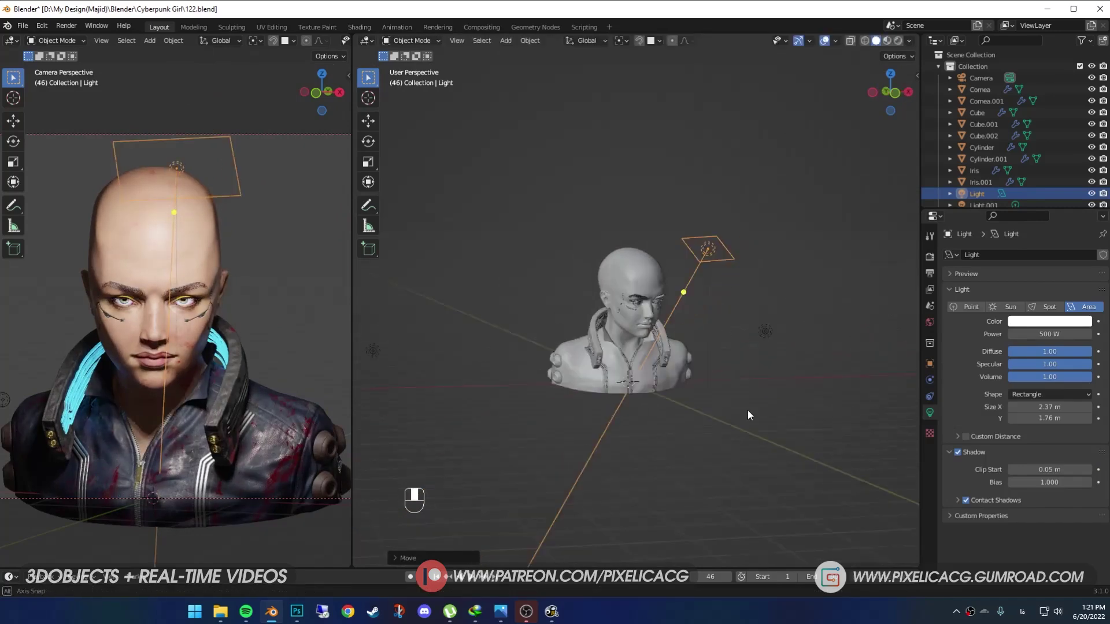
{"action": "middle_click_drag", "start_coordinate": [748, 415], "coordinate": [732, 416]}
{"action": "key", "text": "g"}
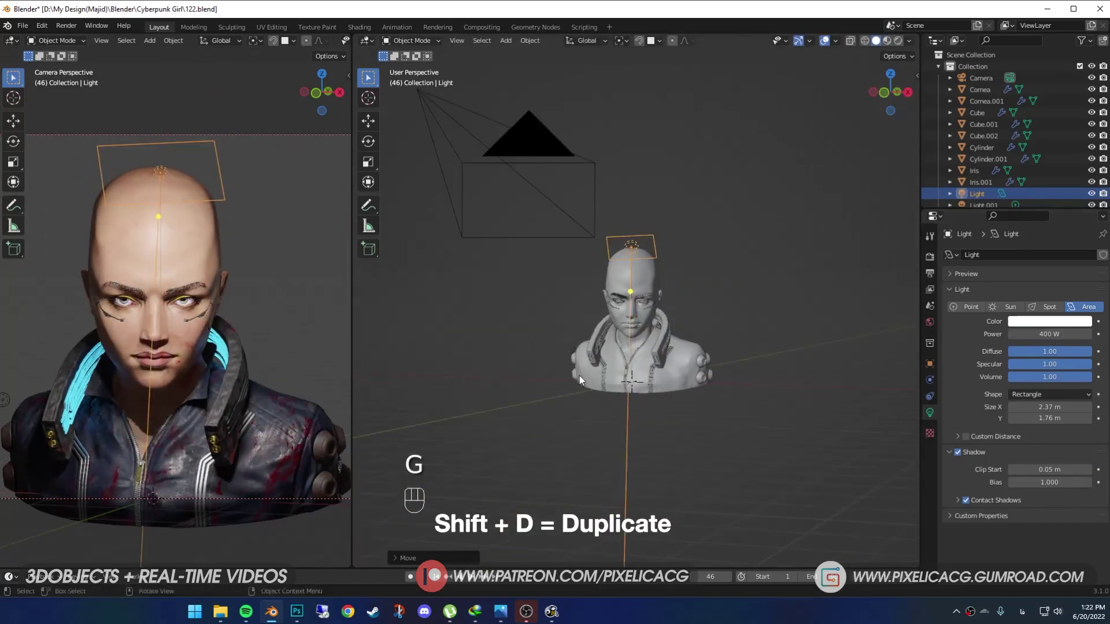
Step: Duplicate the area light, colour it magenta and place it beside the head
{"action": "key", "text": "shift+d"}
{"action": "key", "text": "r"}
{"action": "key", "text": "g"}
{"action": "left_click", "coordinate": [1049, 321]}
{"action": "left_click", "coordinate": [1072, 248]}
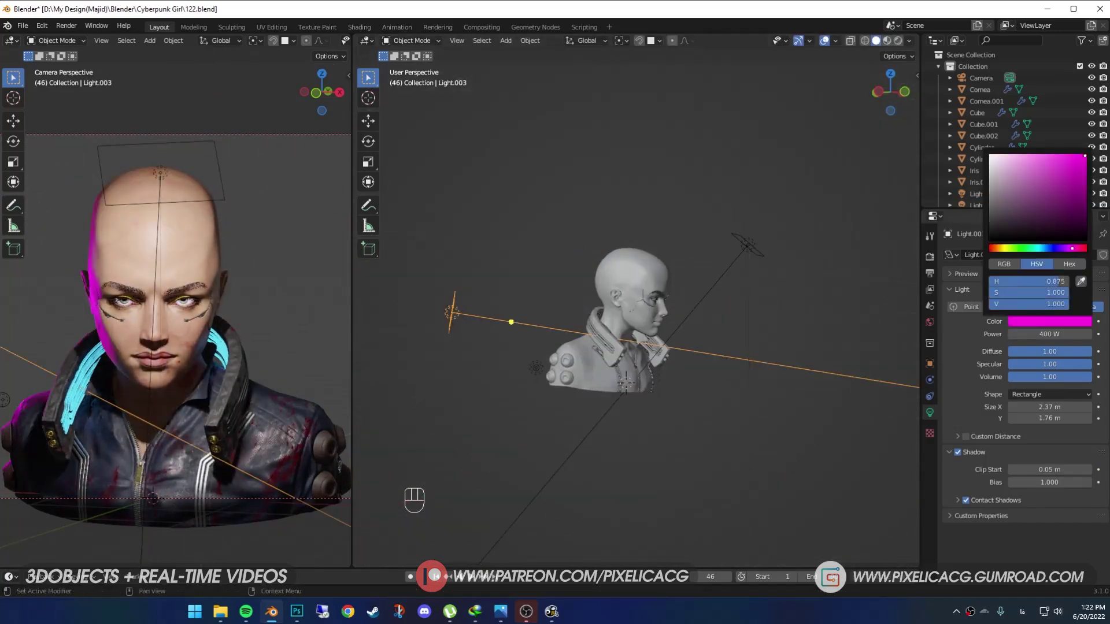
{"action": "middle_click_drag", "start_coordinate": [665, 352], "coordinate": [693, 353]}
{"action": "key", "text": "r"}
{"action": "key", "text": "g"}
{"action": "key", "text": "z"}
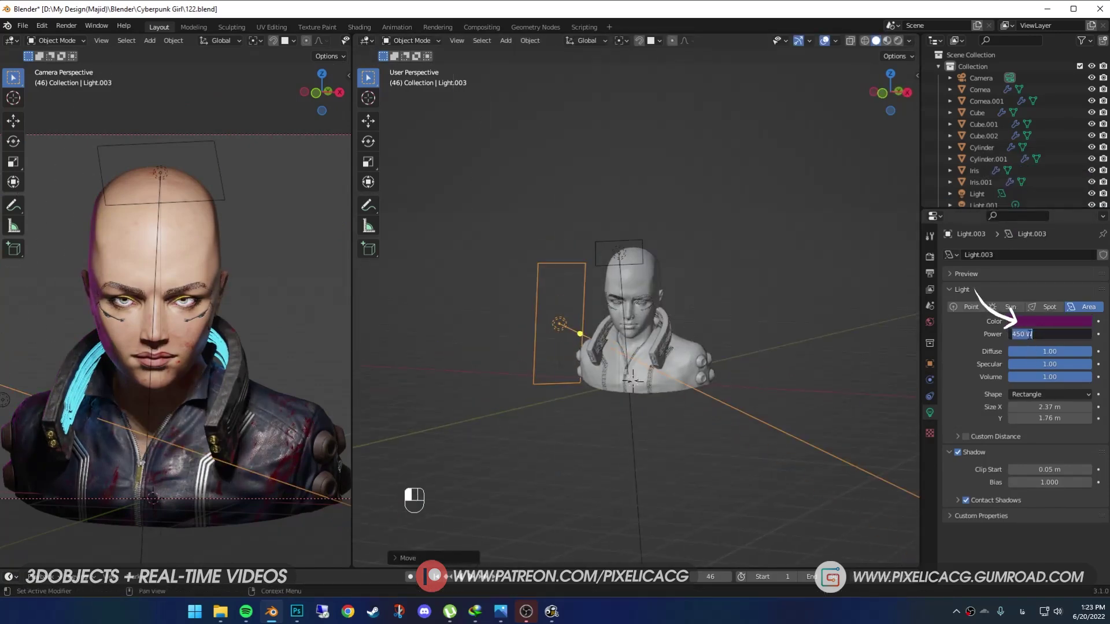
Step: Make a second rim light green and position it on the other side
{"action": "middle_click_drag", "start_coordinate": [599, 304], "coordinate": [575, 303], "text": "shift"}
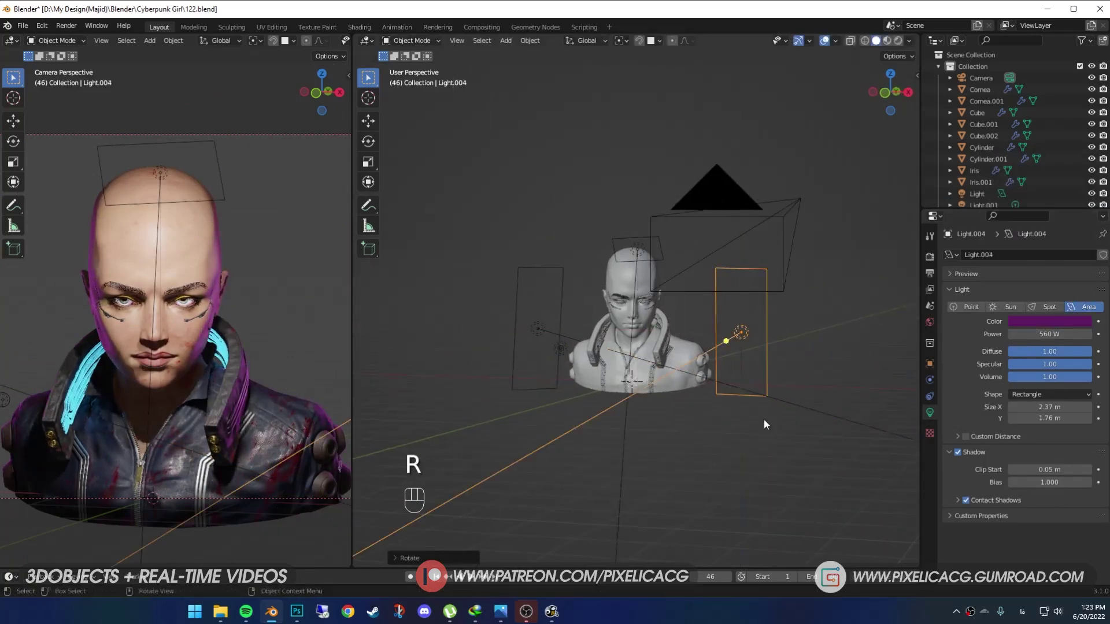
{"action": "key", "text": "g"}
{"action": "left_click", "coordinate": [1049, 322]}
{"action": "left_click", "coordinate": [1022, 249]}
{"action": "key", "text": "g"}
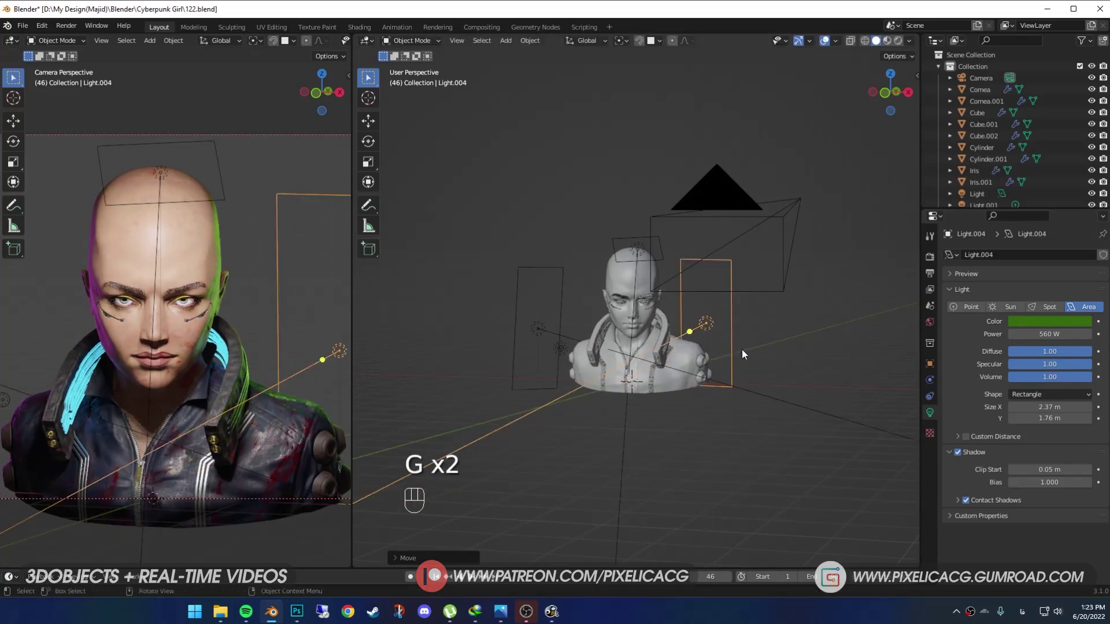
Step: Try moving the main light from the camera view, then undo those moves
{"action": "key", "text": "KP_0"}
{"action": "key", "text": "g"}
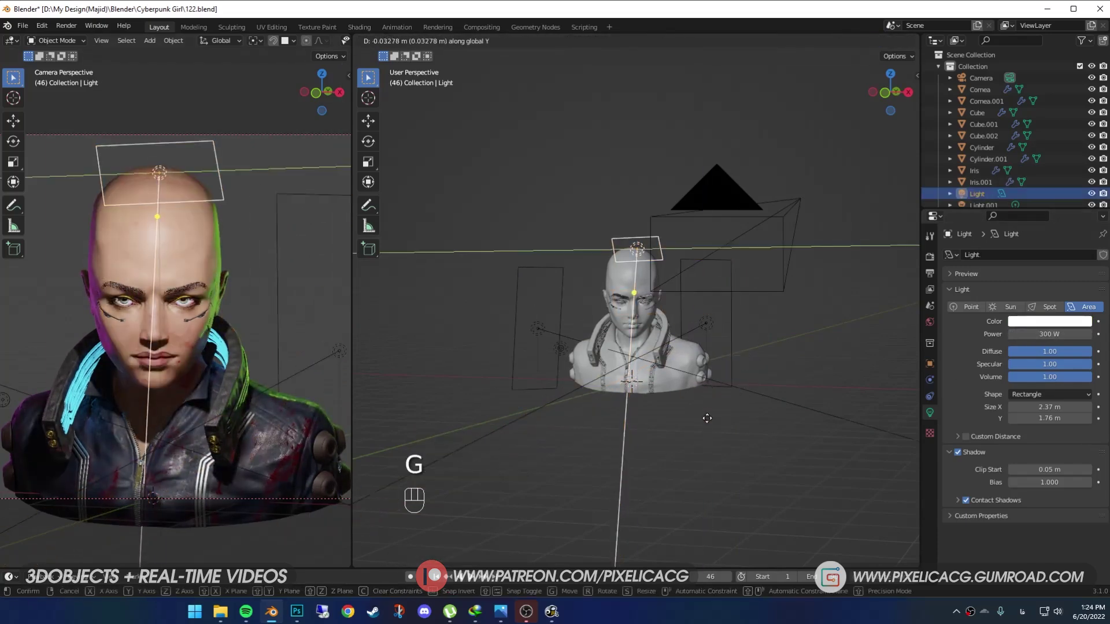
{"action": "key", "text": "ctrl+z"}
{"action": "key", "text": "g"}
{"action": "key", "text": "ctrl+z"}
{"action": "key", "text": "ctrl+z"}
{"action": "middle_click_drag", "start_coordinate": [694, 335], "coordinate": [843, 334]}
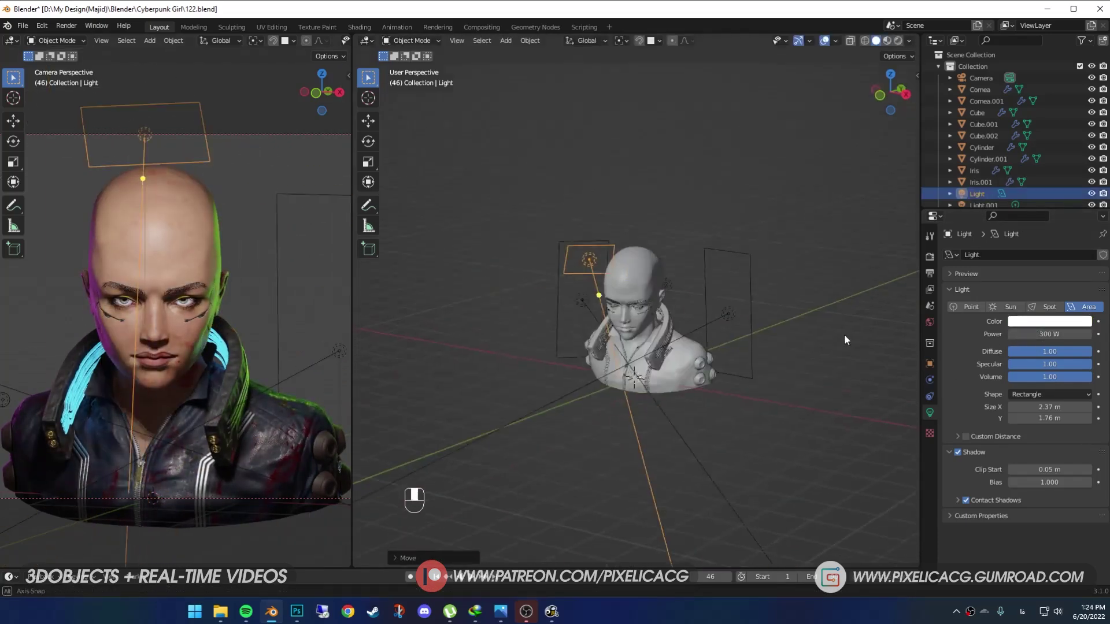
Step: Scale the rim light panel larger
{"action": "key", "text": "s"}
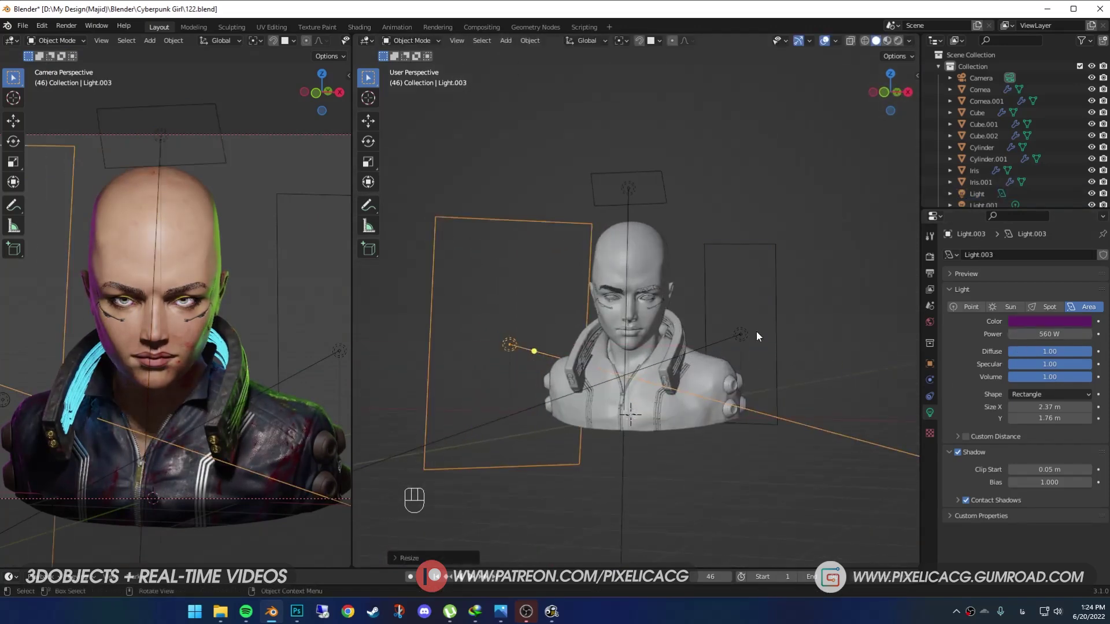
{"action": "key", "text": "ctrl+z"}
{"action": "key", "text": "s"}
{"action": "middle_click_drag", "start_coordinate": [601, 371], "coordinate": [613, 403]}
{"action": "key", "text": "s"}
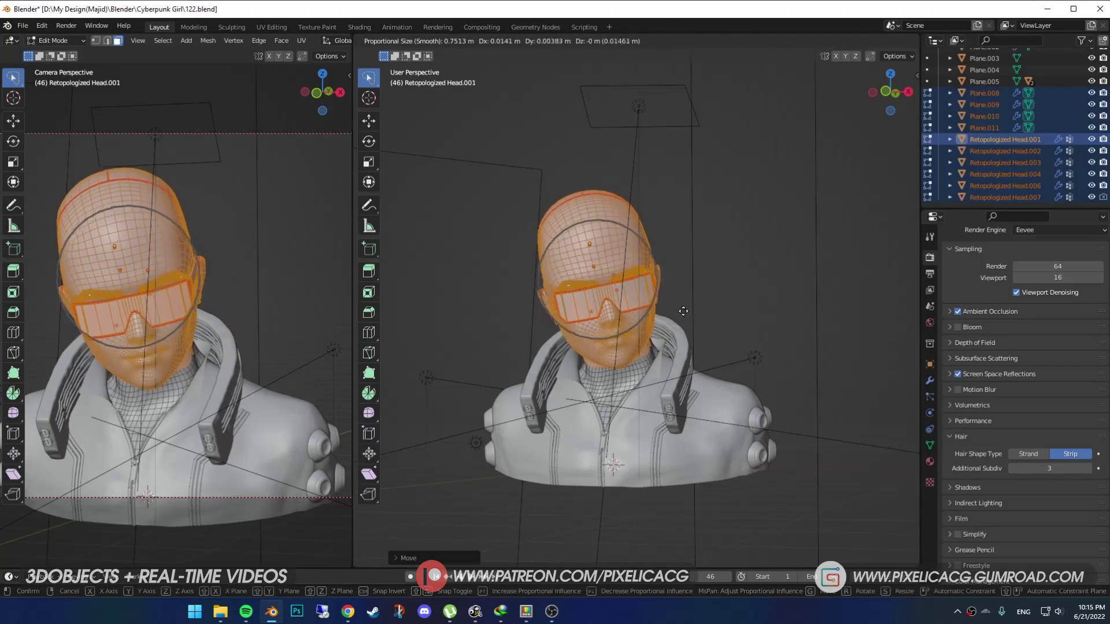
{"action": "left_click", "coordinate": [683, 311]}
Step: Finish the proportional vertex move, then pan the node graph to show Layer Weight, ColorRamp and Emission
{"action": "key", "text": "g"}
{"action": "left_click", "coordinate": [245, 351]}
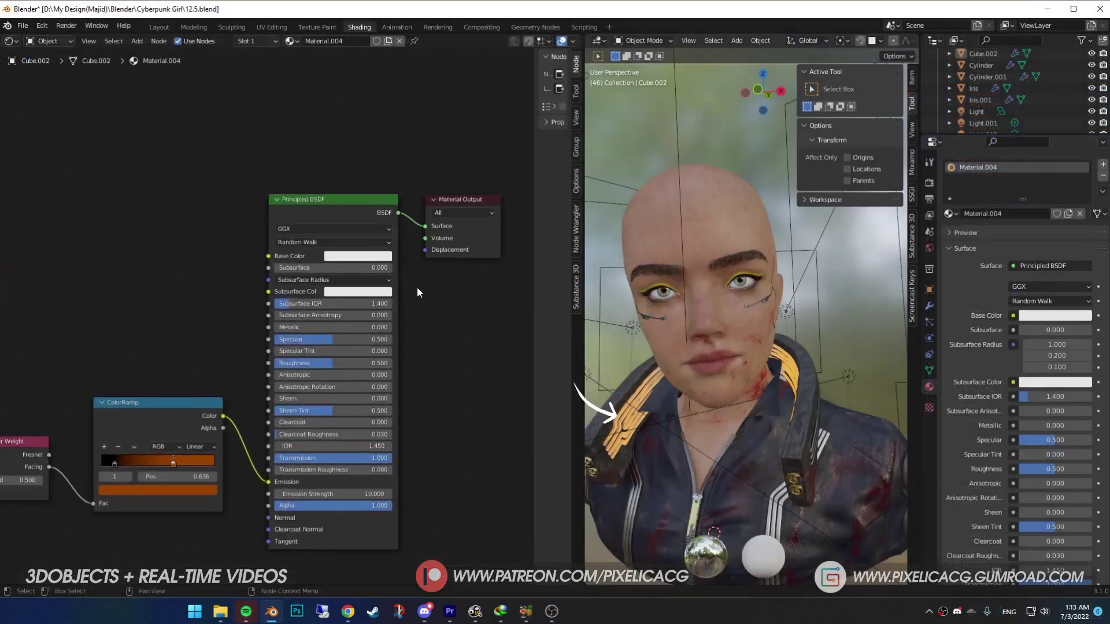
{"action": "mouse_move", "coordinate": [299, 218]}
{"action": "middle_mouse_down"}
{"action": "mouse_move", "coordinate": [317, 160]}
{"action": "mouse_move", "coordinate": [425, 140]}
{"action": "middle_mouse_up"}
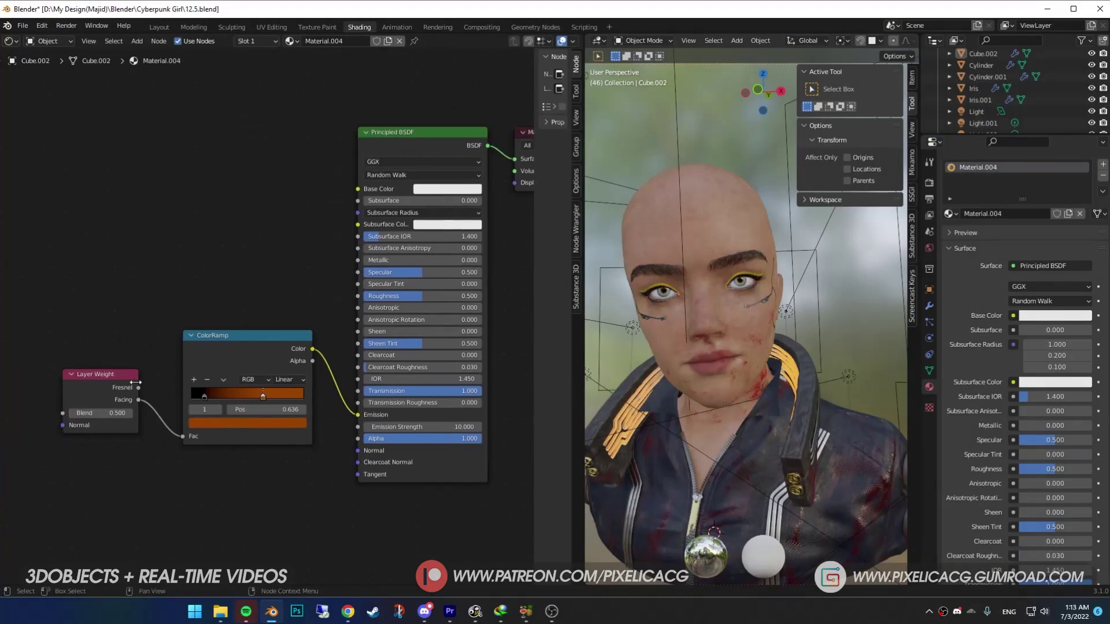
{"action": "scroll", "coordinate": [169, 359], "scroll_direction": "up", "scroll_amount": 1}
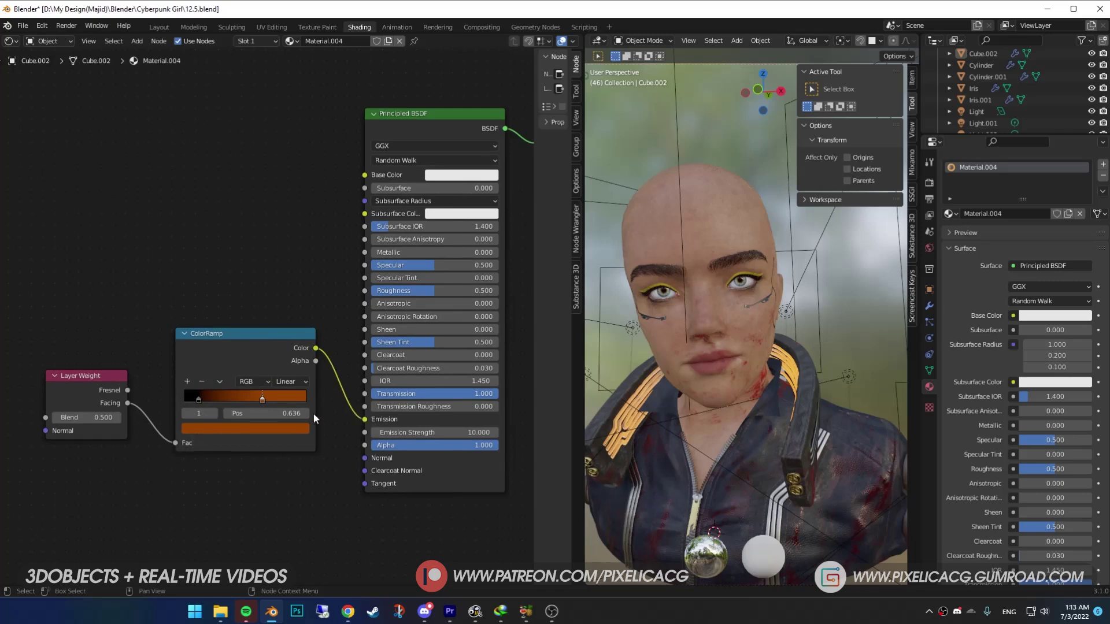
{"action": "middle_click_drag", "start_coordinate": [266, 410], "coordinate": [297, 403]}
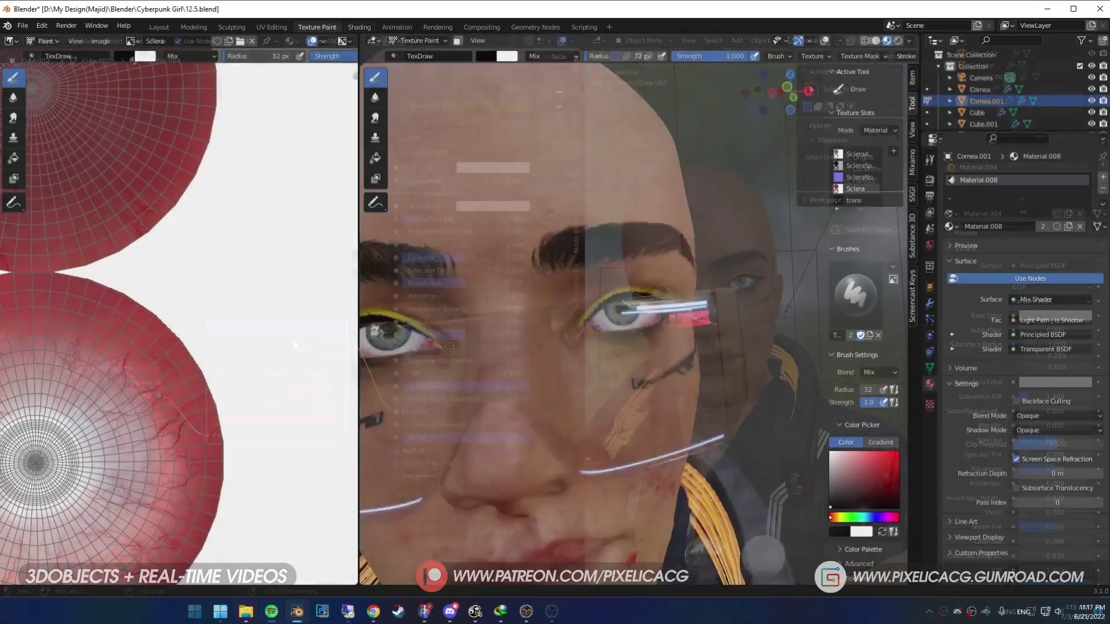
{"action": "scroll", "coordinate": [565, 345], "scroll_direction": "up", "scroll_amount": 4}
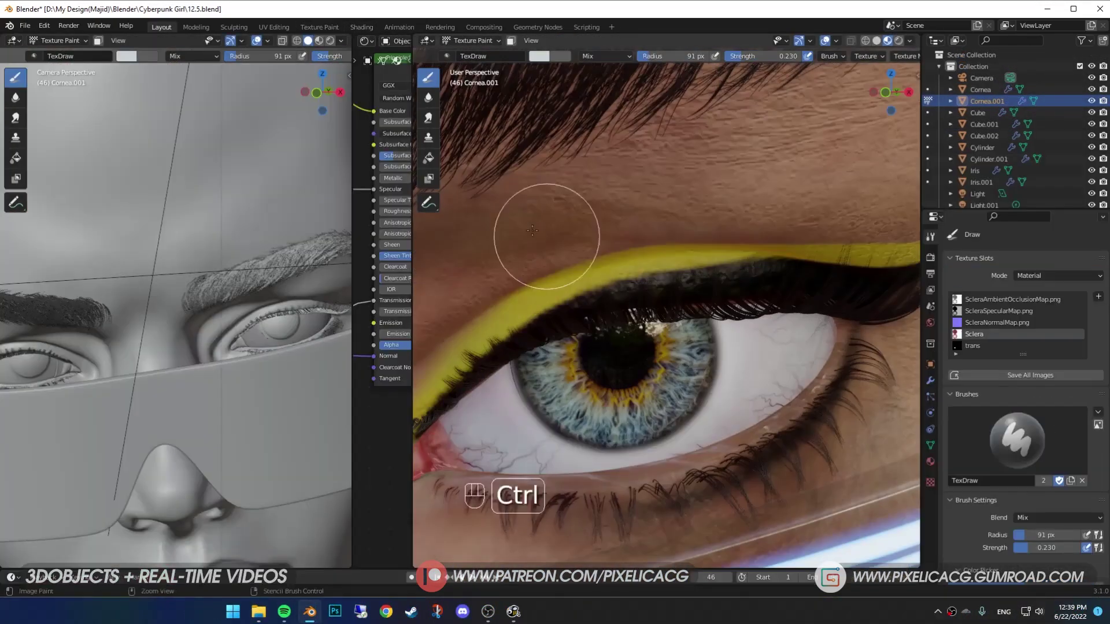
Step: Pick a pale pink brush colour for the sclera corner and undo a stray stroke
{"action": "scroll", "coordinate": [544, 246], "scroll_direction": "up", "scroll_amount": 3}
{"action": "left_click", "coordinate": [537, 56]}
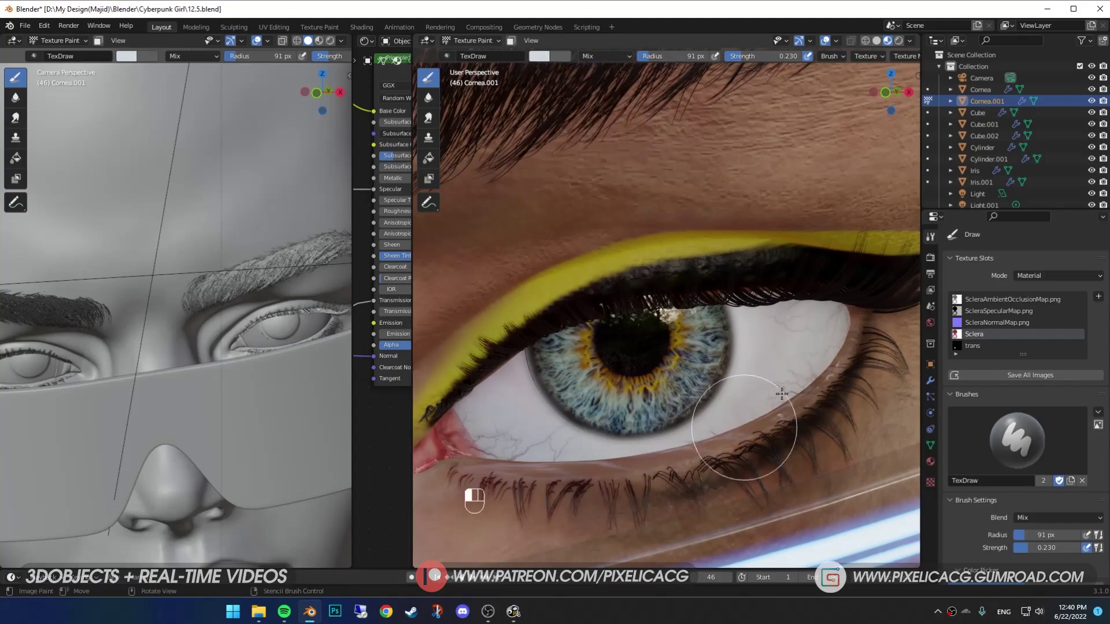
{"action": "left_click", "coordinate": [539, 56]}
{"action": "key", "text": "ctrl+z"}
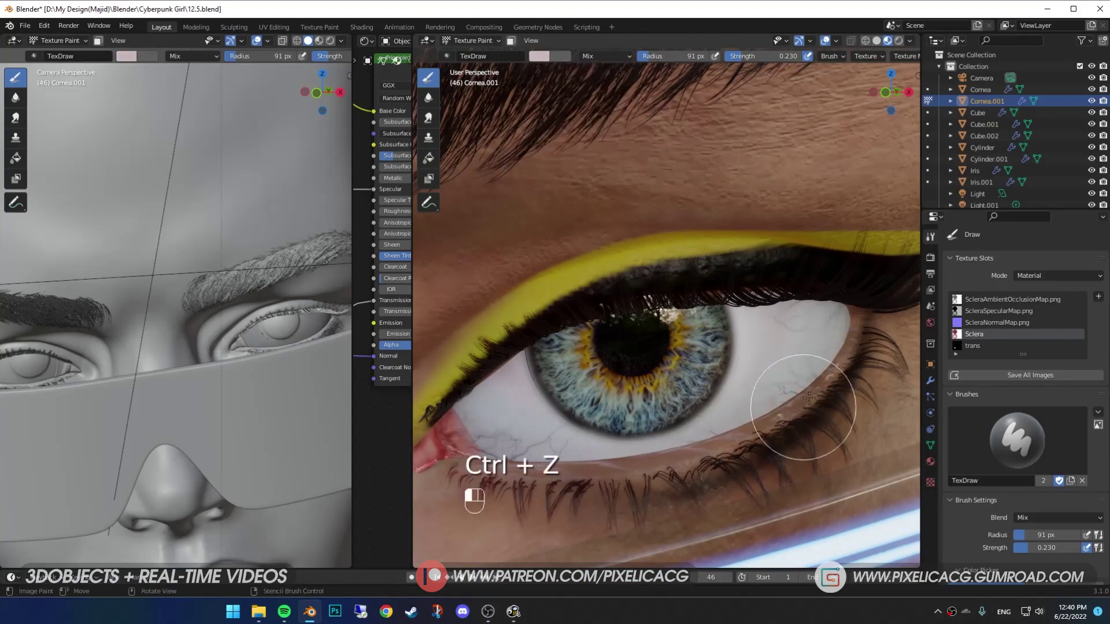
{"action": "scroll", "coordinate": [424, 419], "scroll_direction": "down", "scroll_amount": 4}
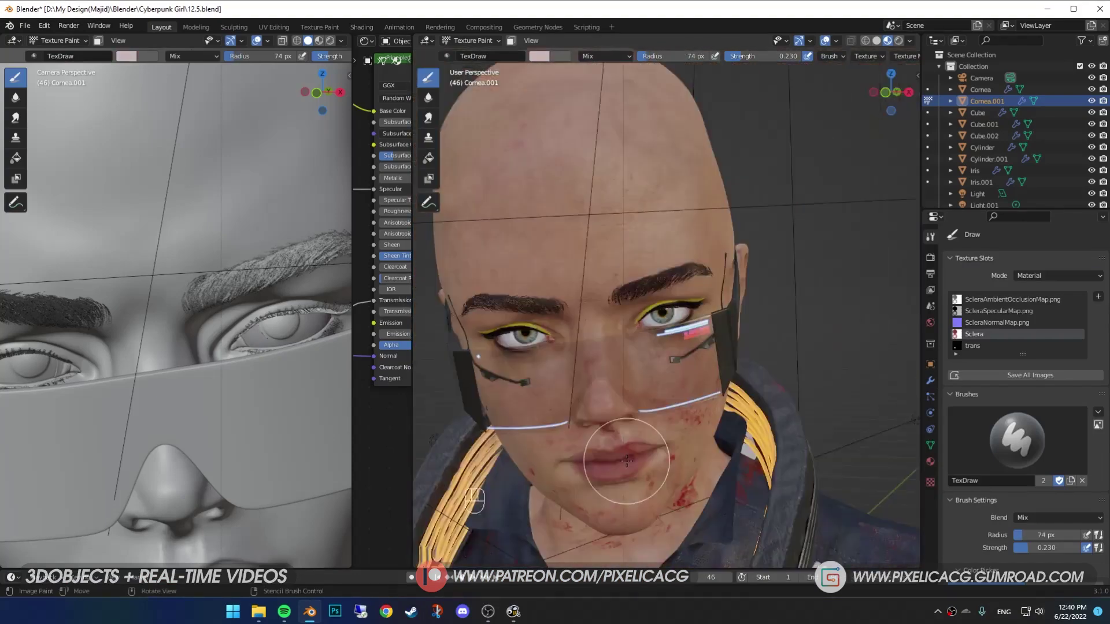
{"action": "scroll", "coordinate": [587, 453], "scroll_direction": "up", "scroll_amount": 4}
Step: Select the face vertices without the lips and assign them to the face group
{"action": "key", "text": "f"}
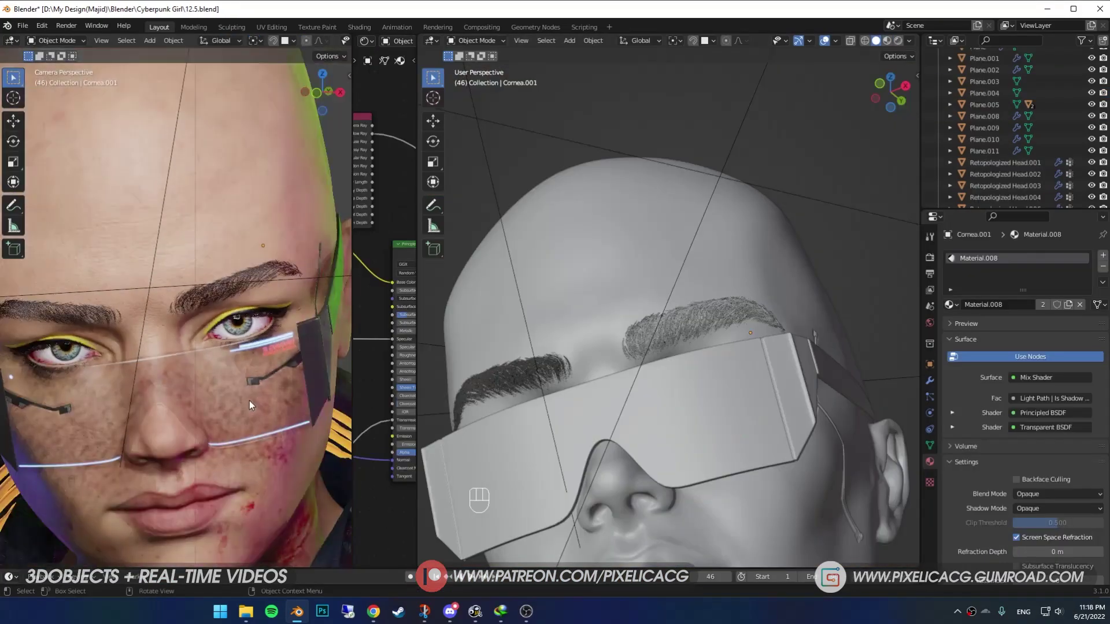
{"action": "scroll", "coordinate": [248, 400], "scroll_direction": "down", "scroll_amount": 3}
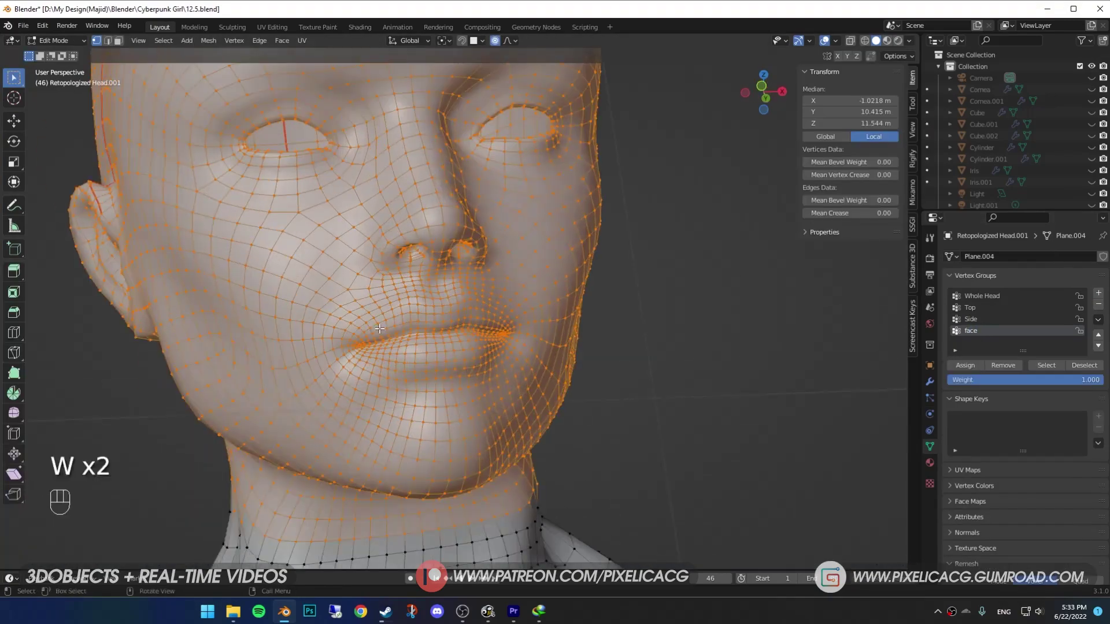
{"action": "key", "text": "3"}
{"action": "key", "text": "w"}
{"action": "left_click_drag", "start_coordinate": [347, 338], "coordinate": [491, 341]}
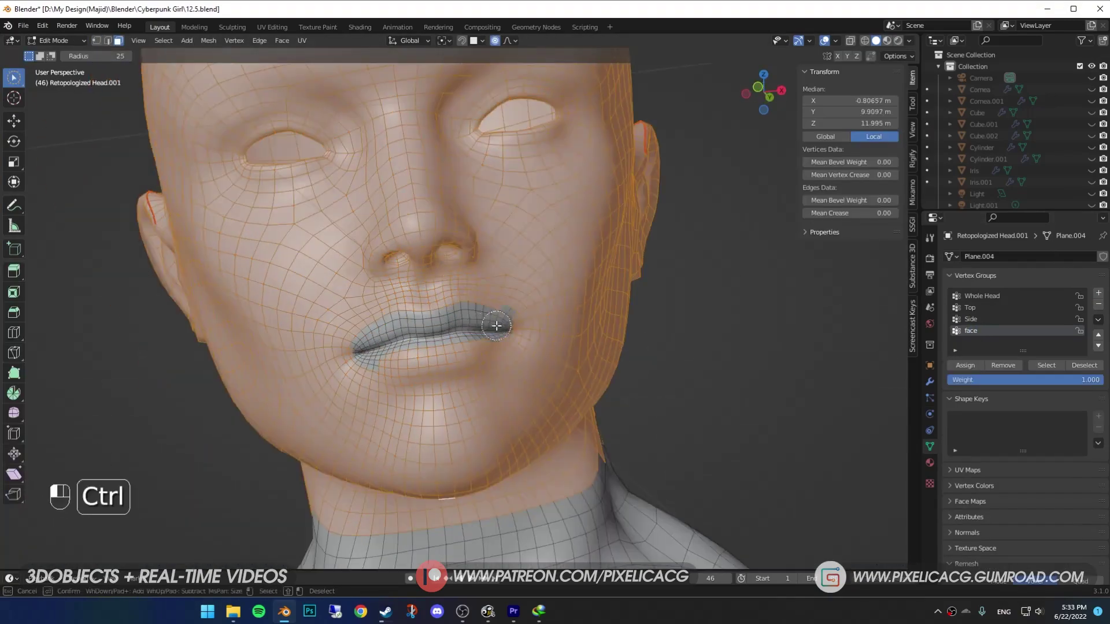
{"action": "scroll", "coordinate": [416, 347], "scroll_direction": "up", "scroll_amount": 4}
{"action": "left_click_drag", "start_coordinate": [456, 416], "coordinate": [472, 407], "text": "ctrl"}
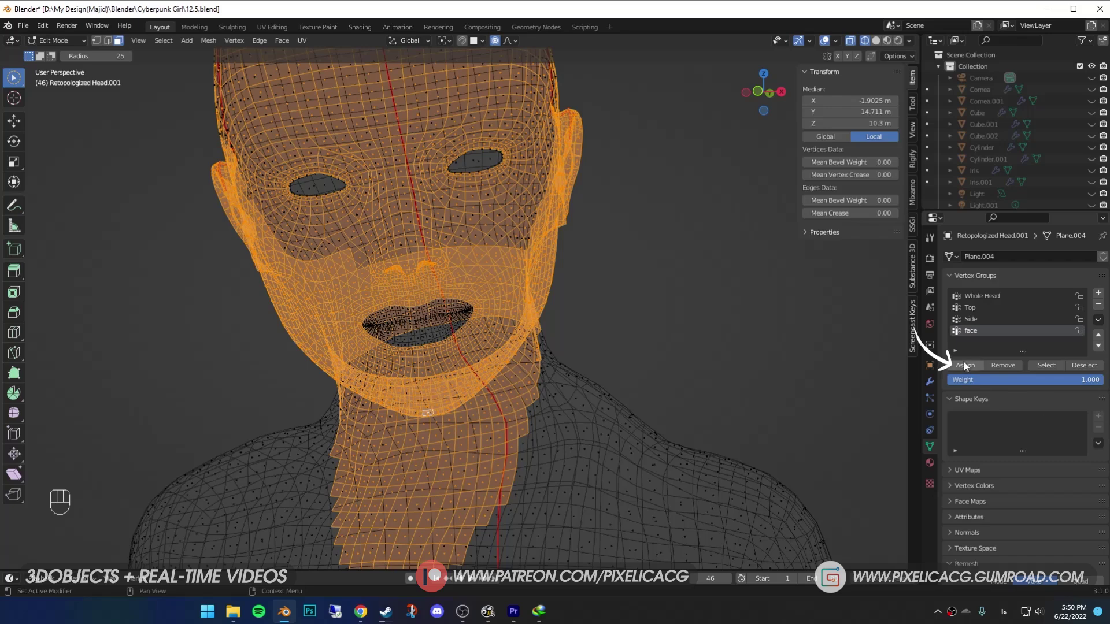
{"action": "left_click", "coordinate": [964, 365]}
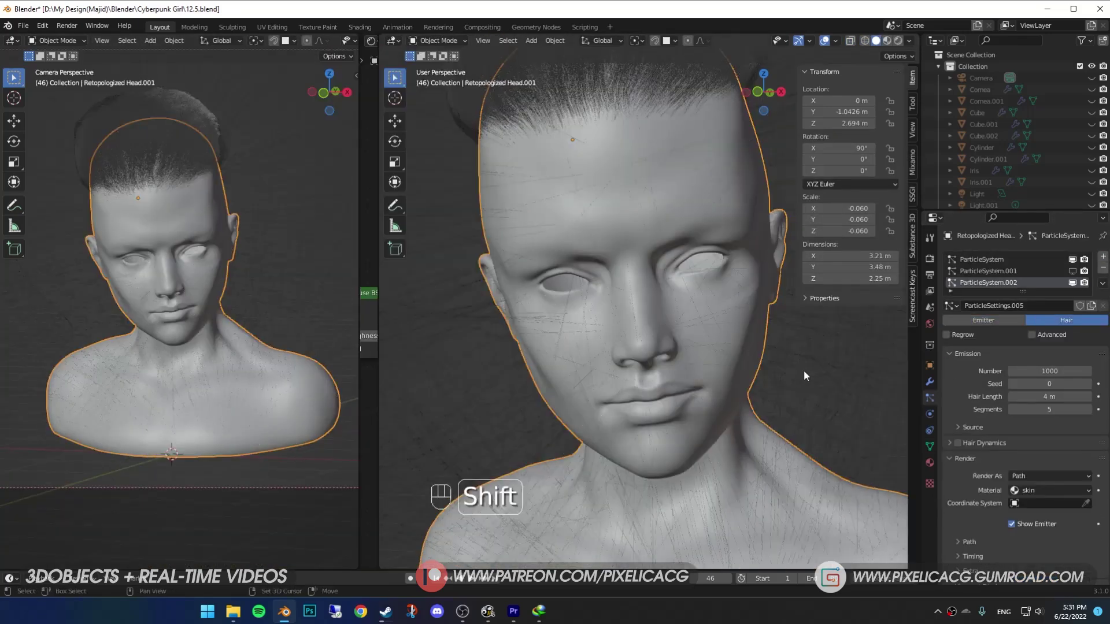
Step: Adjust the hair length and brush radius, checking the facial hair from front and side
{"action": "middle_click_drag", "start_coordinate": [803, 375], "coordinate": [755, 388], "text": "shift"}
{"action": "left_click", "coordinate": [1042, 396]}
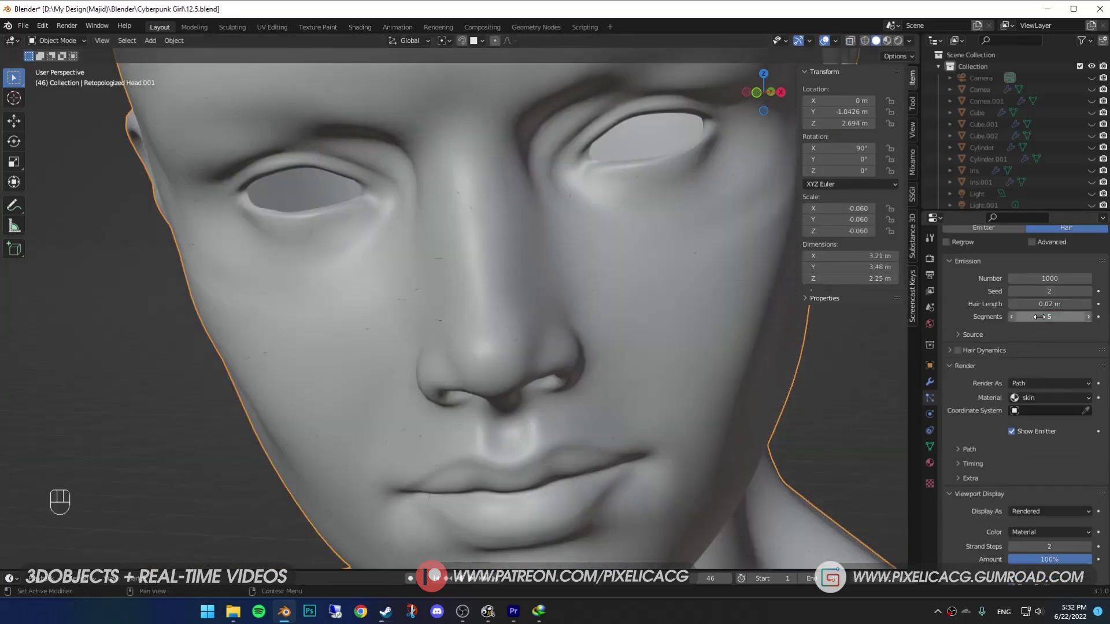
{"action": "scroll", "coordinate": [1073, 448], "scroll_direction": "down", "scroll_amount": 8}
{"action": "scroll", "coordinate": [702, 379], "scroll_direction": "up", "scroll_amount": 3}
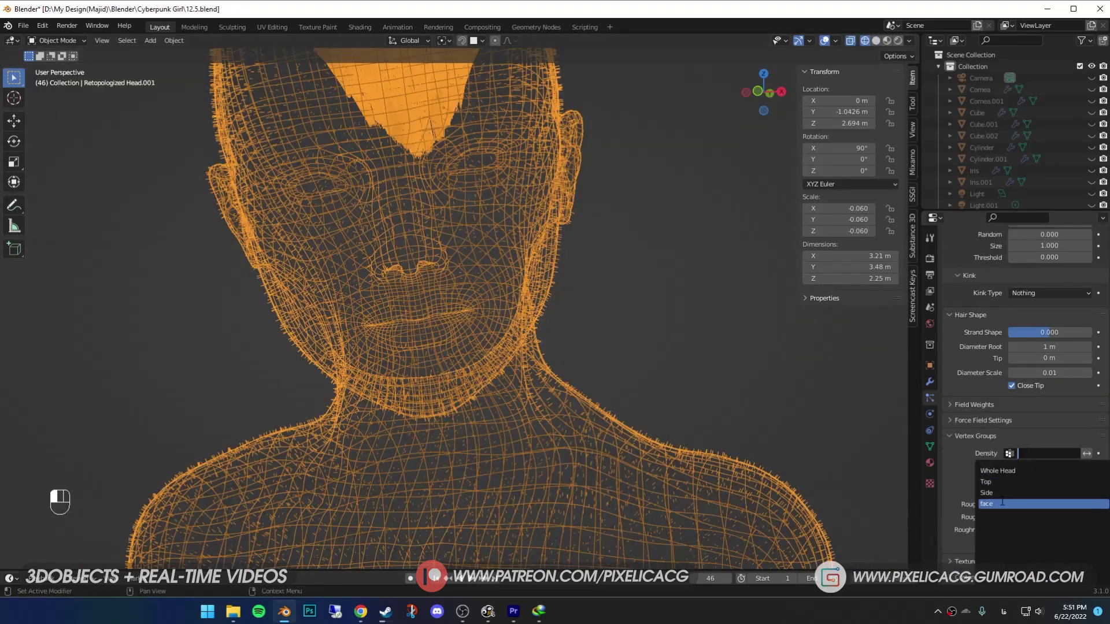
{"action": "middle_click_drag", "start_coordinate": [759, 362], "coordinate": [573, 338], "text": "ctrl"}
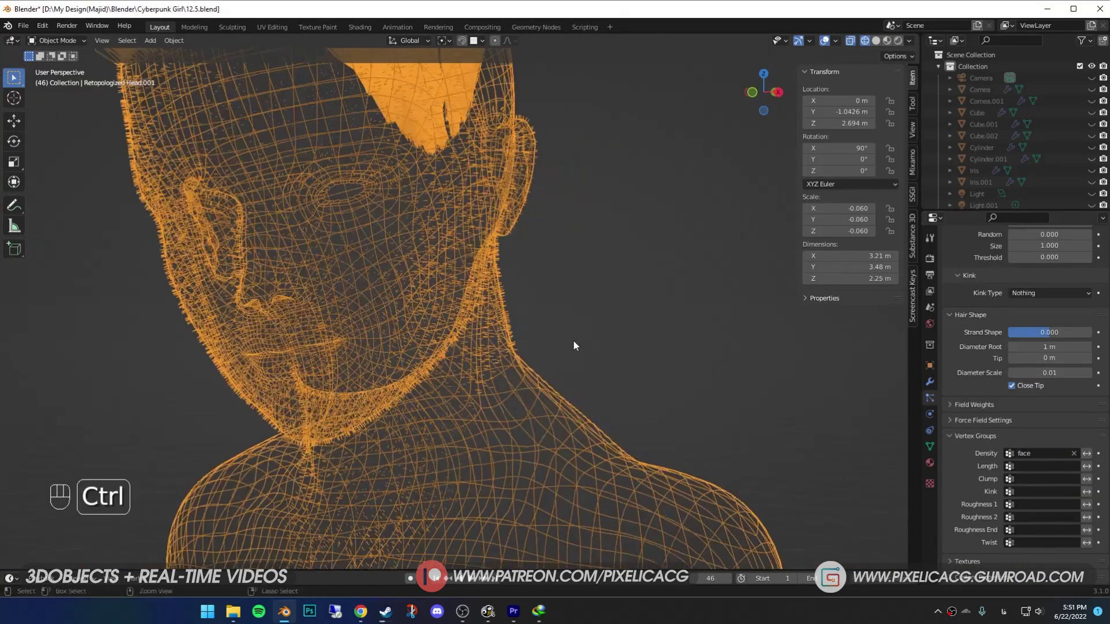
{"action": "key", "text": "f"}
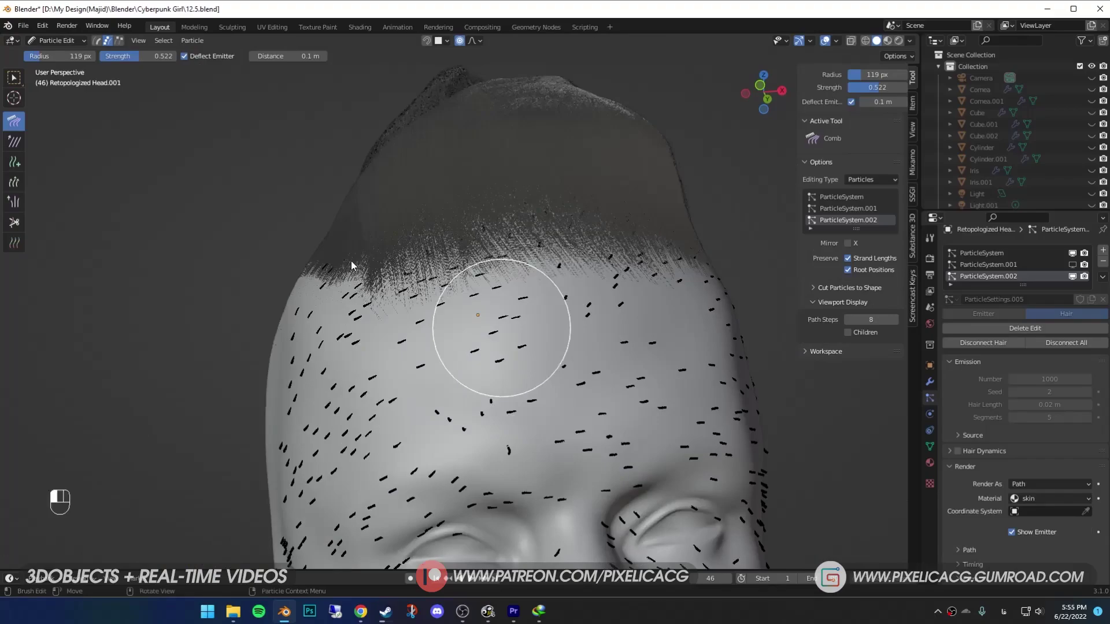
{"action": "mouse_move", "coordinate": [352, 266]}
{"action": "middle_mouse_down"}
{"action": "mouse_move", "coordinate": [248, 384]}
{"action": "mouse_move", "coordinate": [363, 401]}
{"action": "mouse_move", "coordinate": [458, 482]}
{"action": "middle_mouse_up"}
{"action": "key", "text": "f"}
{"action": "middle_click_drag", "start_coordinate": [505, 345], "coordinate": [518, 157]}
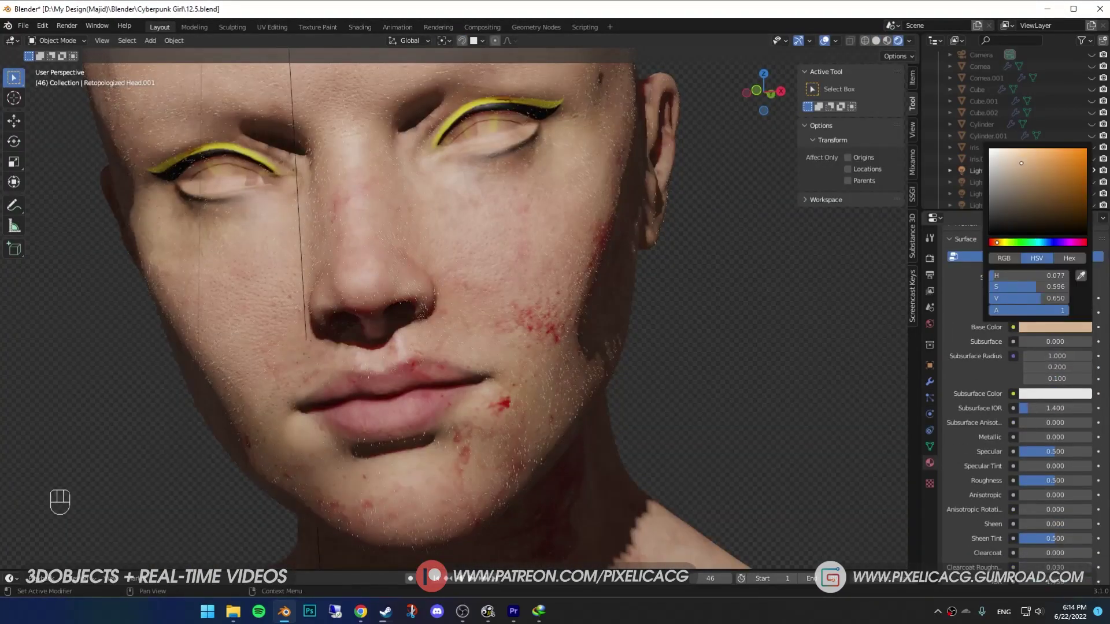
Step: Zoom onto the nose and draw a Ctrl+B render region around it
{"action": "middle_click_drag", "start_coordinate": [694, 301], "coordinate": [777, 300]}
{"action": "middle_click_drag", "start_coordinate": [601, 404], "coordinate": [595, 328], "text": "shift"}
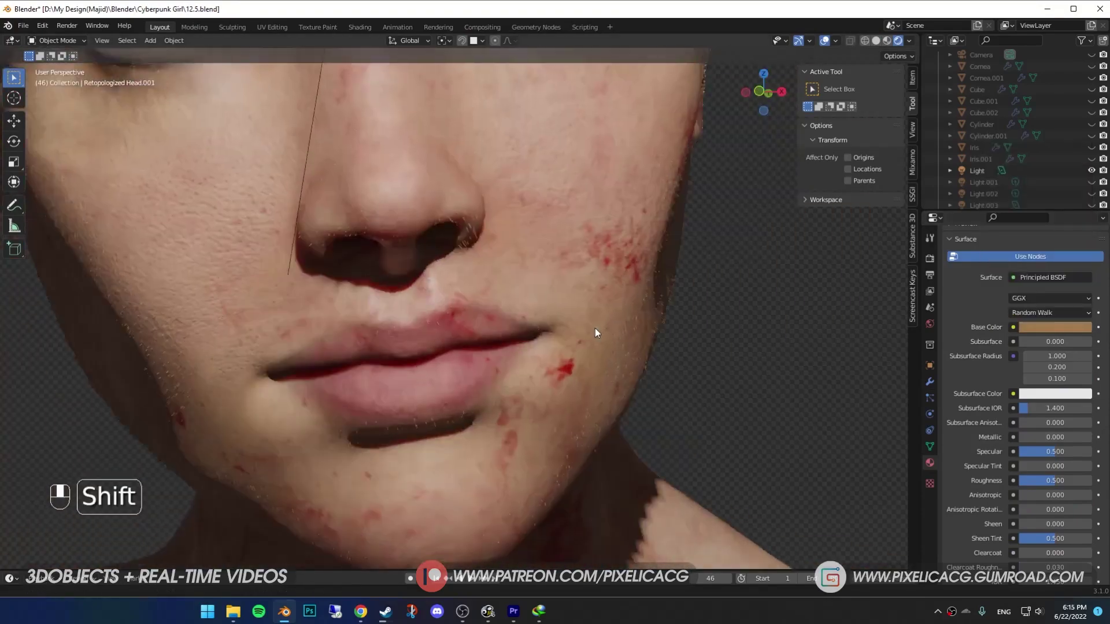
{"action": "scroll", "coordinate": [999, 439], "scroll_direction": "down", "scroll_amount": 5}
{"action": "middle_click_drag", "start_coordinate": [819, 397], "coordinate": [643, 393], "text": "shift"}
{"action": "scroll", "coordinate": [462, 310], "scroll_direction": "down", "scroll_amount": 5}
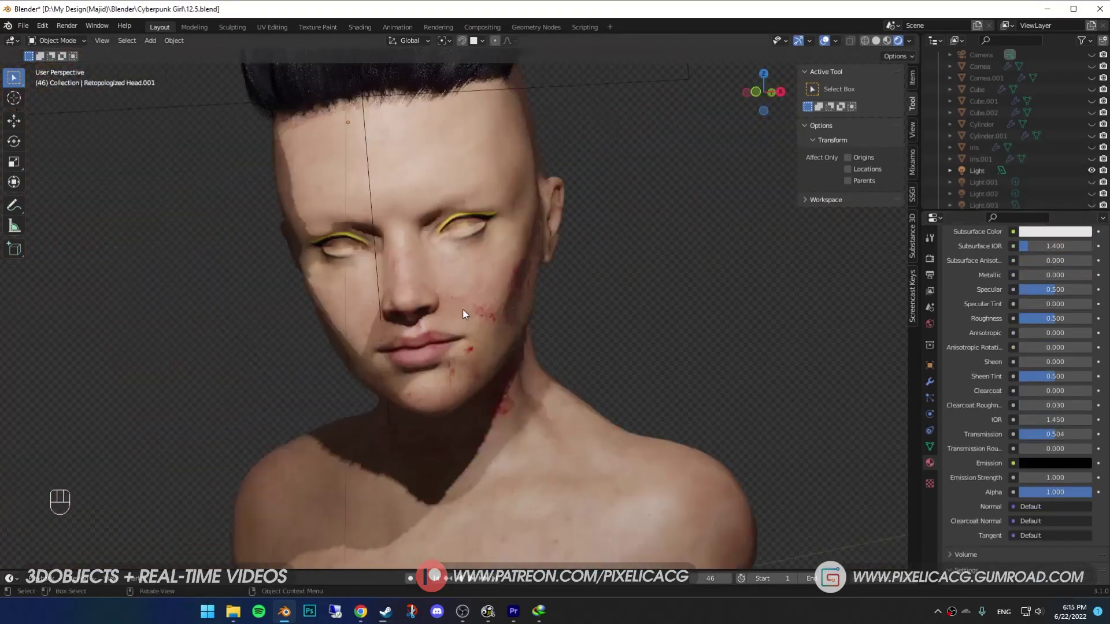
{"action": "scroll", "coordinate": [397, 352], "scroll_direction": "up", "scroll_amount": 6}
{"action": "key", "text": "ctrl+b"}
{"action": "left_click_drag", "start_coordinate": [246, 225], "coordinate": [477, 380]}
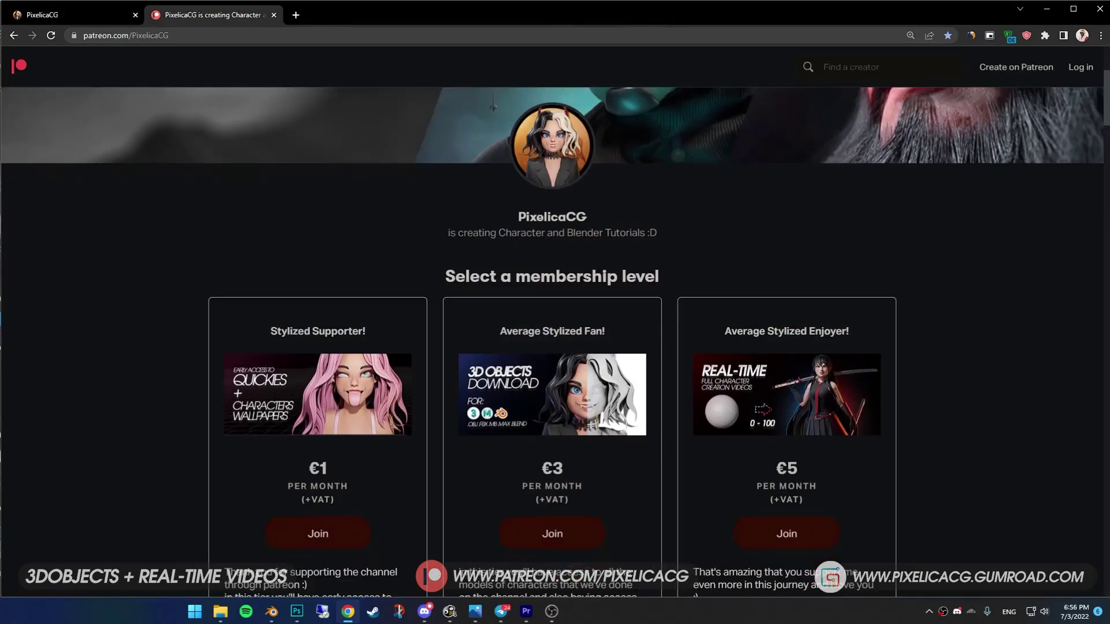
Step: Scroll the Patreon page to reveal the €1, €3 and €5 tier benefits
{"action": "scroll", "coordinate": [401, 279], "scroll_direction": "down", "scroll_amount": 3}
{"action": "scroll", "coordinate": [401, 187], "scroll_direction": "down", "scroll_amount": 3}
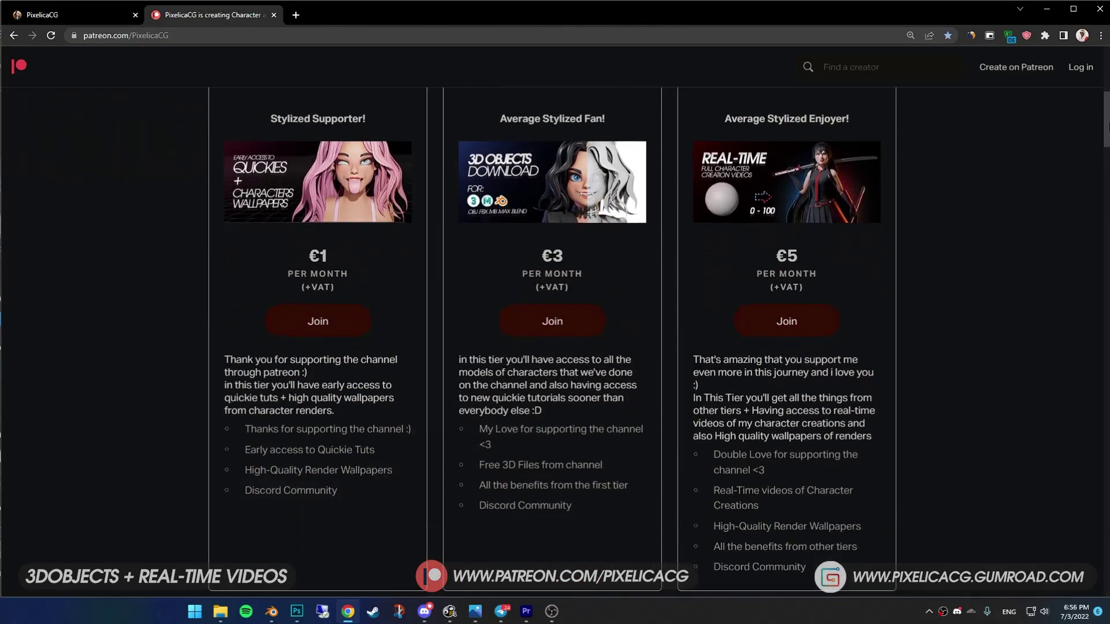